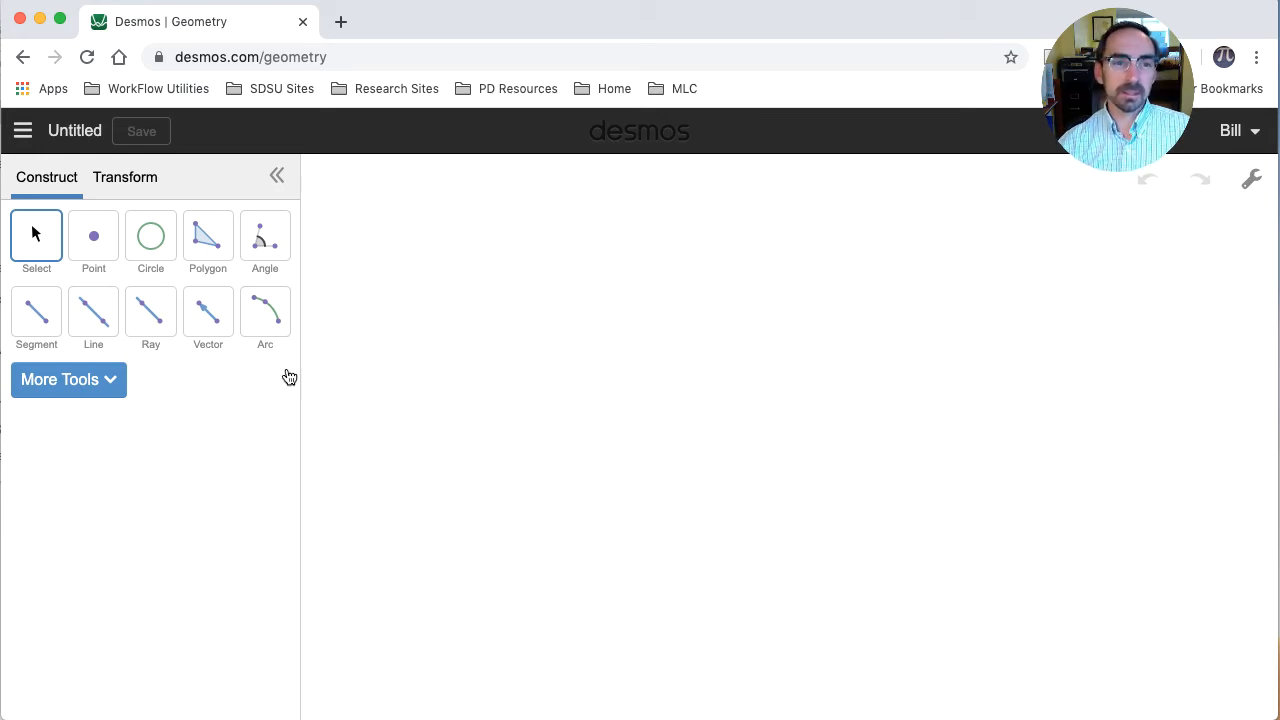
Place a free point in the upper corner of the empty canvas and label it SSA.
{"action": "left_click", "coordinate": [90, 255]}
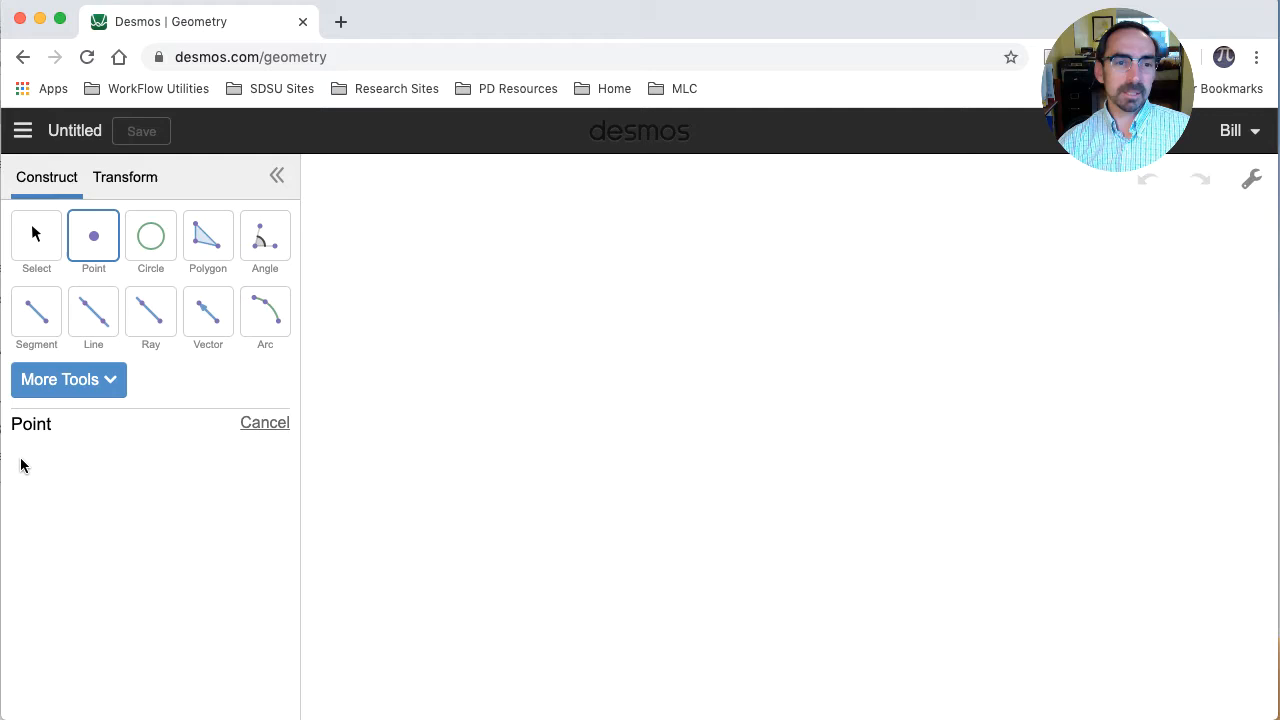
{"action": "left_click", "coordinate": [347, 189]}
{"action": "left_click", "coordinate": [40, 233]}
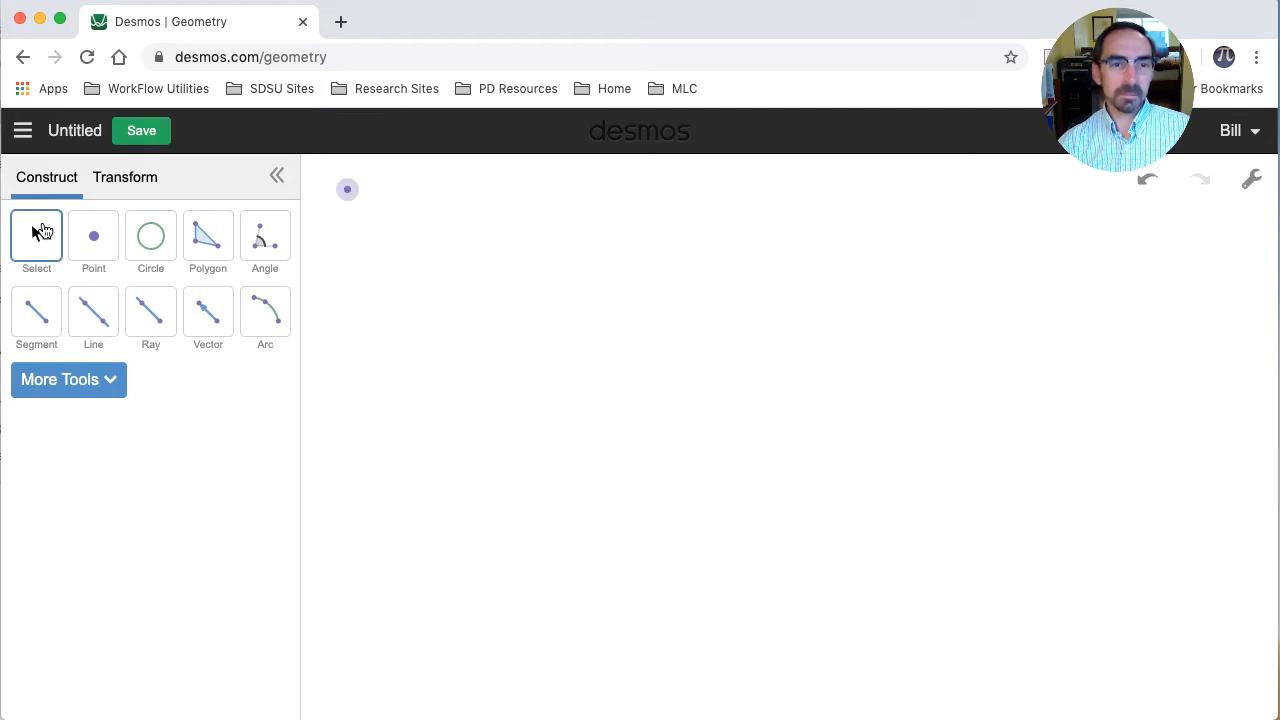
{"action": "left_click", "coordinate": [347, 189]}
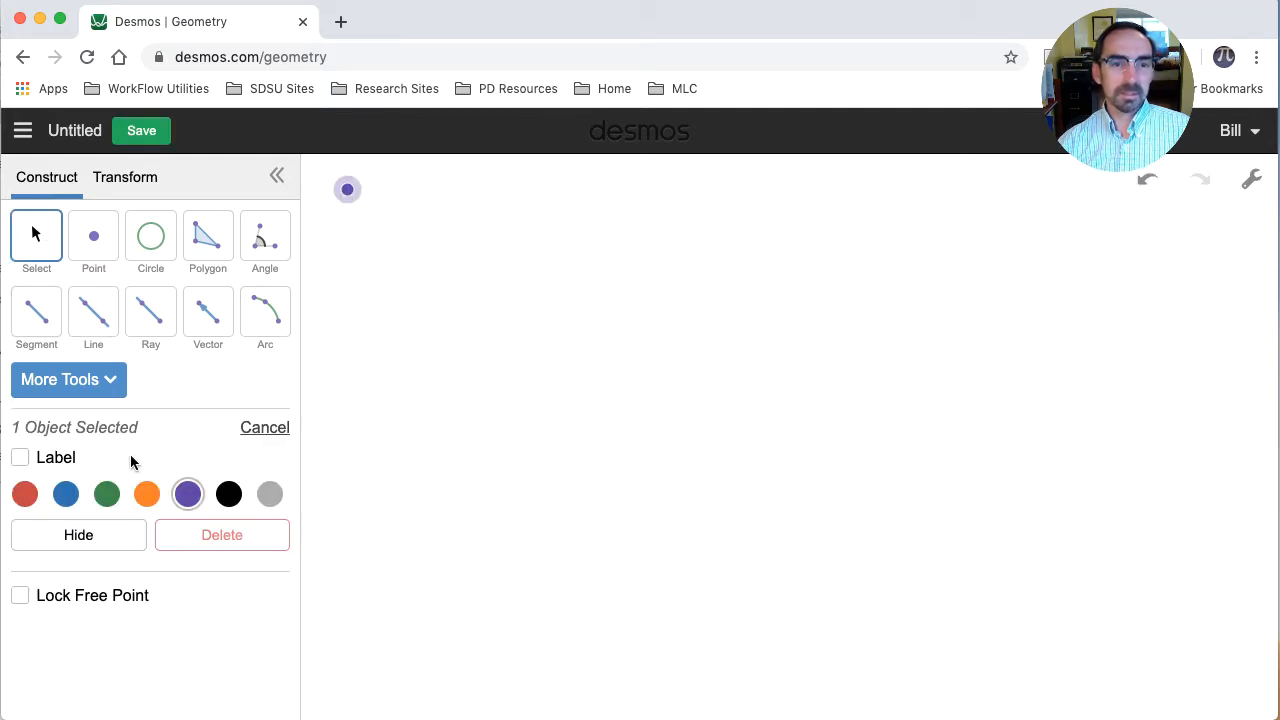
{"action": "left_click", "coordinate": [42, 457]}
{"action": "left_click", "coordinate": [106, 458]}
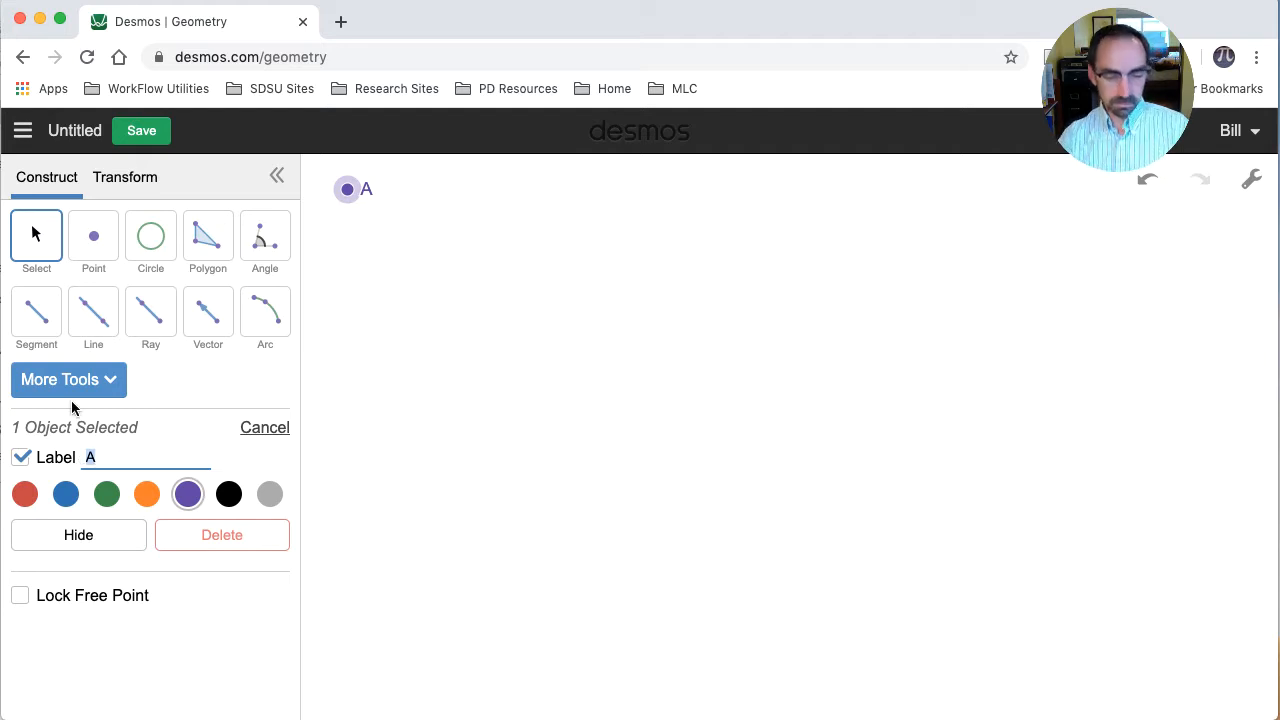
{"action": "key", "text": "BackSpace"}
{"action": "type", "text": "SSA"}
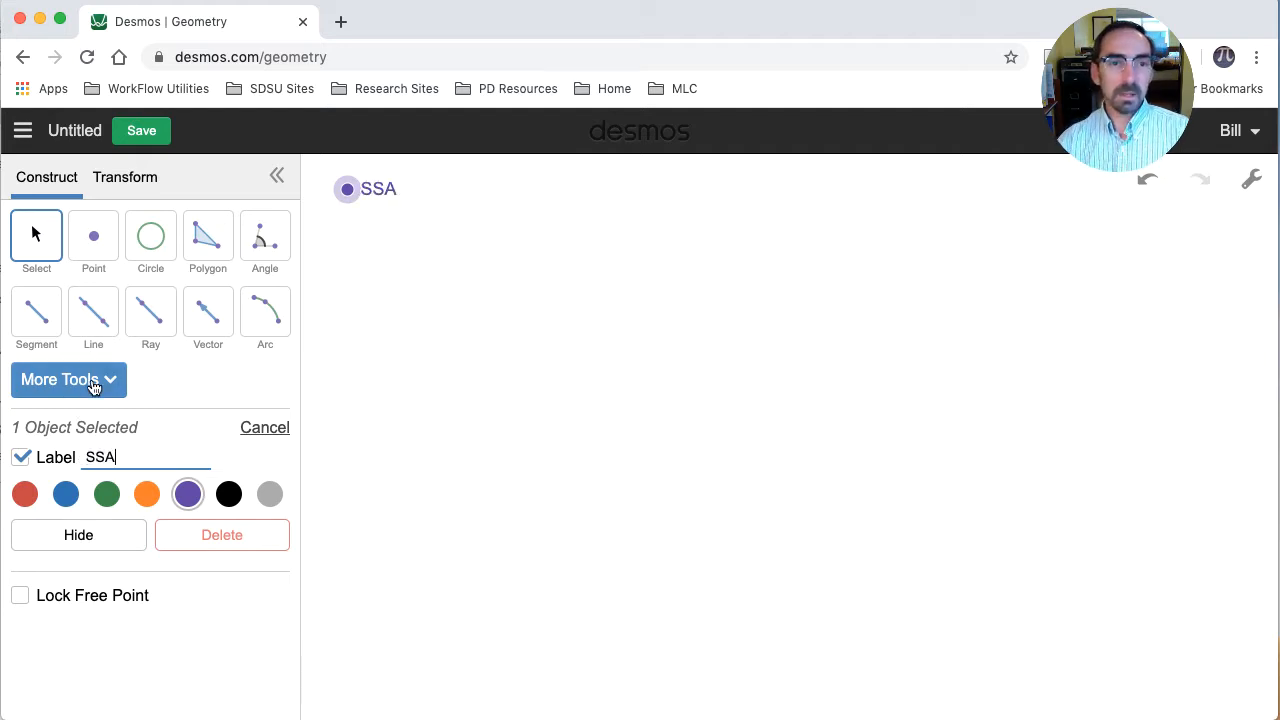
{"action": "left_click", "coordinate": [351, 251]}
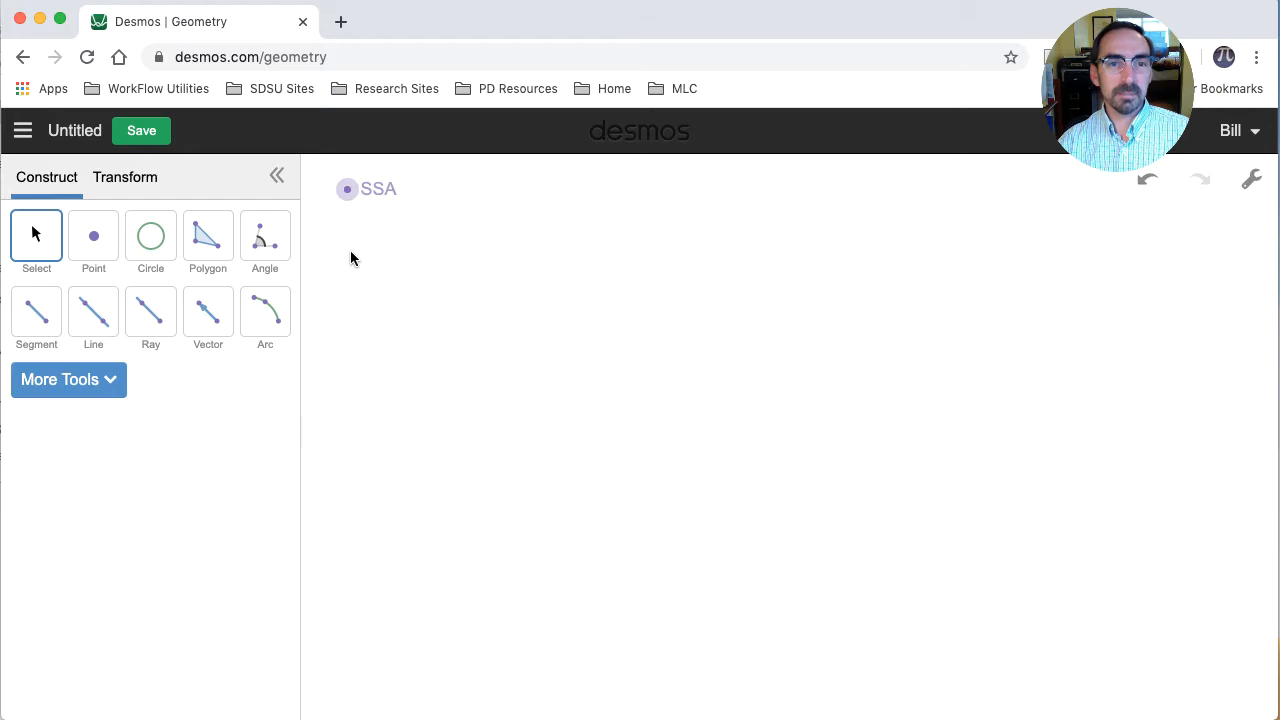
Draw two separate, nearly horizontal segments below the SSA point, the lower one shorter than the upper one.
{"action": "left_click", "coordinate": [37, 326]}
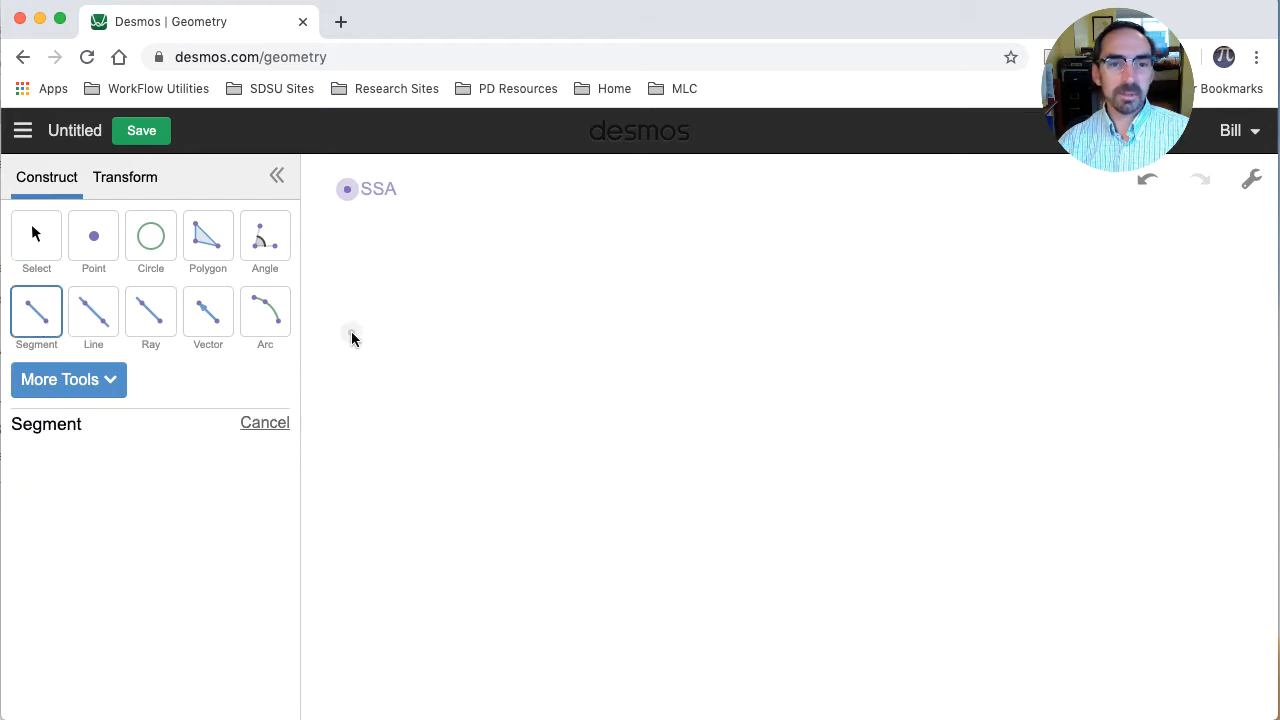
{"action": "left_click", "coordinate": [510, 329]}
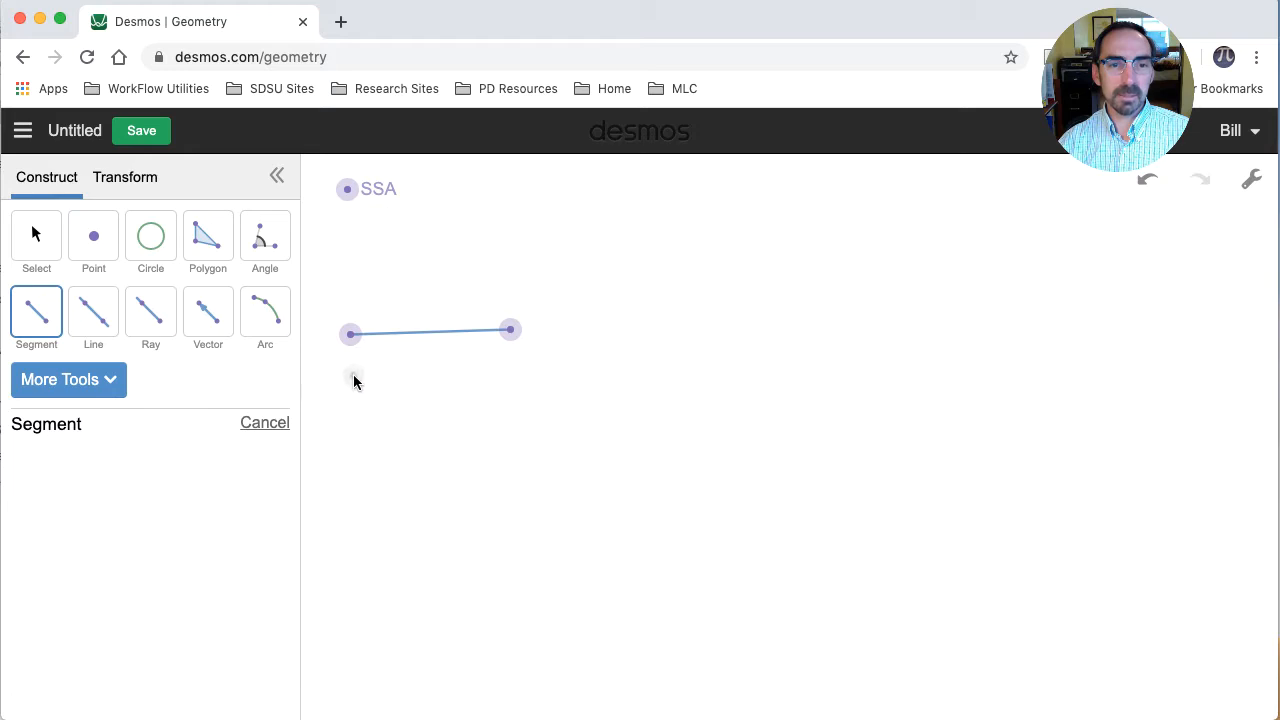
{"action": "left_click", "coordinate": [462, 379]}
{"action": "left_click", "coordinate": [40, 240]}
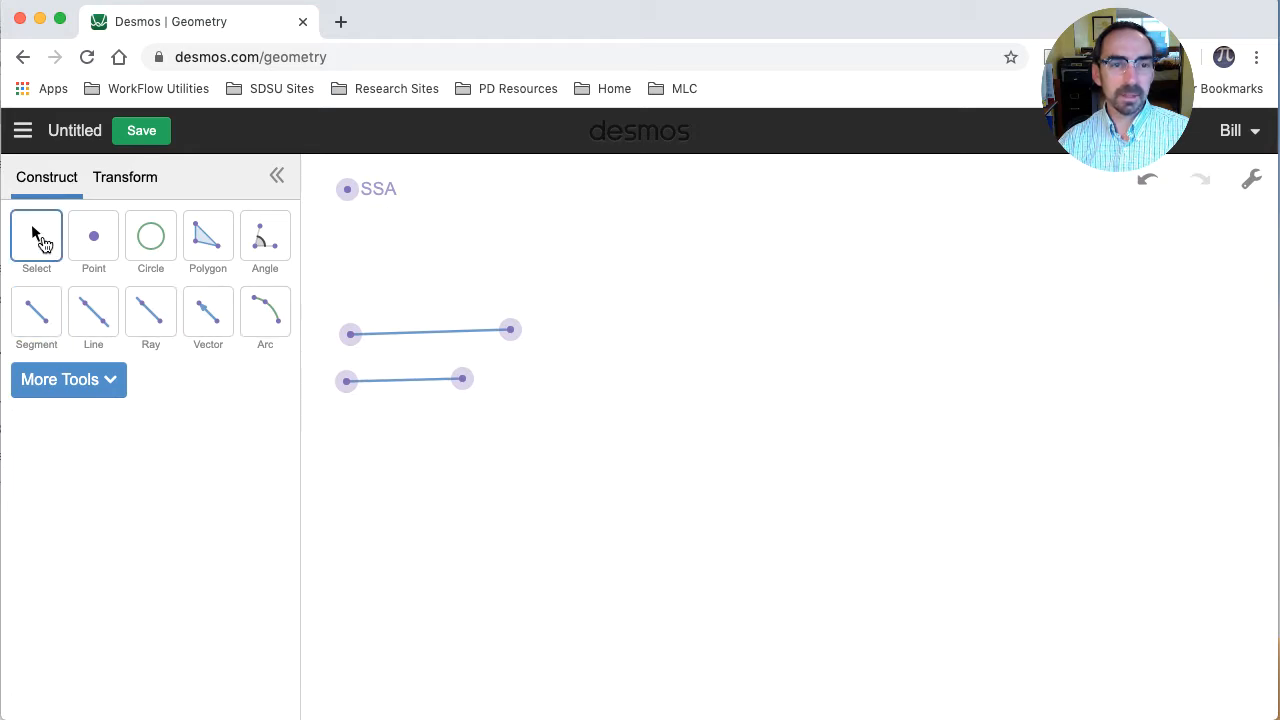
Label the endpoints of the upper segment A and B.
{"action": "left_click", "coordinate": [350, 334]}
{"action": "left_click", "coordinate": [21, 457]}
{"action": "left_click", "coordinate": [92, 456]}
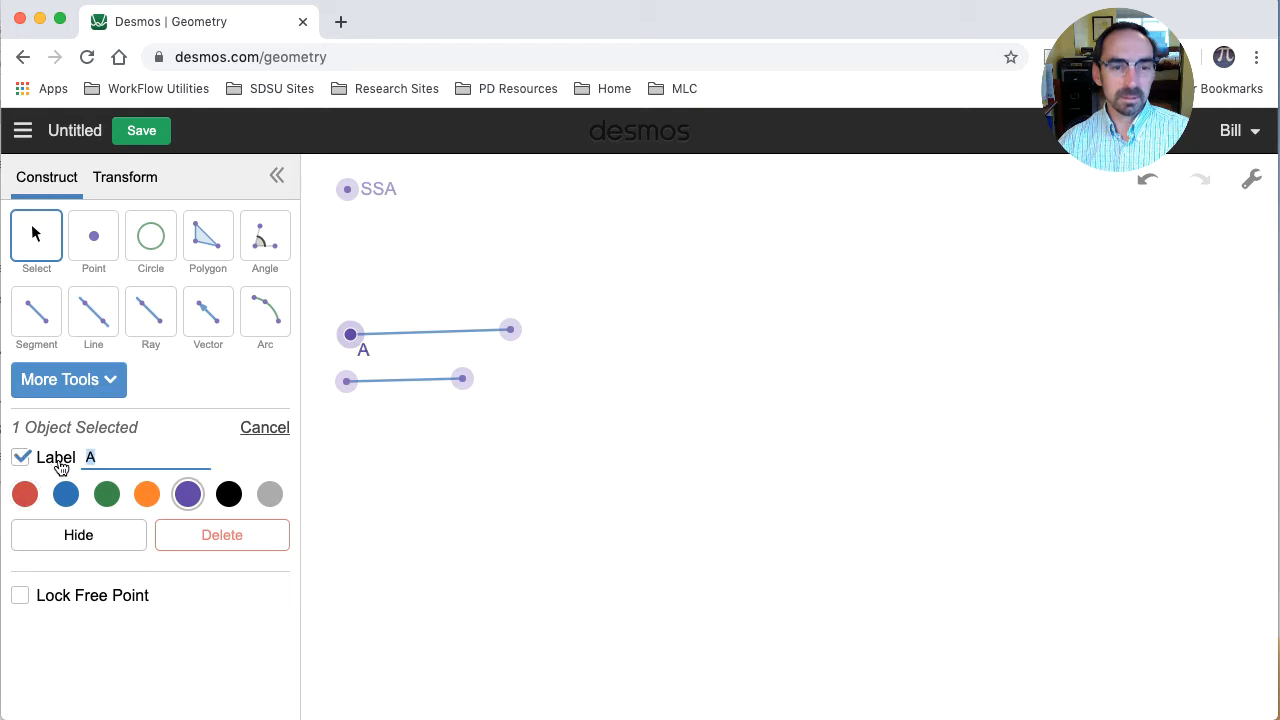
{"action": "left_click", "coordinate": [510, 330]}
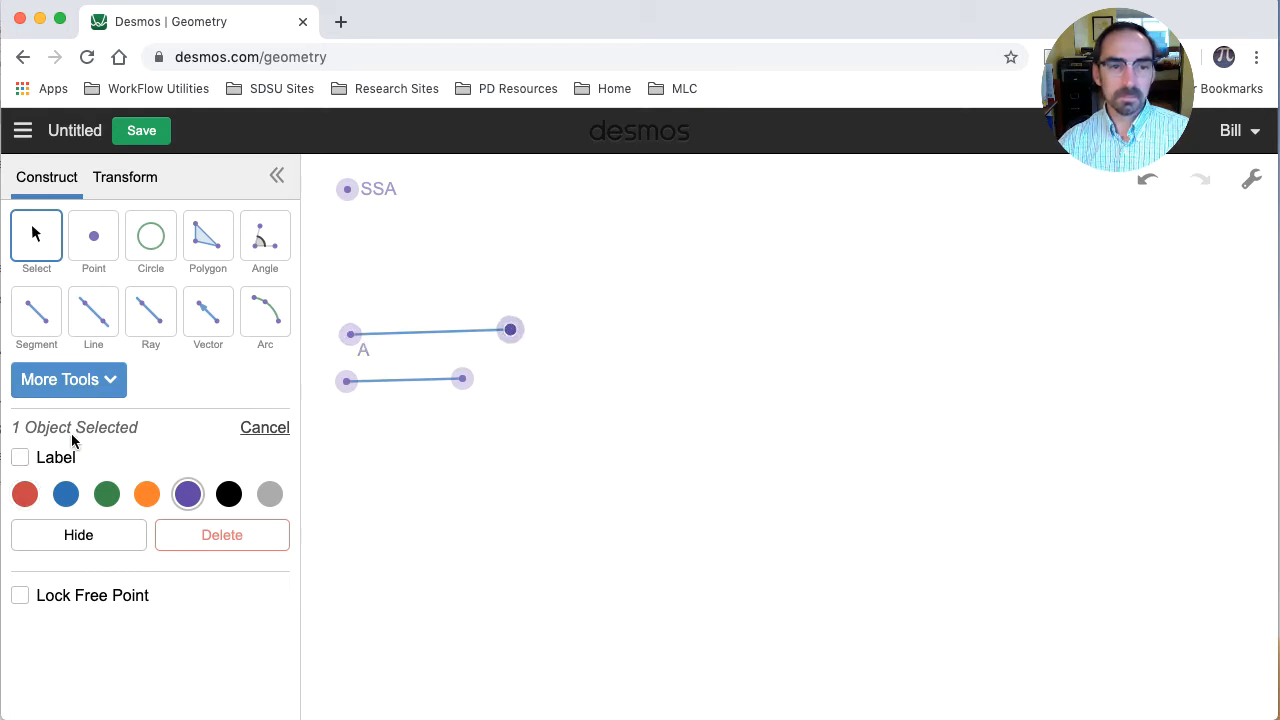
{"action": "left_click", "coordinate": [21, 457]}
Label the endpoints of the lower segment B and C.
{"action": "left_click", "coordinate": [346, 381]}
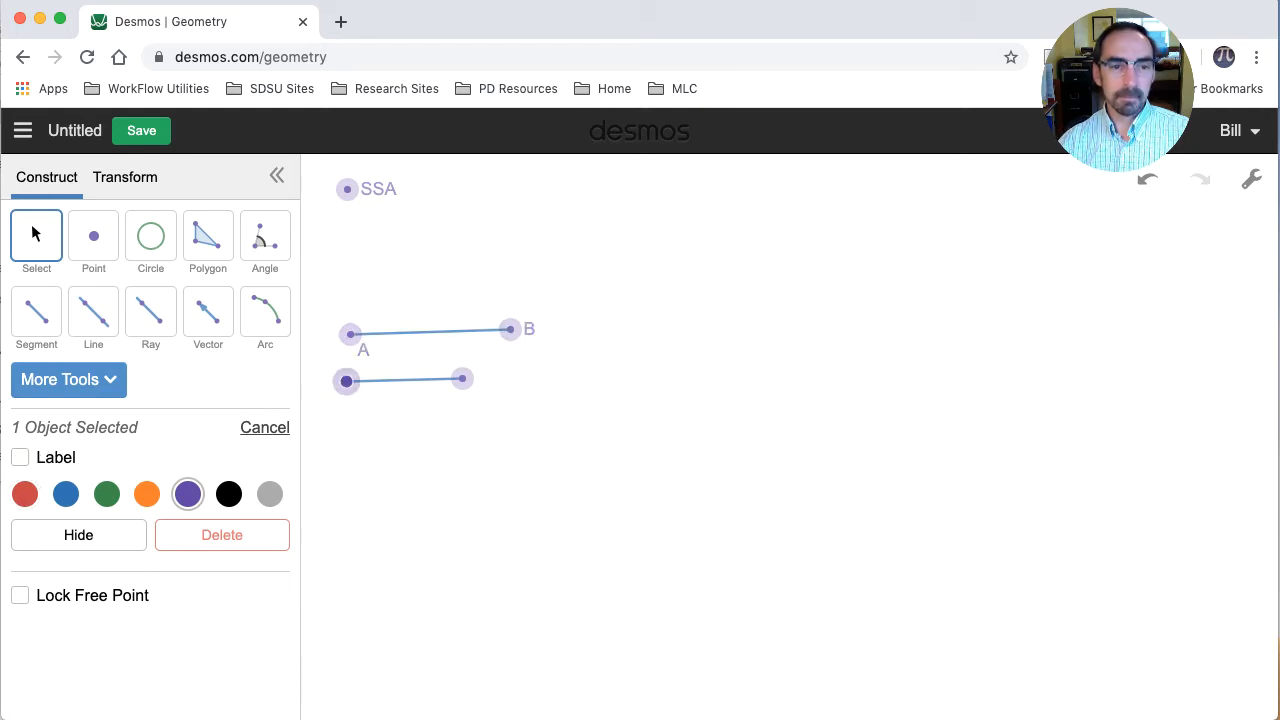
{"action": "left_click", "coordinate": [21, 457]}
{"action": "type", "text": "B"}
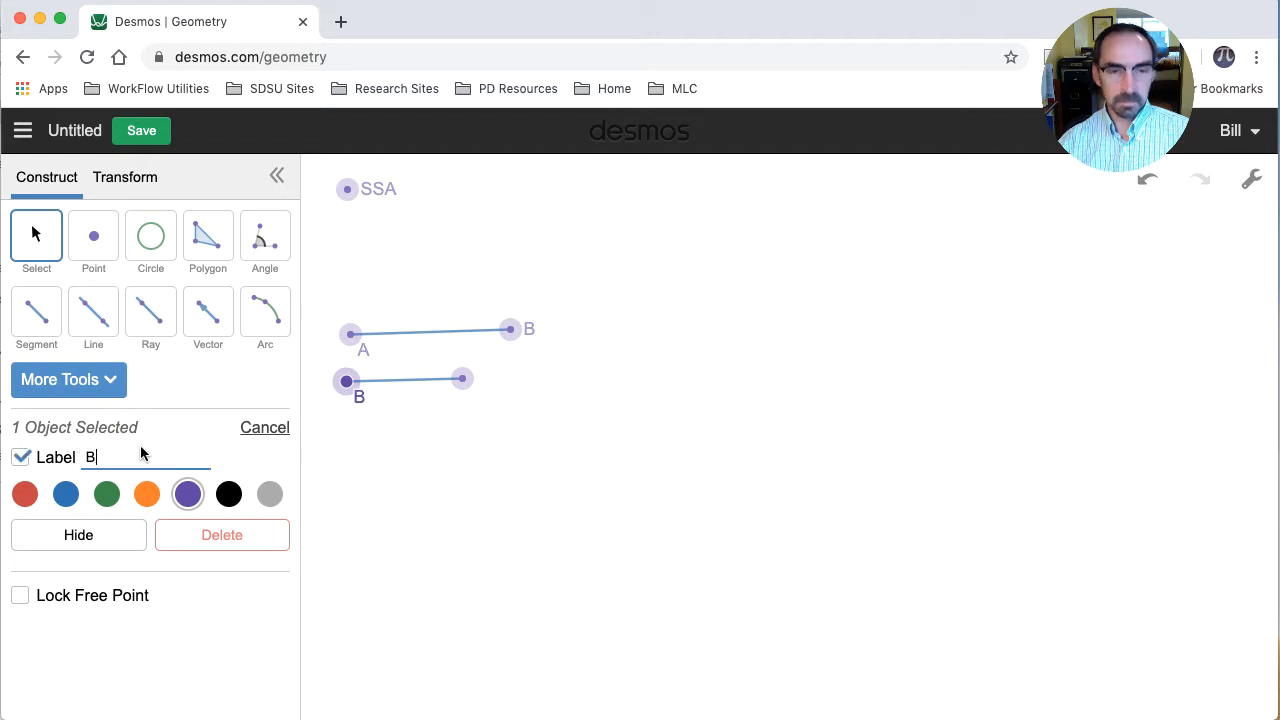
{"action": "left_click", "coordinate": [456, 392]}
{"action": "left_click", "coordinate": [68, 457]}
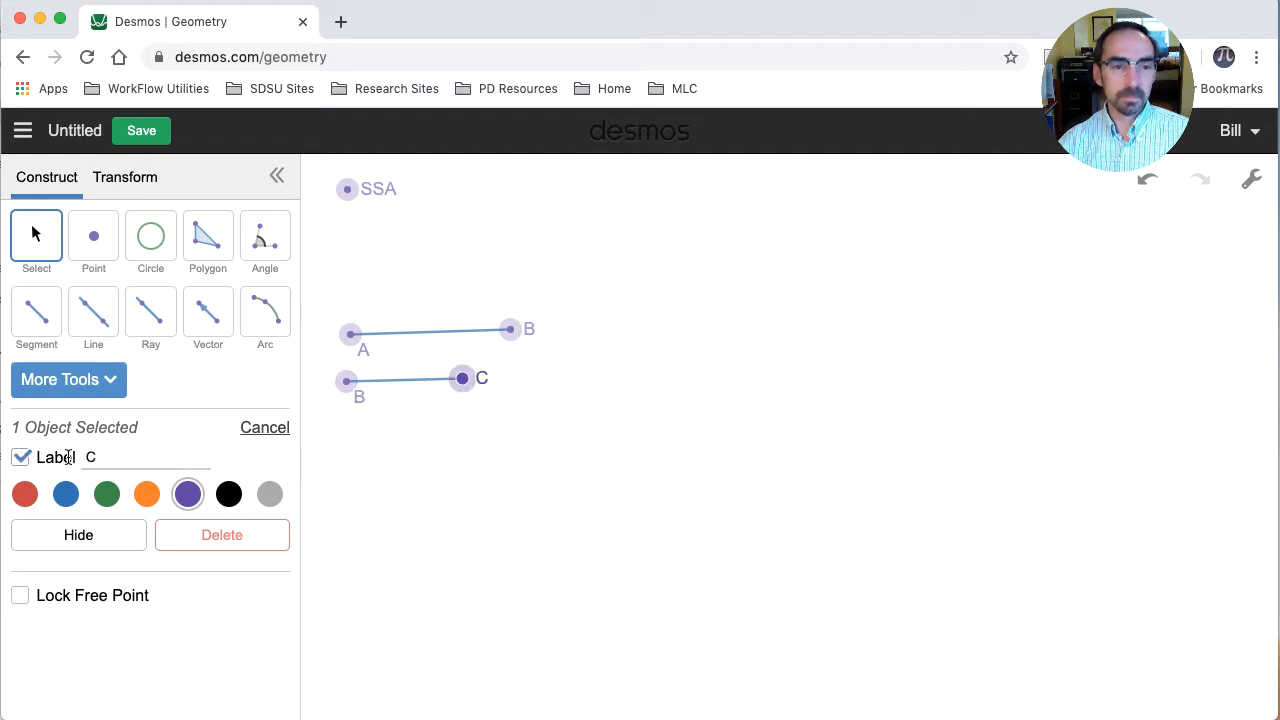
{"action": "left_click", "coordinate": [416, 466]}
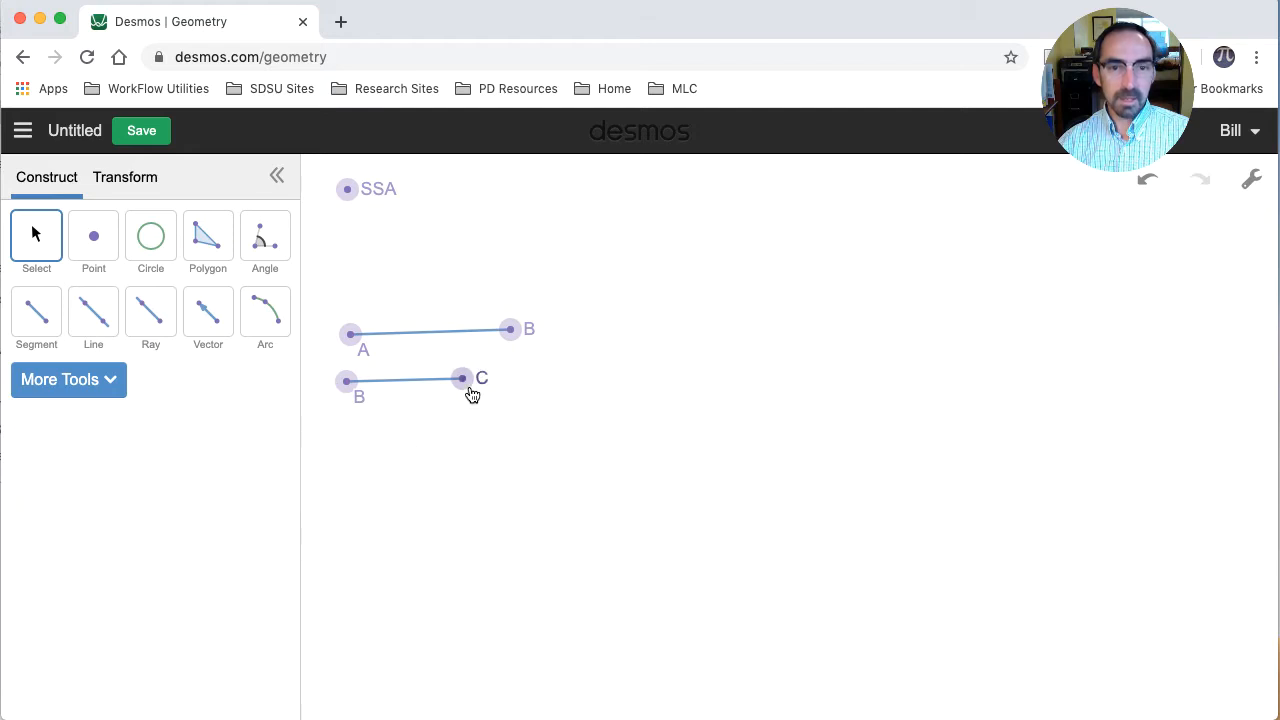
{"action": "left_click", "coordinate": [485, 381]}
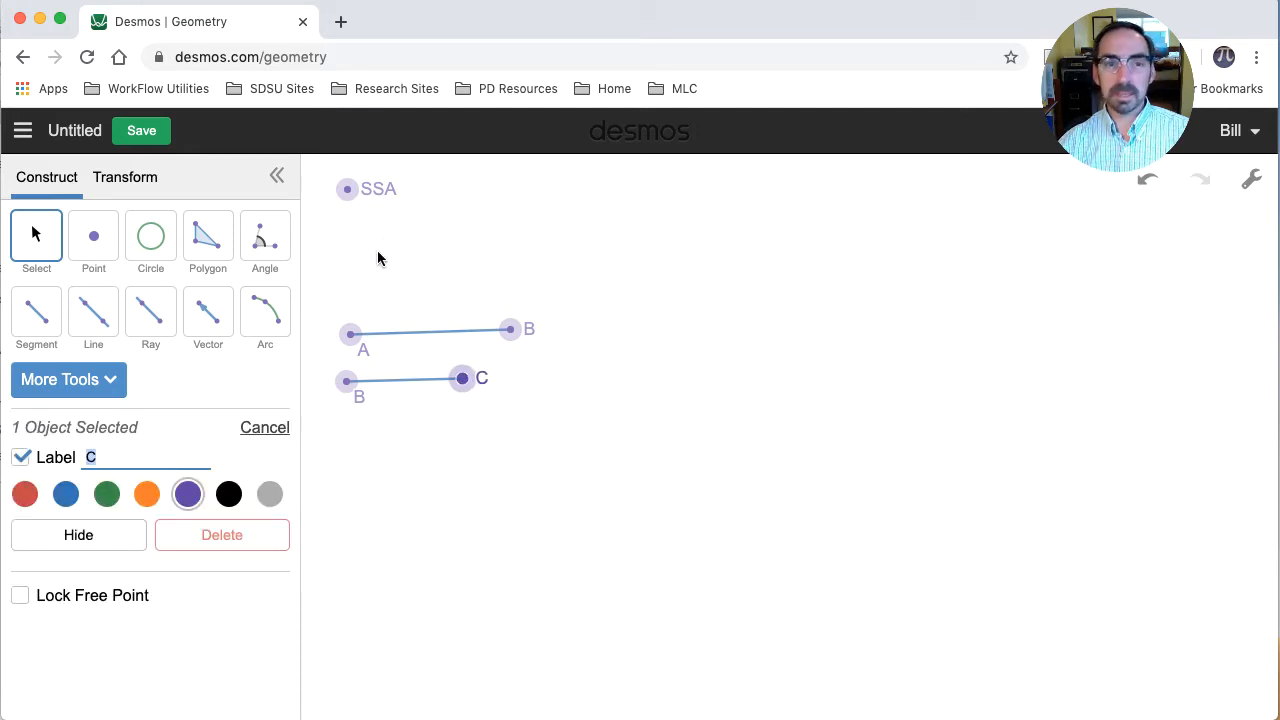
Draw a circle above the two segments, with its radius point level with the center.
{"action": "left_click", "coordinate": [155, 249]}
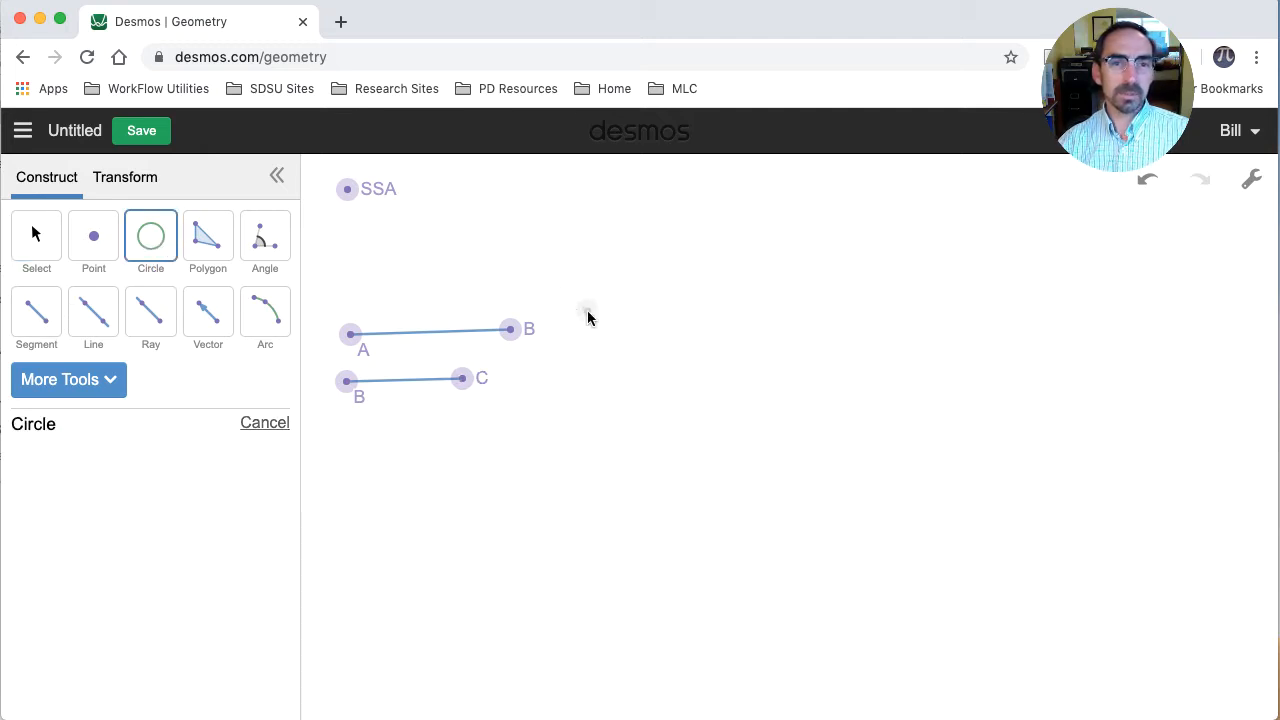
{"action": "left_click", "coordinate": [458, 249]}
{"action": "left_click", "coordinate": [543, 250]}
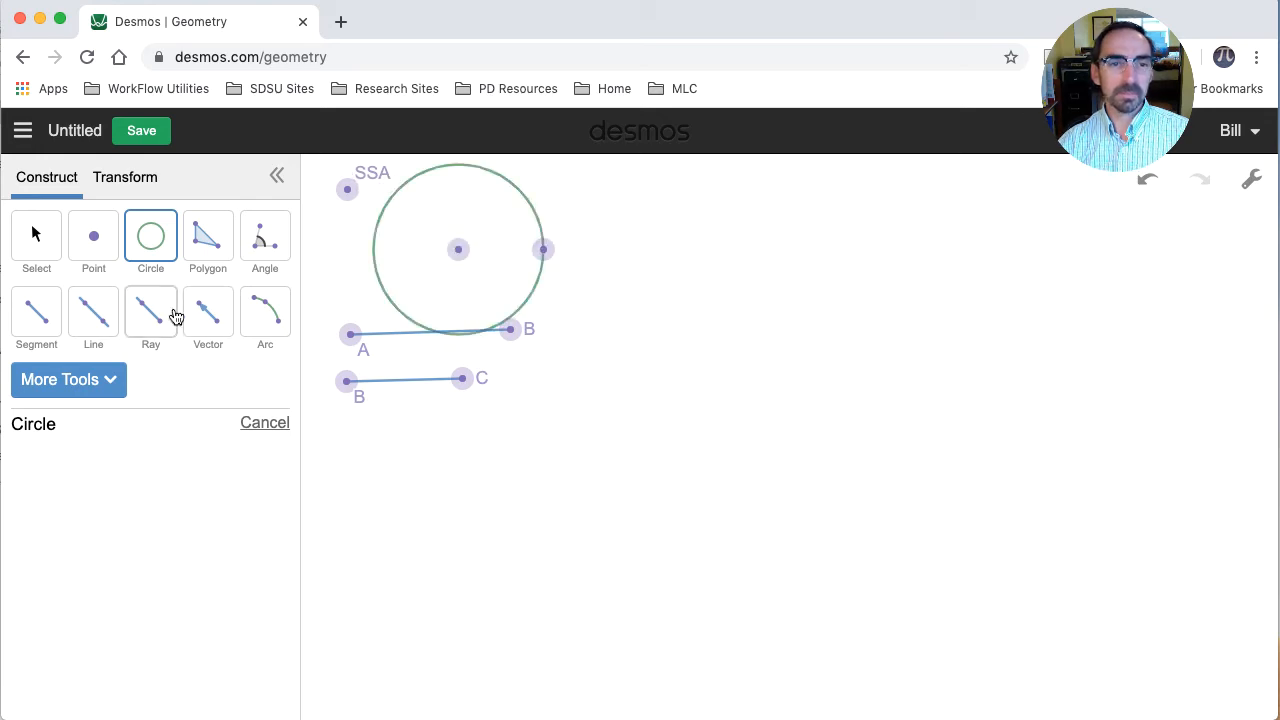
Construct two rays from the circle's center, one through its radius point and one through a new point on its upper arc.
{"action": "left_click", "coordinate": [143, 322]}
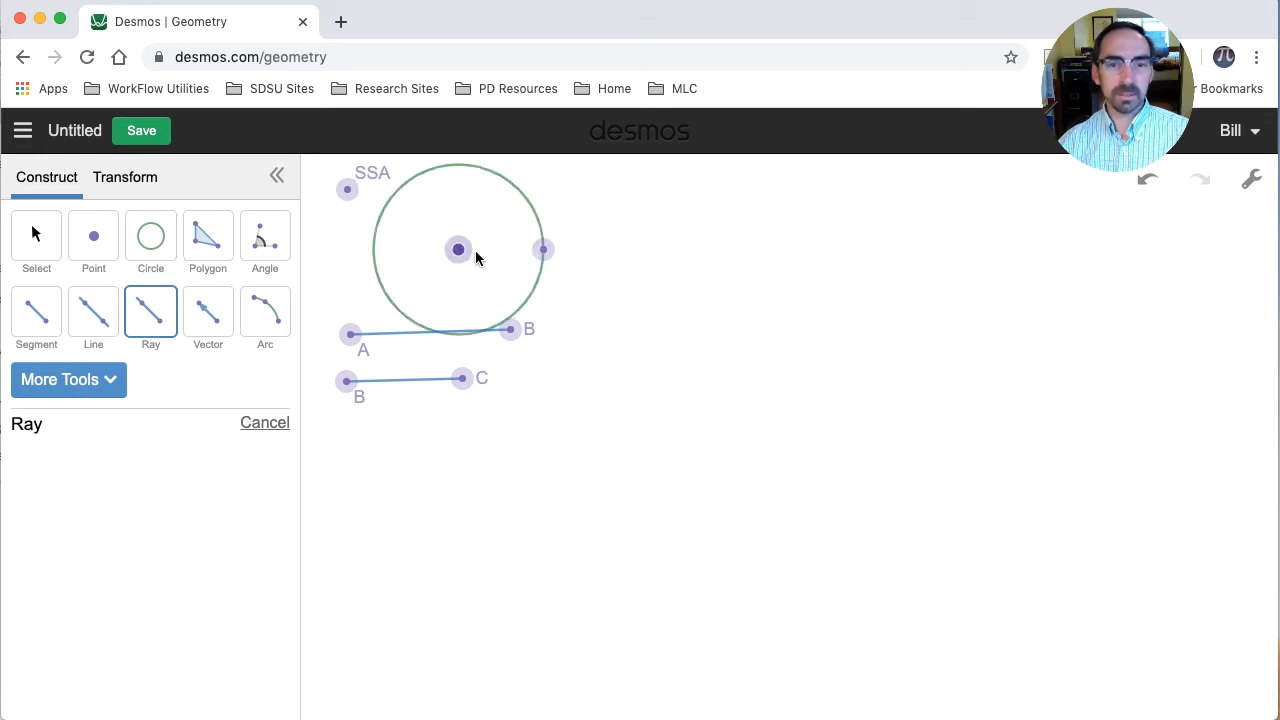
{"action": "left_click", "coordinate": [460, 250]}
{"action": "left_click", "coordinate": [543, 250]}
{"action": "left_click", "coordinate": [462, 251]}
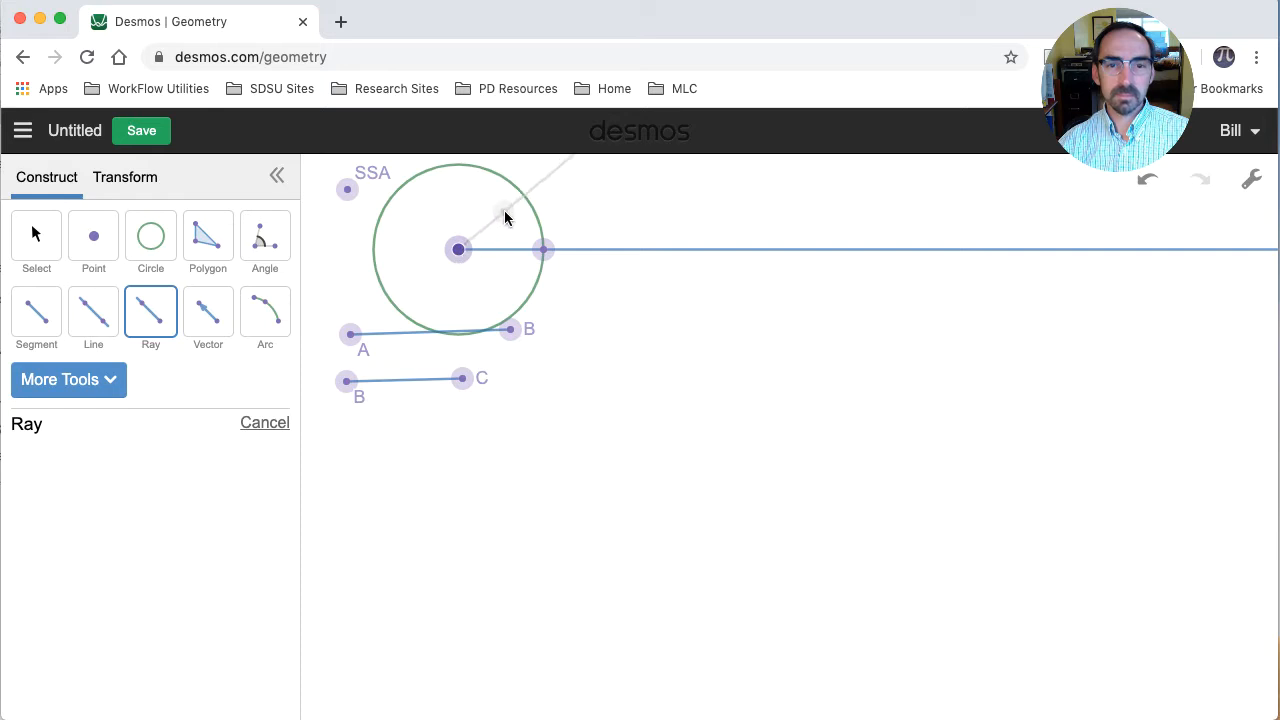
{"action": "left_click", "coordinate": [524, 196]}
{"action": "left_click", "coordinate": [36, 235]}
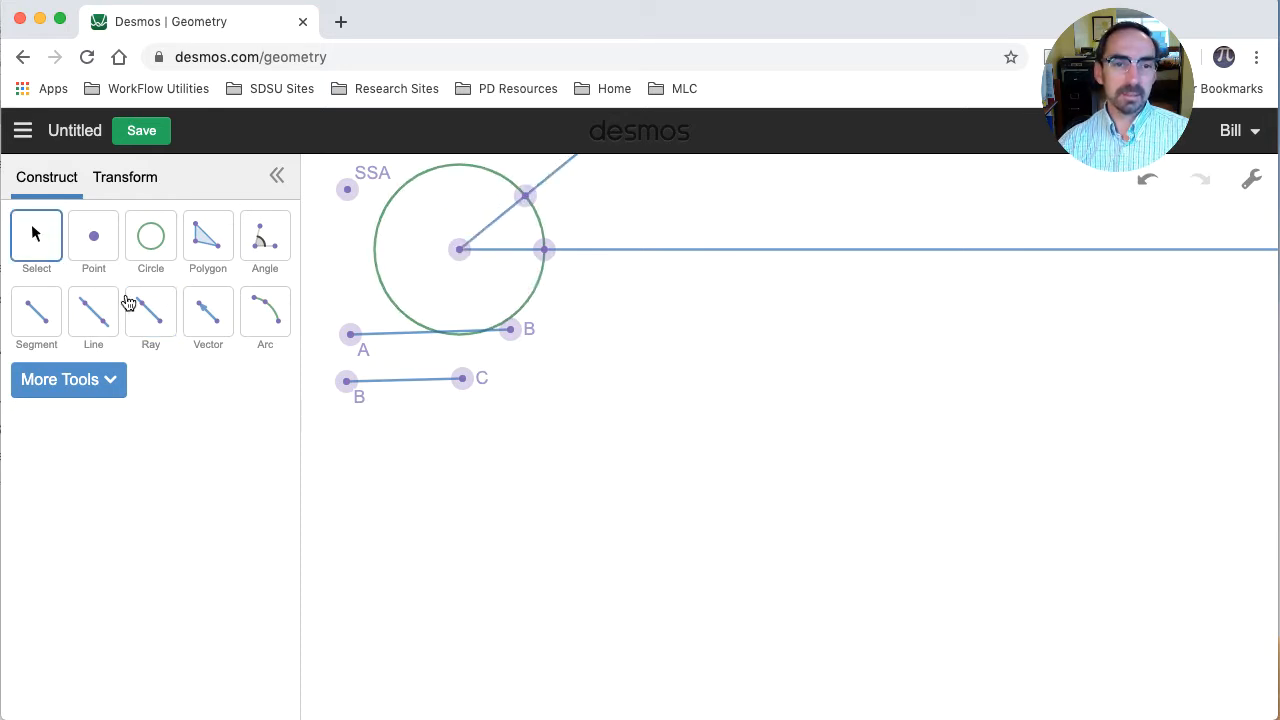
Hide the circle and its radius point on the horizontal ray.
{"action": "left_click", "coordinate": [543, 289]}
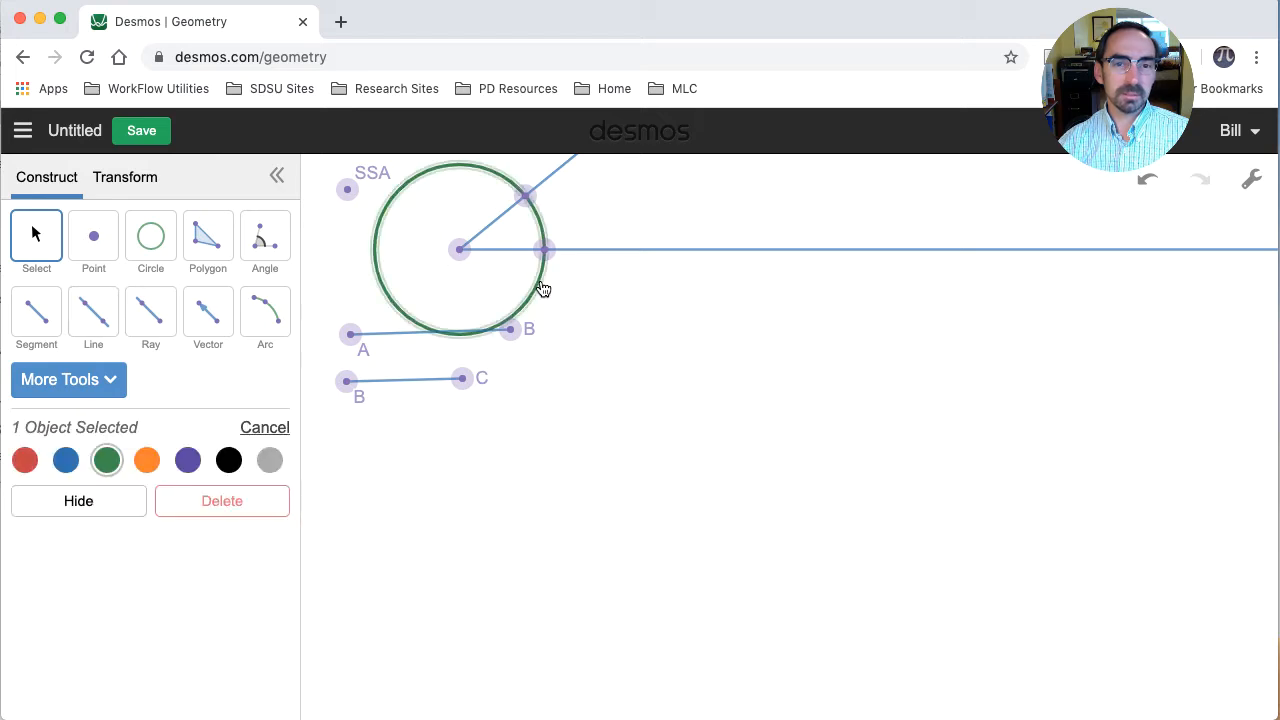
{"action": "left_click", "coordinate": [79, 500]}
{"action": "left_click", "coordinate": [544, 250]}
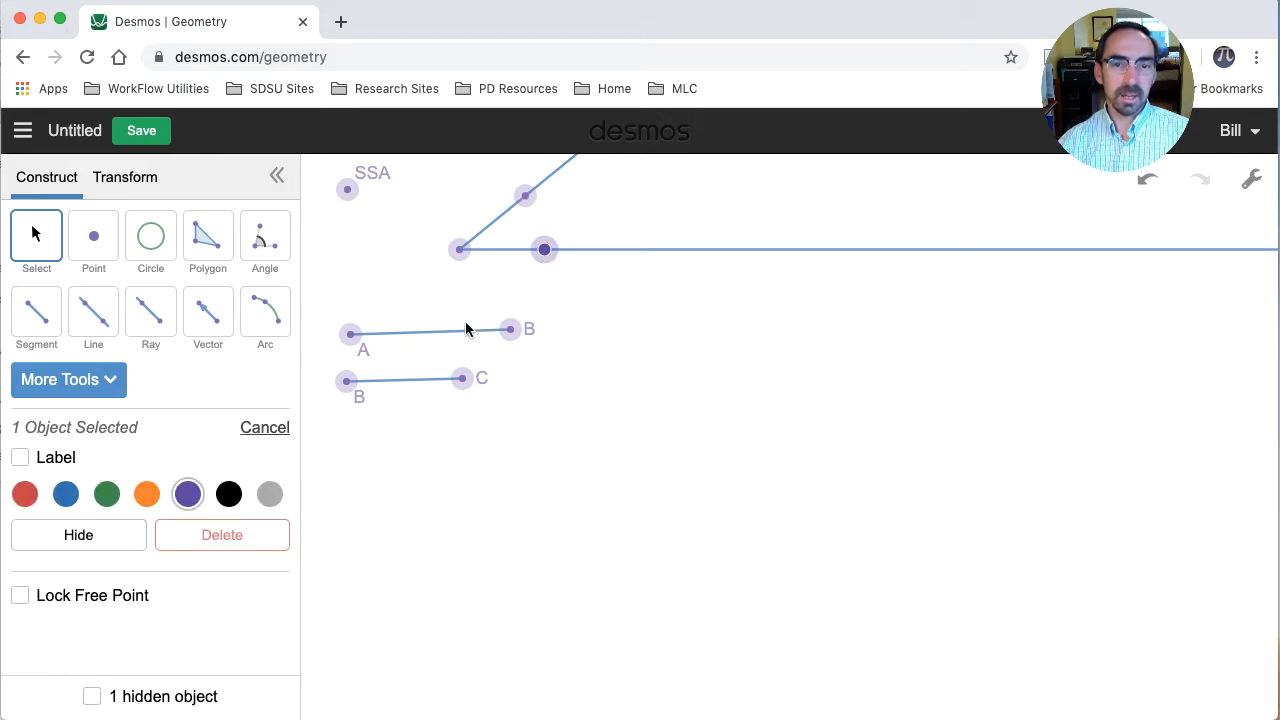
{"action": "left_click", "coordinate": [53, 541]}
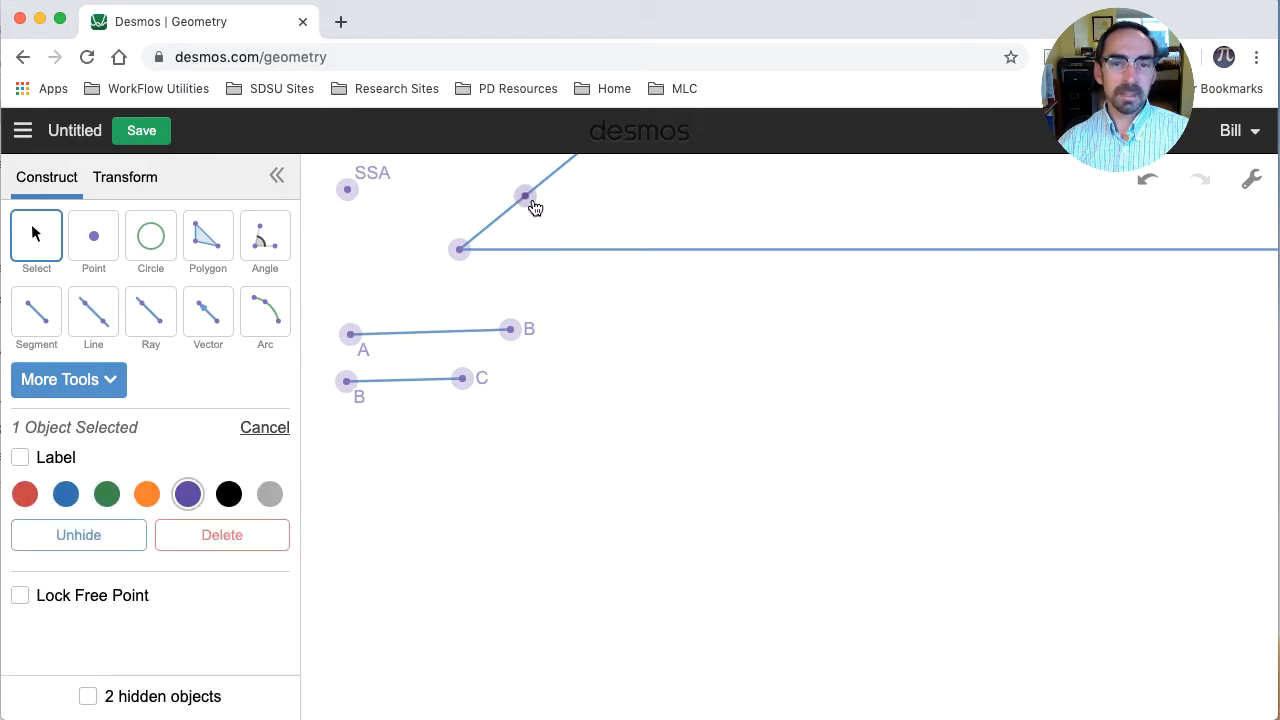
Reposition the angle closer to the SSA label and adjust its opening with the point on the slanted ray.
{"action": "left_click_drag", "start_coordinate": [535, 207], "coordinate": [509, 212]}
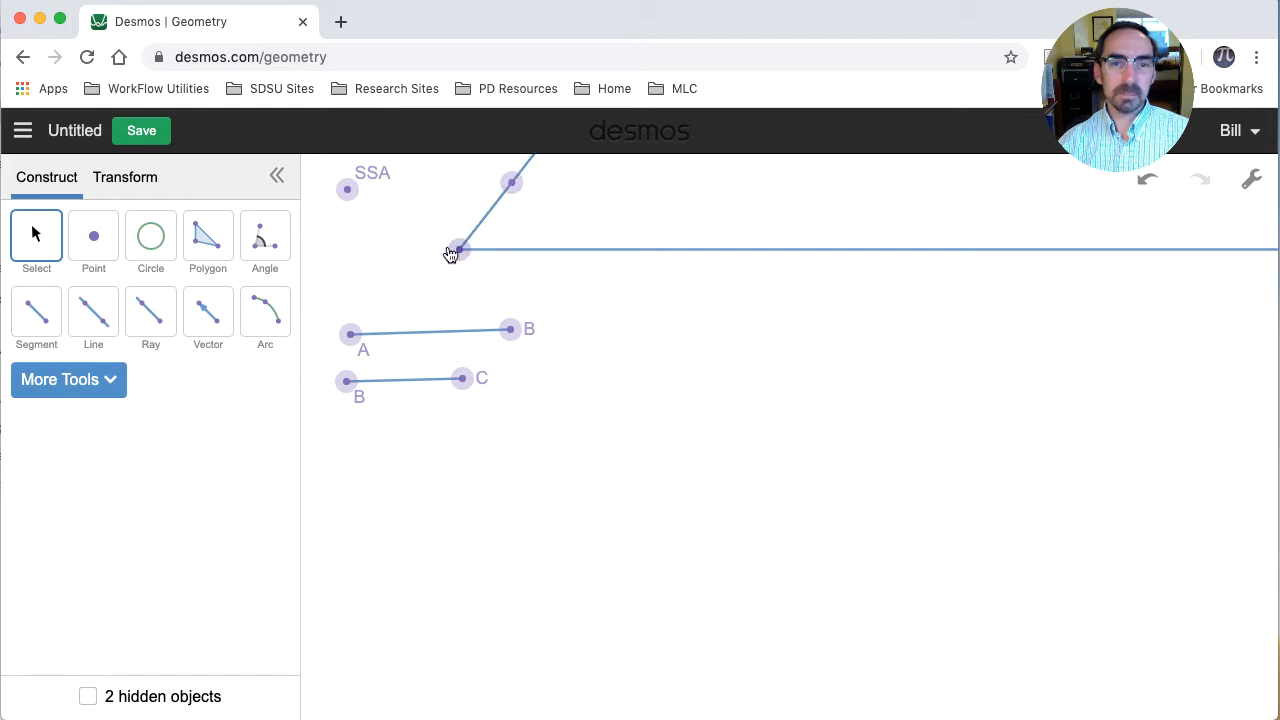
{"action": "left_click_drag", "start_coordinate": [450, 254], "coordinate": [417, 254]}
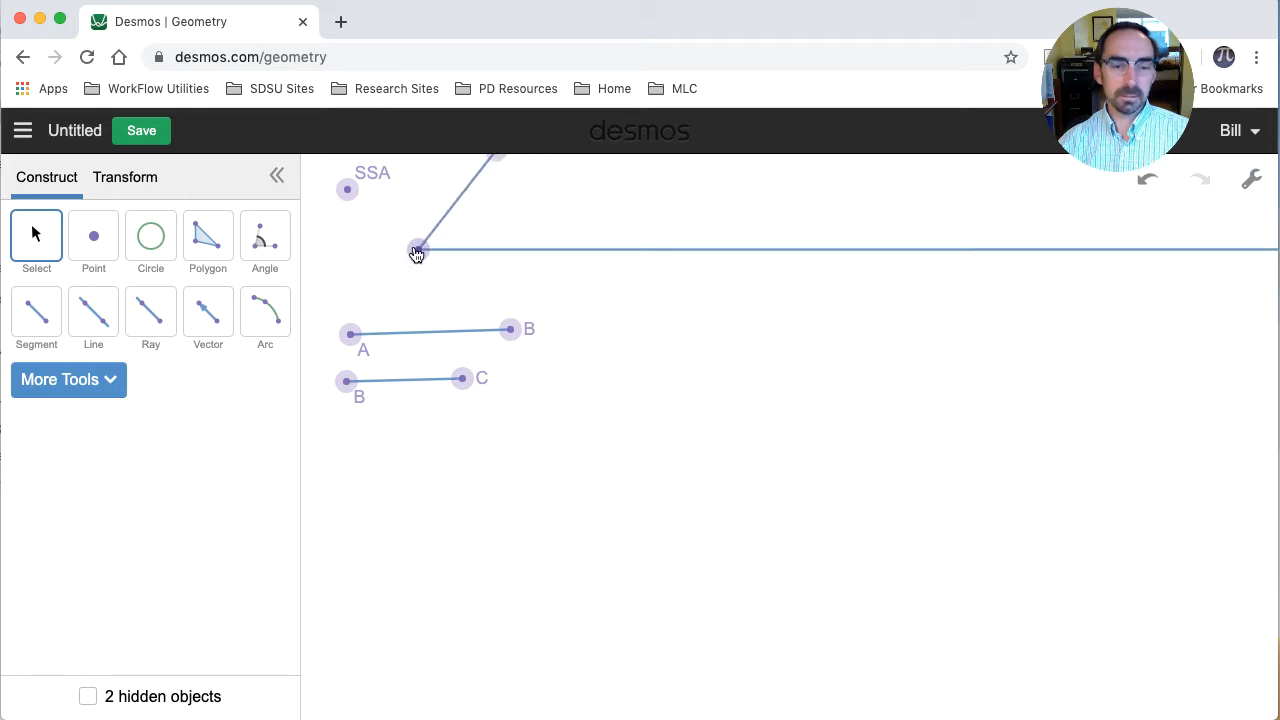
{"action": "key", "text": "super+z"}
{"action": "left_click_drag", "start_coordinate": [551, 258], "coordinate": [480, 263]}
{"action": "mouse_move", "coordinate": [467, 214]}
{"action": "left_mouse_down"}
{"action": "mouse_move", "coordinate": [446, 217]}
{"action": "mouse_move", "coordinate": [459, 240]}
{"action": "mouse_move", "coordinate": [441, 223]}
{"action": "mouse_move", "coordinate": [458, 216]}
{"action": "left_mouse_up"}
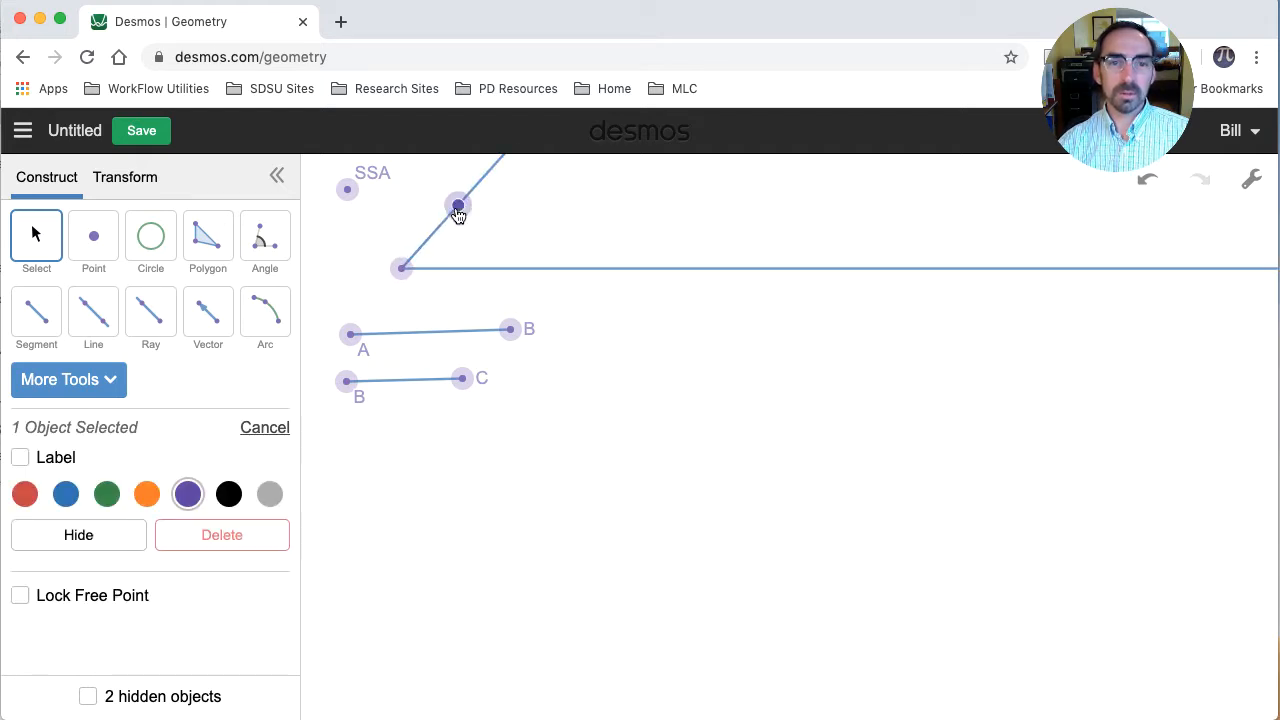
Label the point on the slanted ray "Drag me!".
{"action": "left_click", "coordinate": [56, 455]}
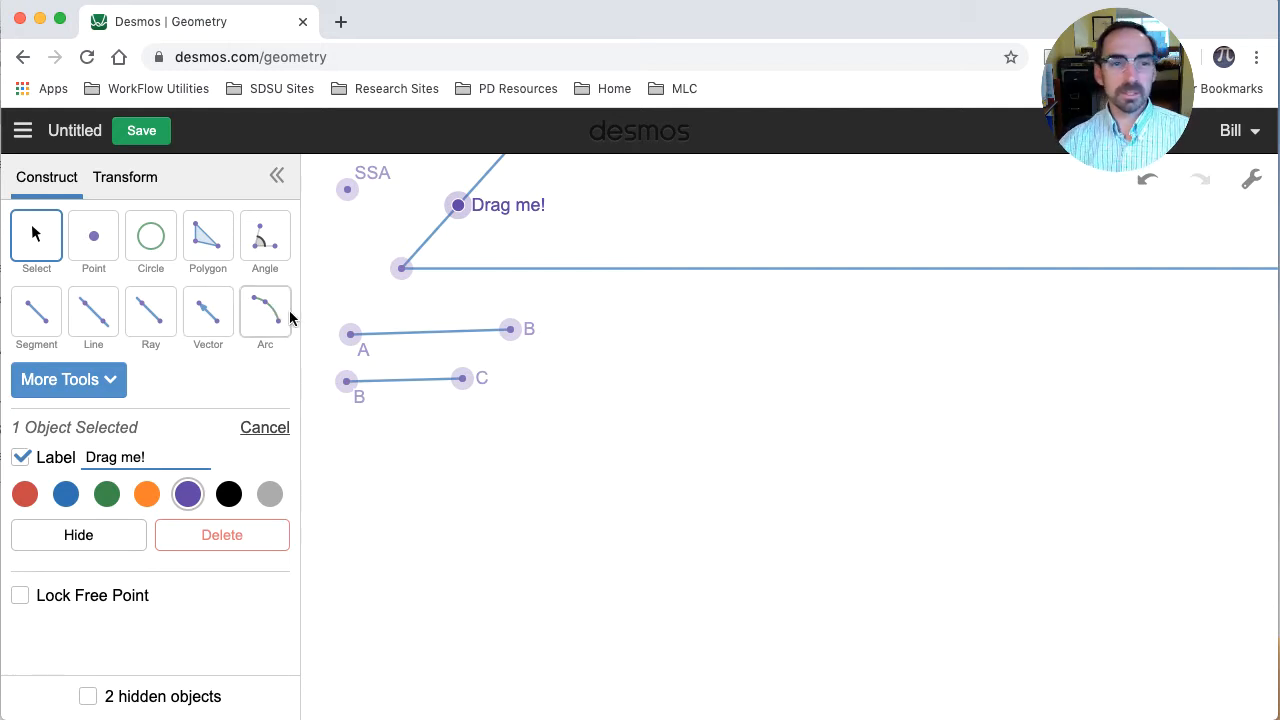
{"action": "left_click", "coordinate": [34, 231]}
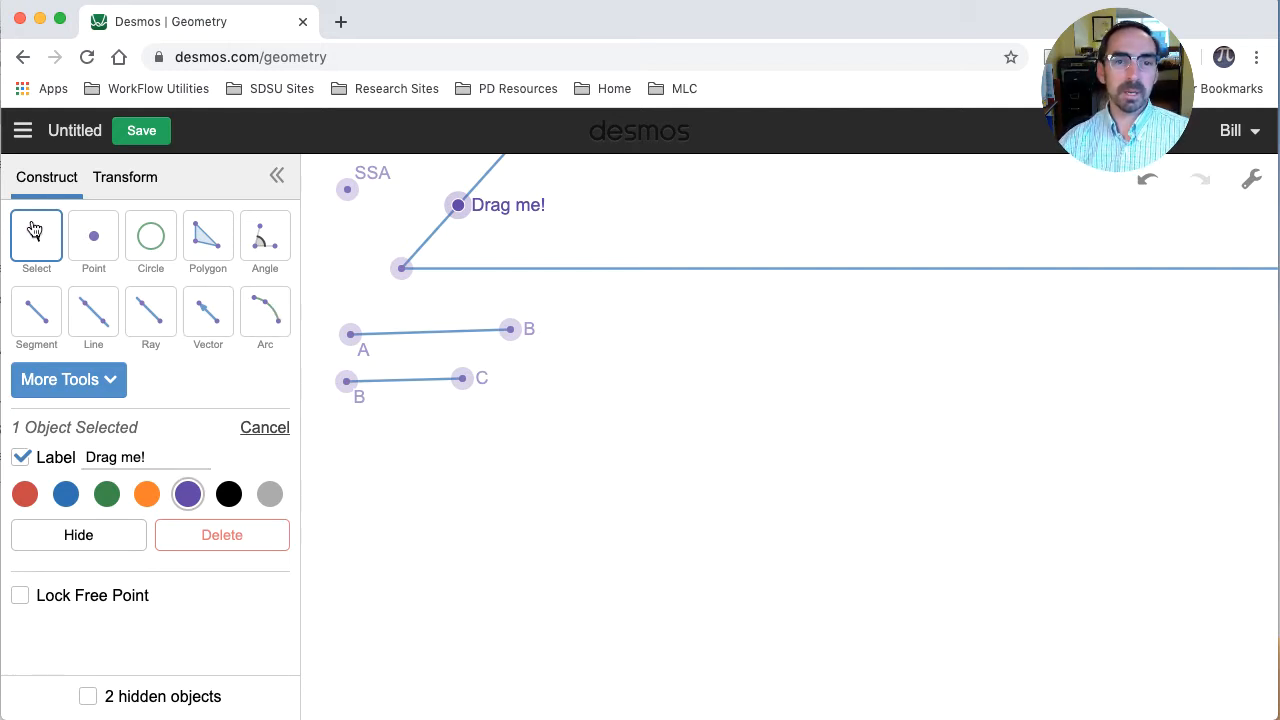
{"action": "left_click", "coordinate": [600, 354]}
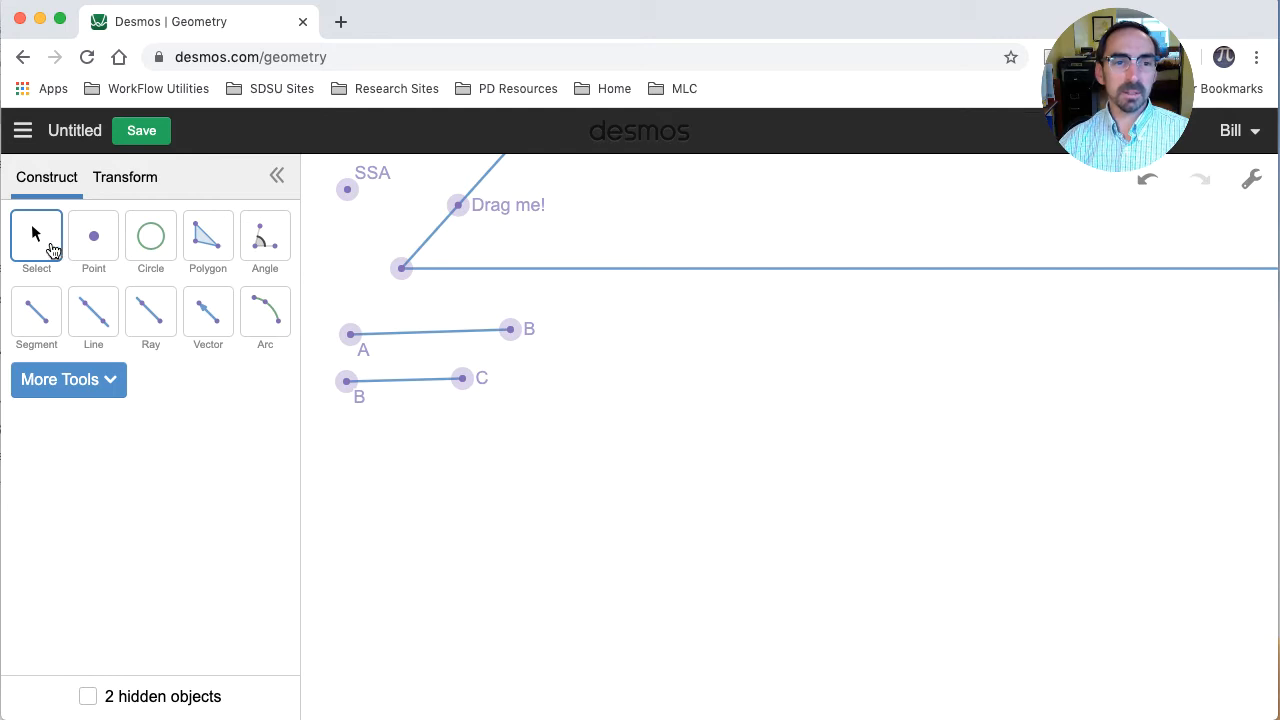
Label the vertex of the angle A.
{"action": "left_click", "coordinate": [401, 268]}
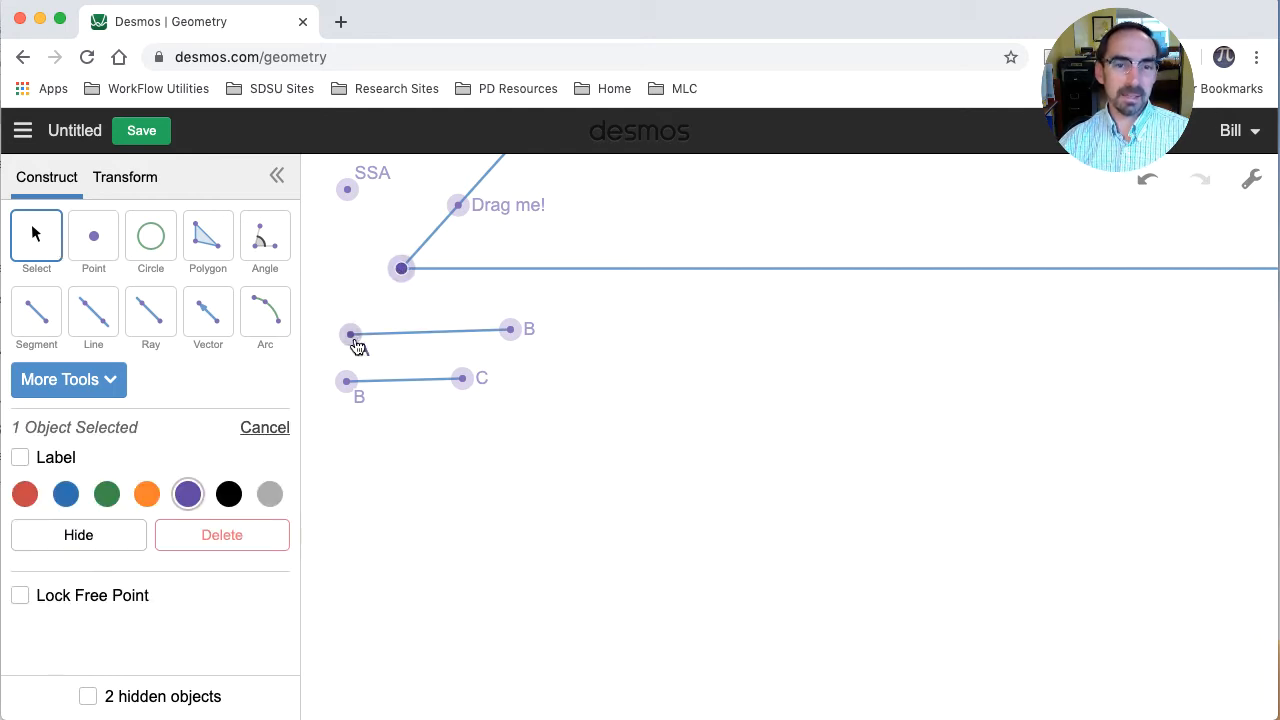
{"action": "left_click", "coordinate": [48, 462]}
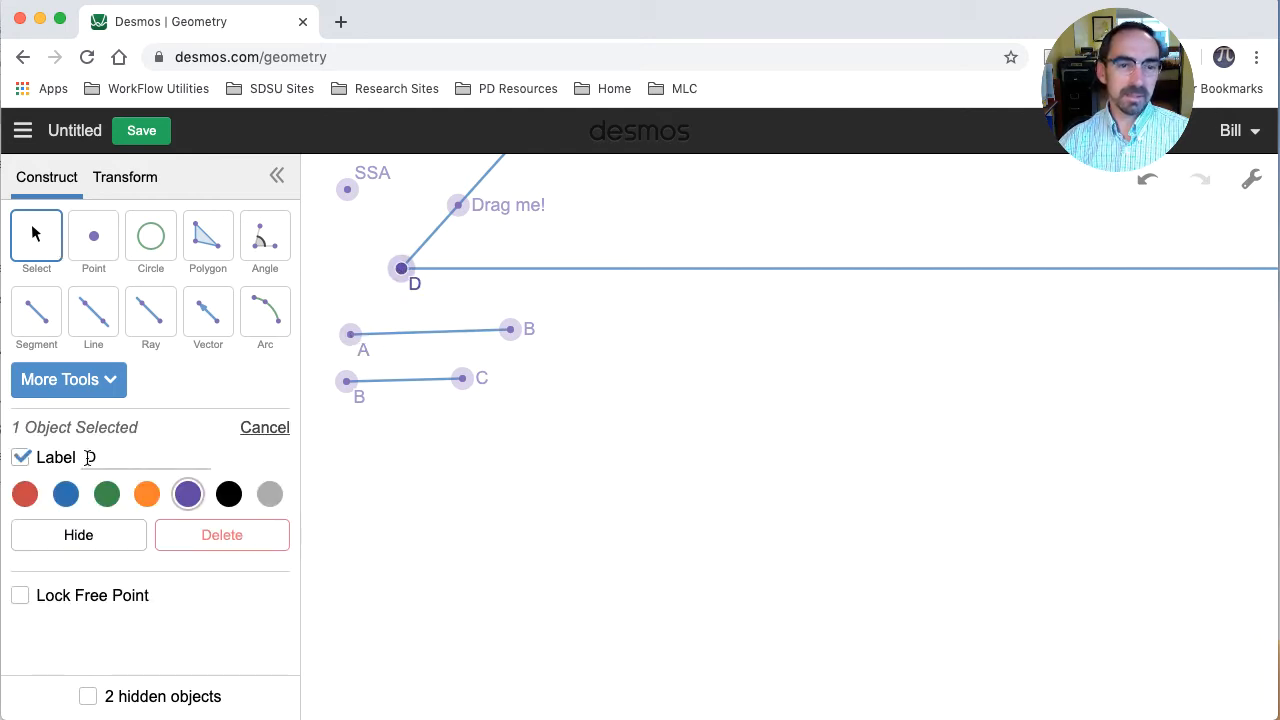
{"action": "type", "text": "A"}
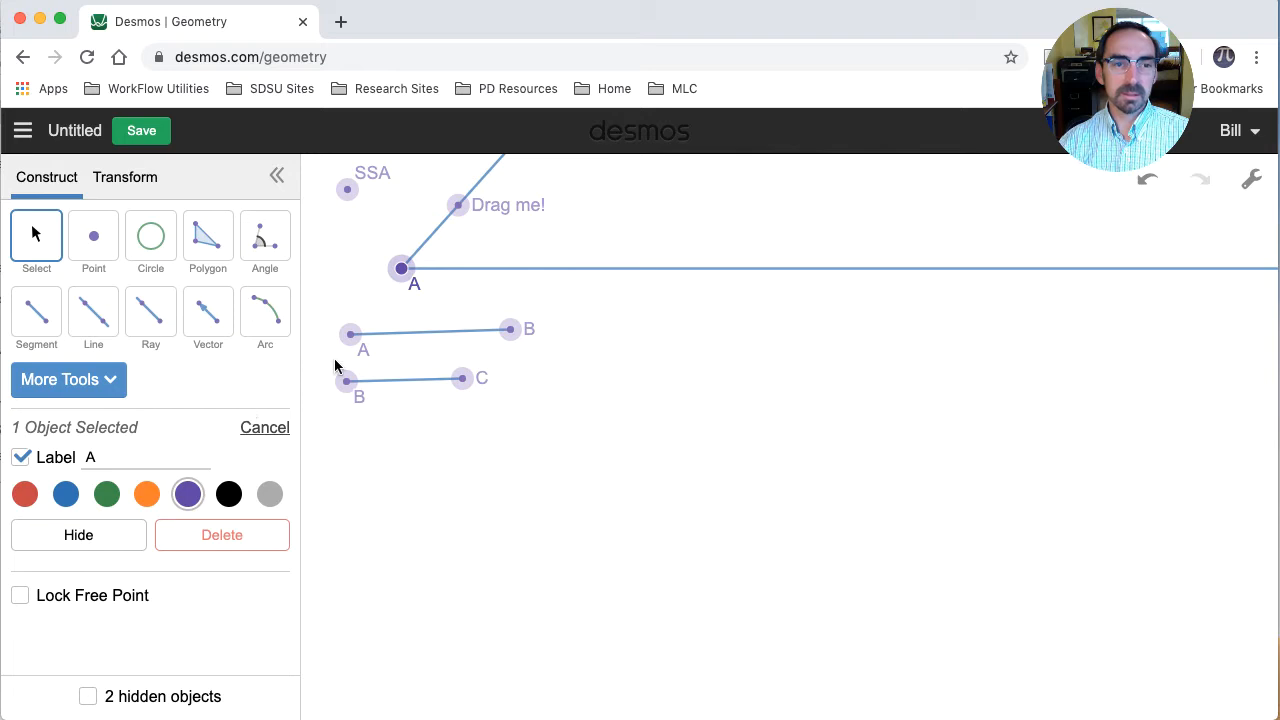
Draw an upward-slanting line through two new points in the empty area below the angle and segments.
{"action": "left_click", "coordinate": [101, 317]}
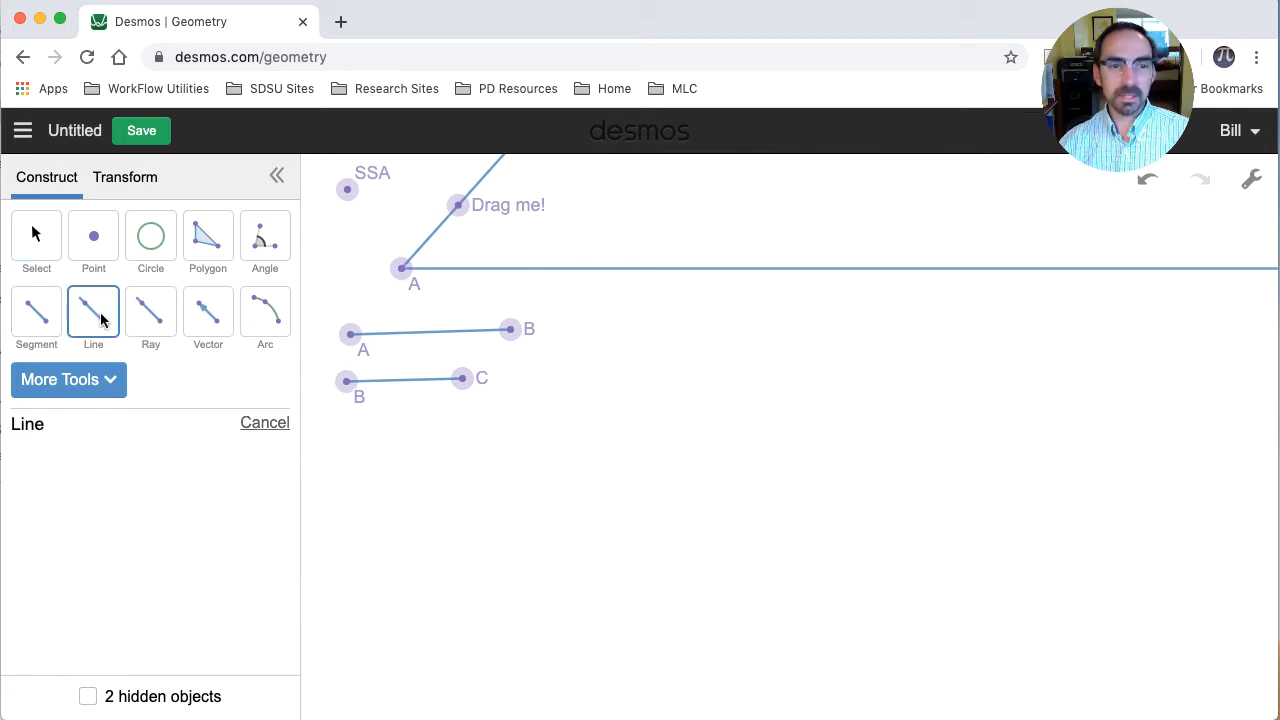
{"action": "left_click", "coordinate": [749, 606]}
{"action": "left_click", "coordinate": [940, 487]}
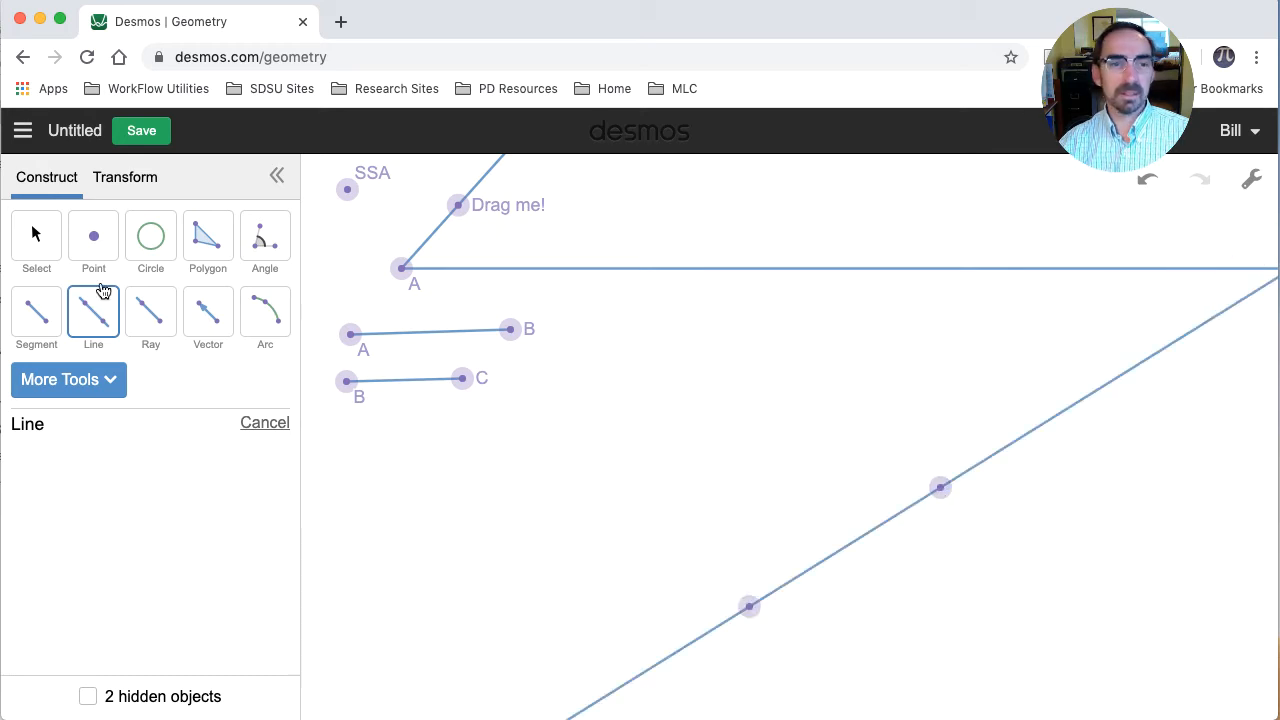
Hide the two points that define the upward-slanting line below the segments.
{"action": "left_click", "coordinate": [45, 238]}
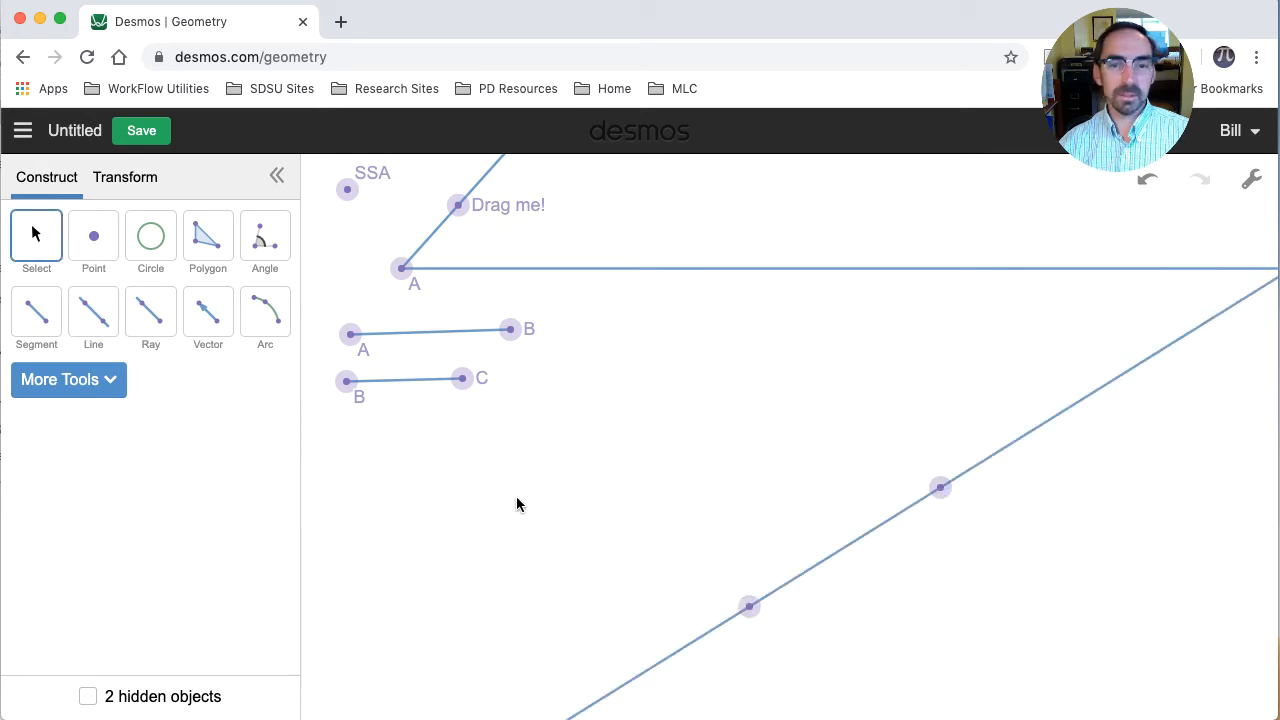
{"action": "left_click", "coordinate": [750, 608]}
{"action": "left_click", "coordinate": [939, 490]}
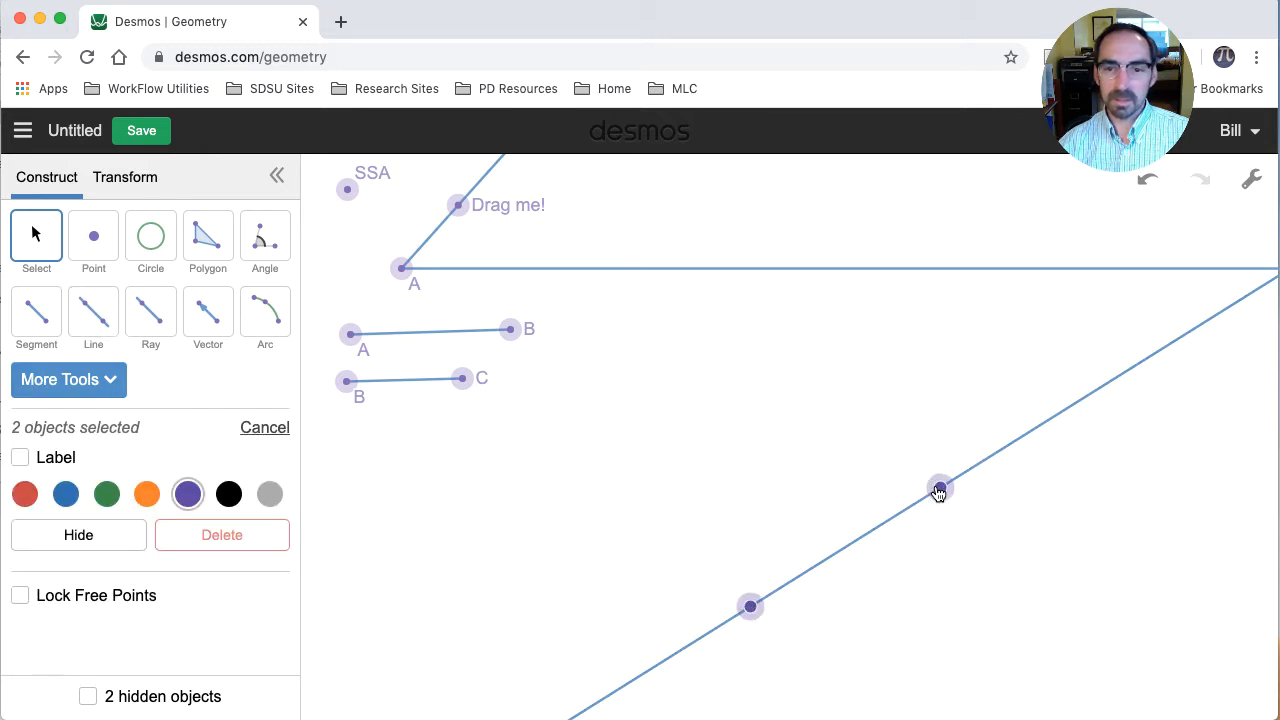
{"action": "left_click", "coordinate": [103, 532]}
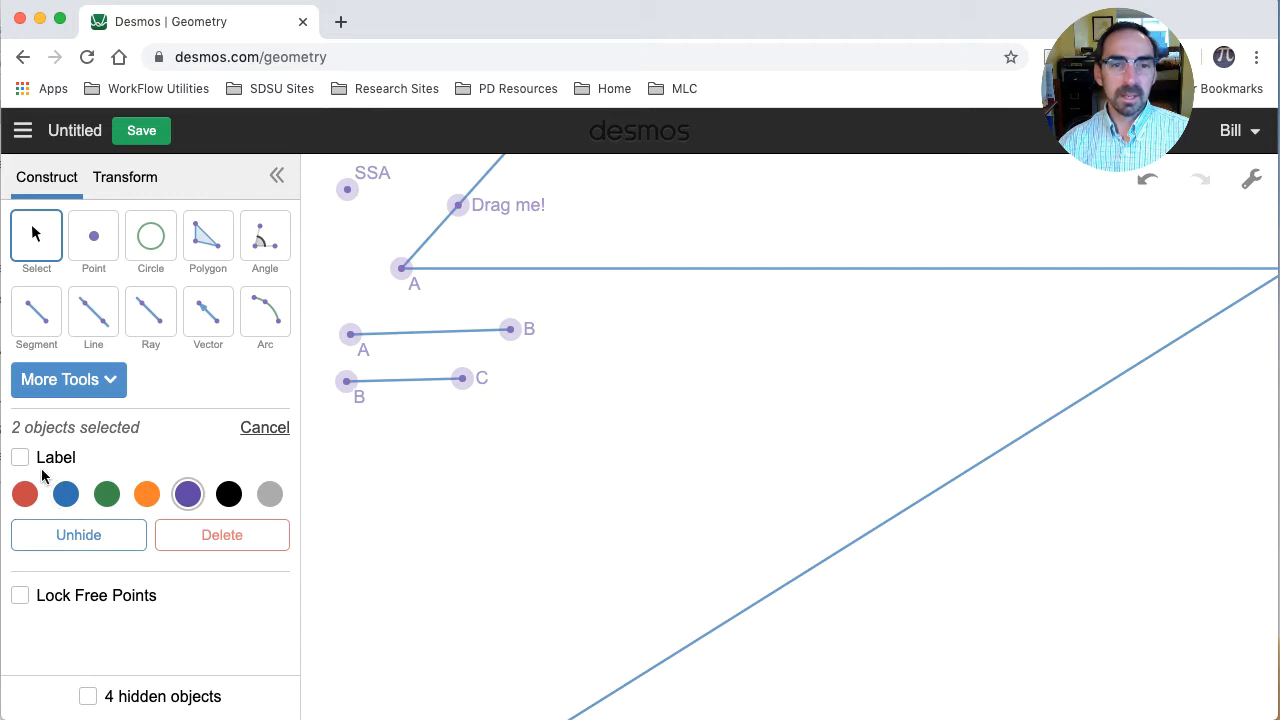
Place a new point on the slanted line near where its lower defining point was, as the vertex of the copied angle.
{"action": "left_click", "coordinate": [91, 238]}
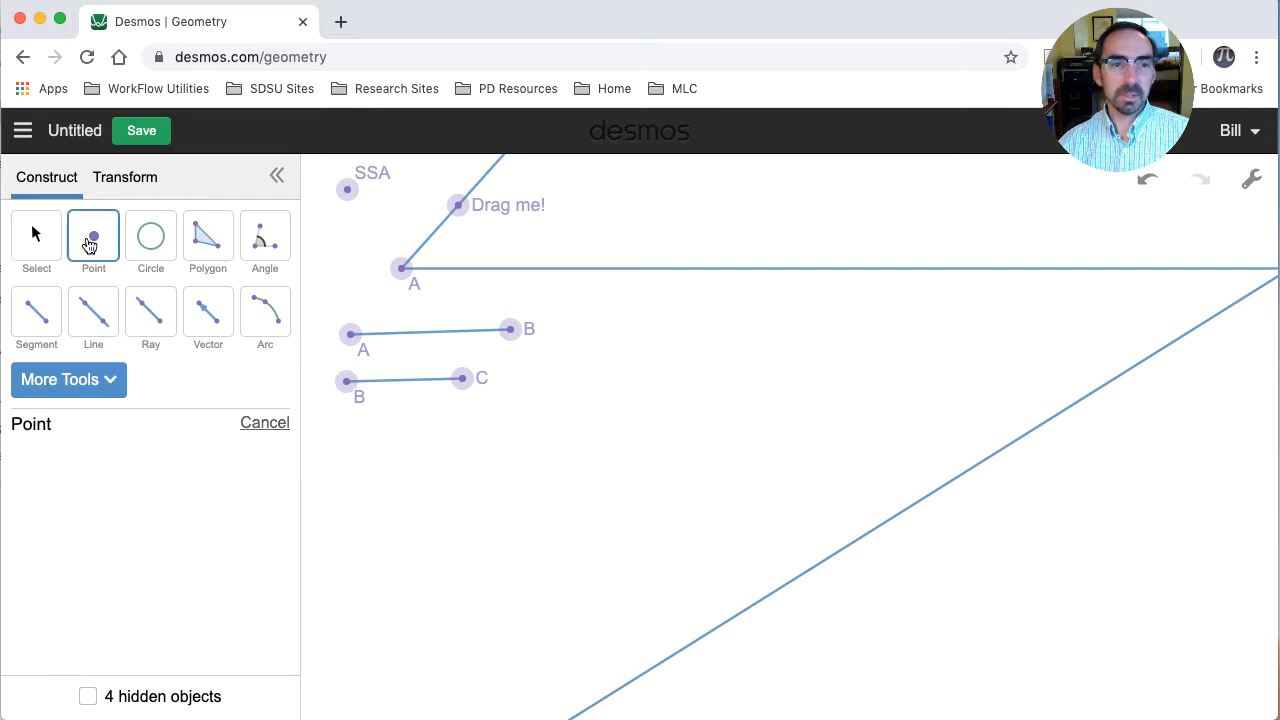
{"action": "left_click", "coordinate": [767, 597]}
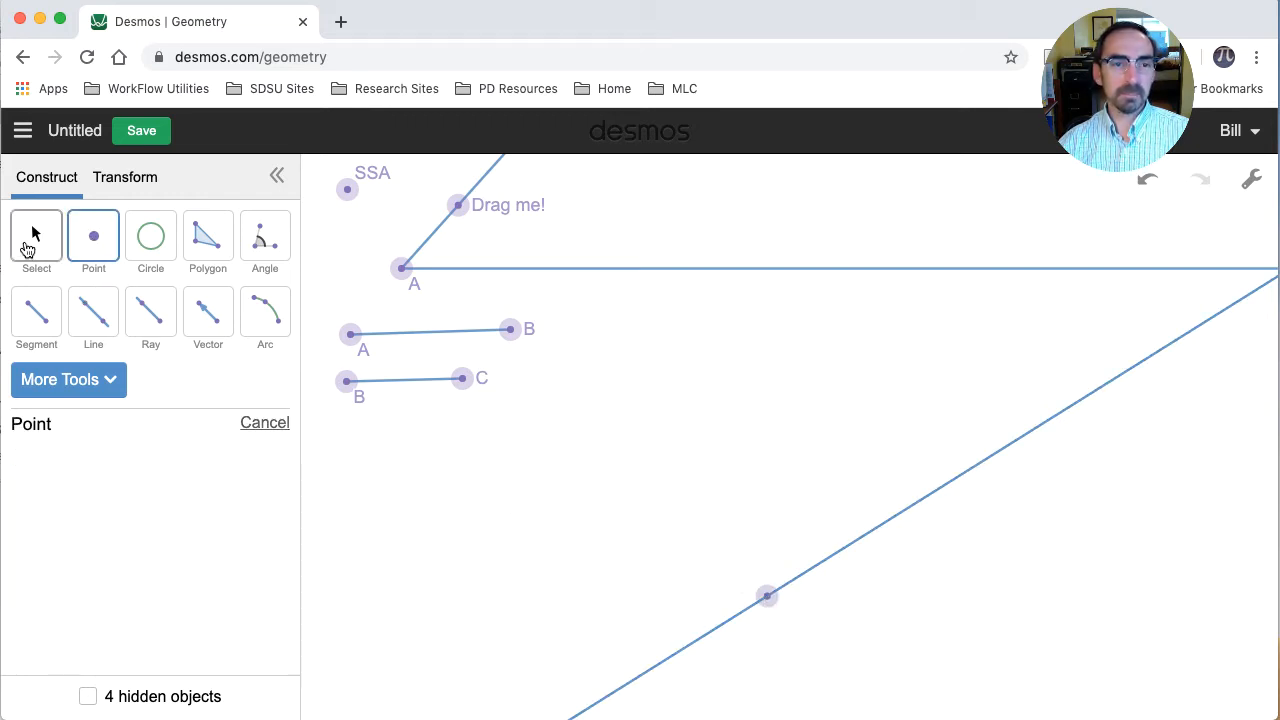
{"action": "left_click", "coordinate": [31, 242]}
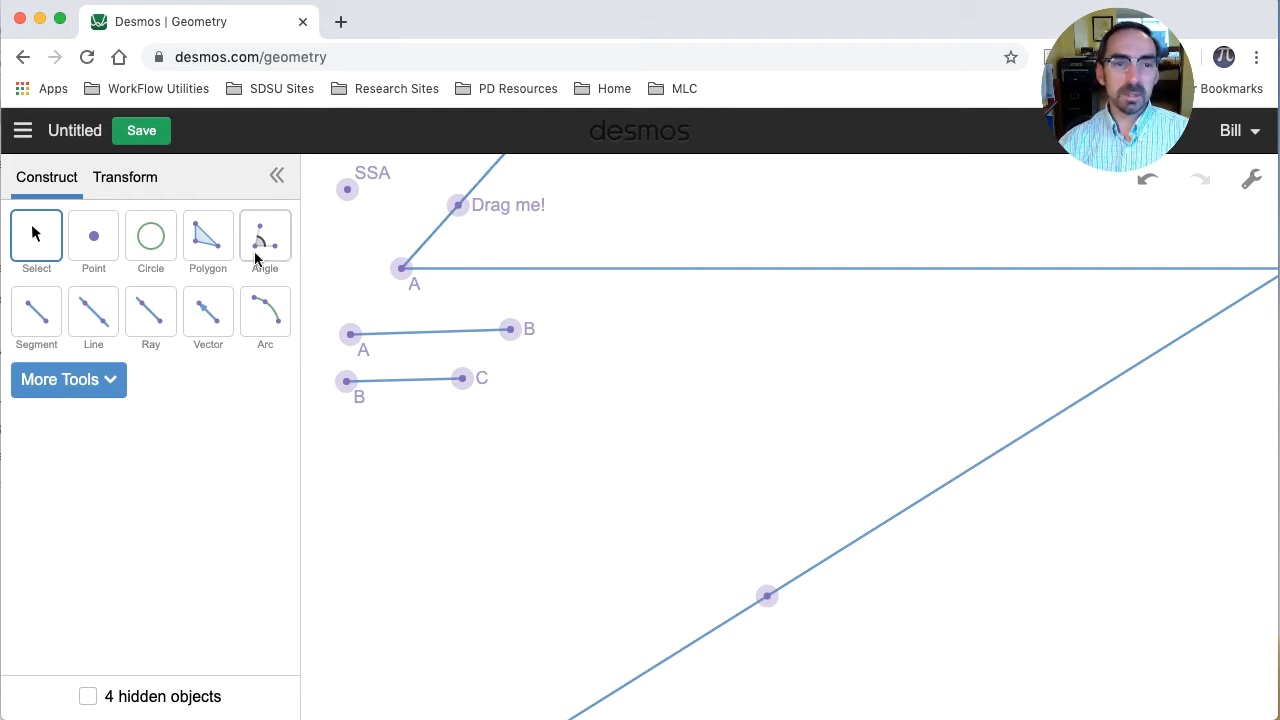
Draw a small circle centred at the angle's vertex A, passing through a new point on the horizontal ray.
{"action": "left_click", "coordinate": [151, 240]}
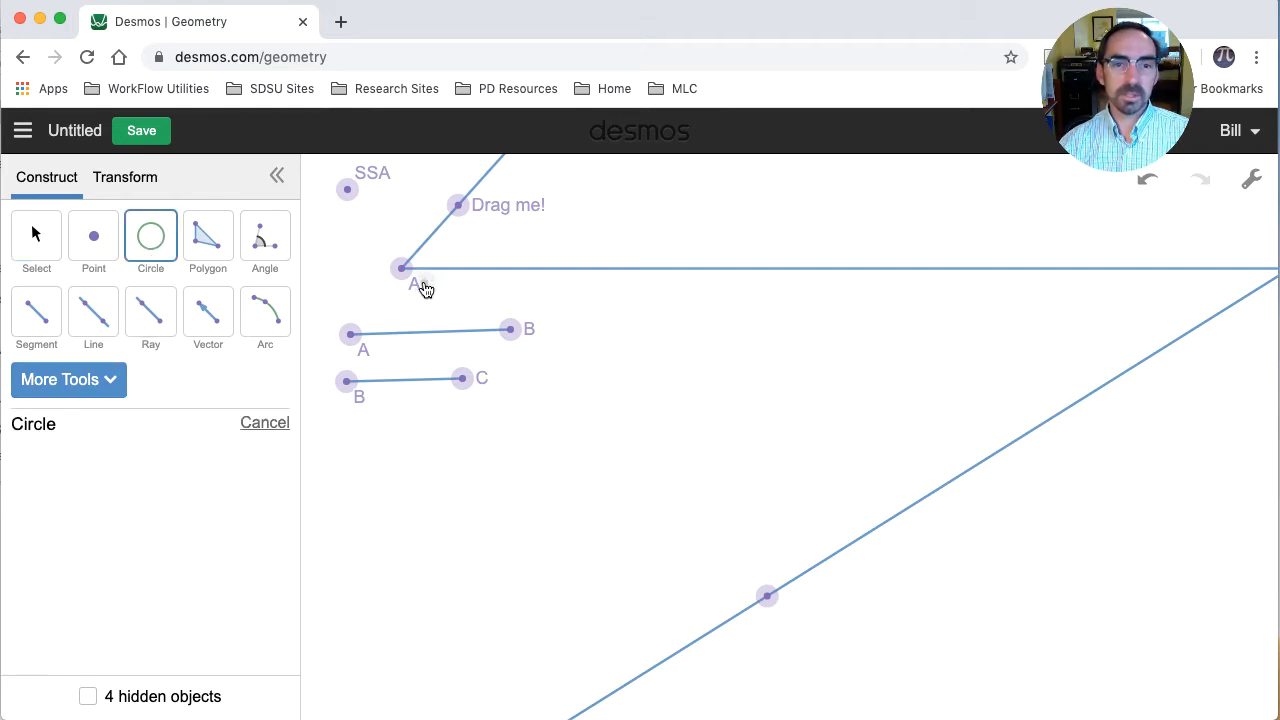
{"action": "left_click", "coordinate": [403, 270]}
{"action": "left_click", "coordinate": [457, 268]}
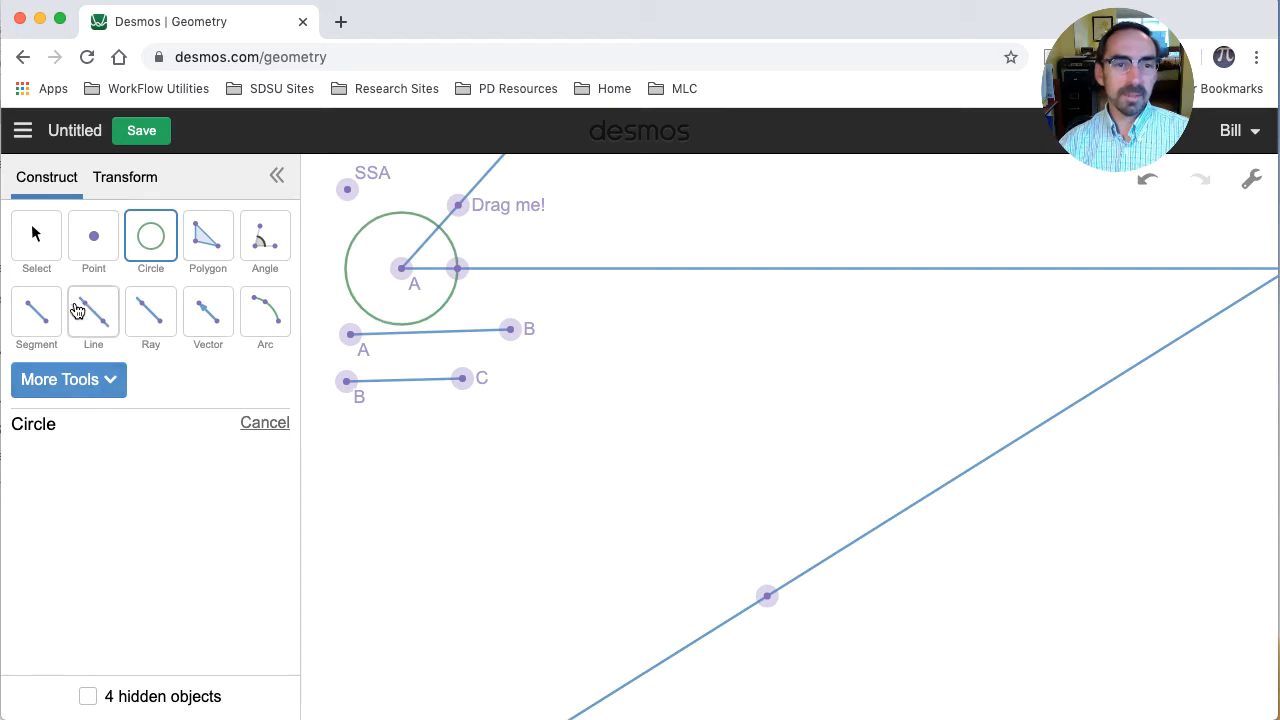
Join vertex A to the circle's point on the horizontal ray, and use that segment as compass radius around the slanted line's point.
{"action": "left_click", "coordinate": [36, 315]}
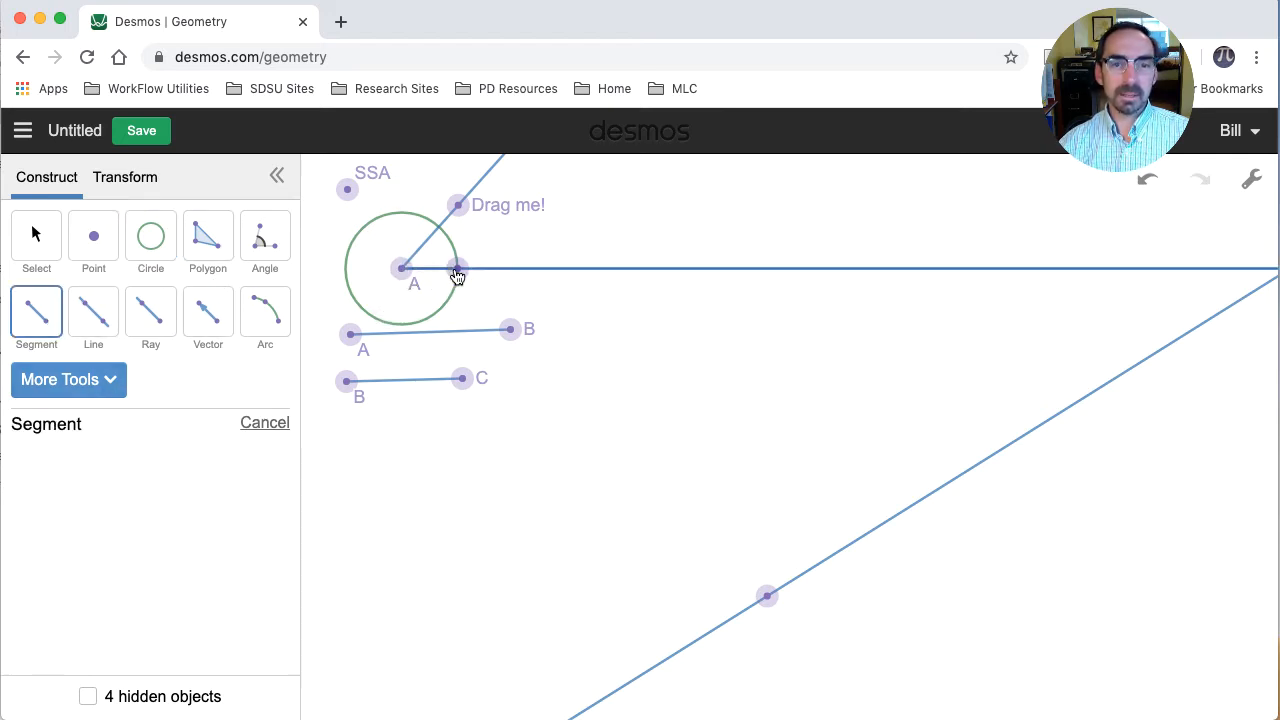
{"action": "left_click", "coordinate": [73, 392]}
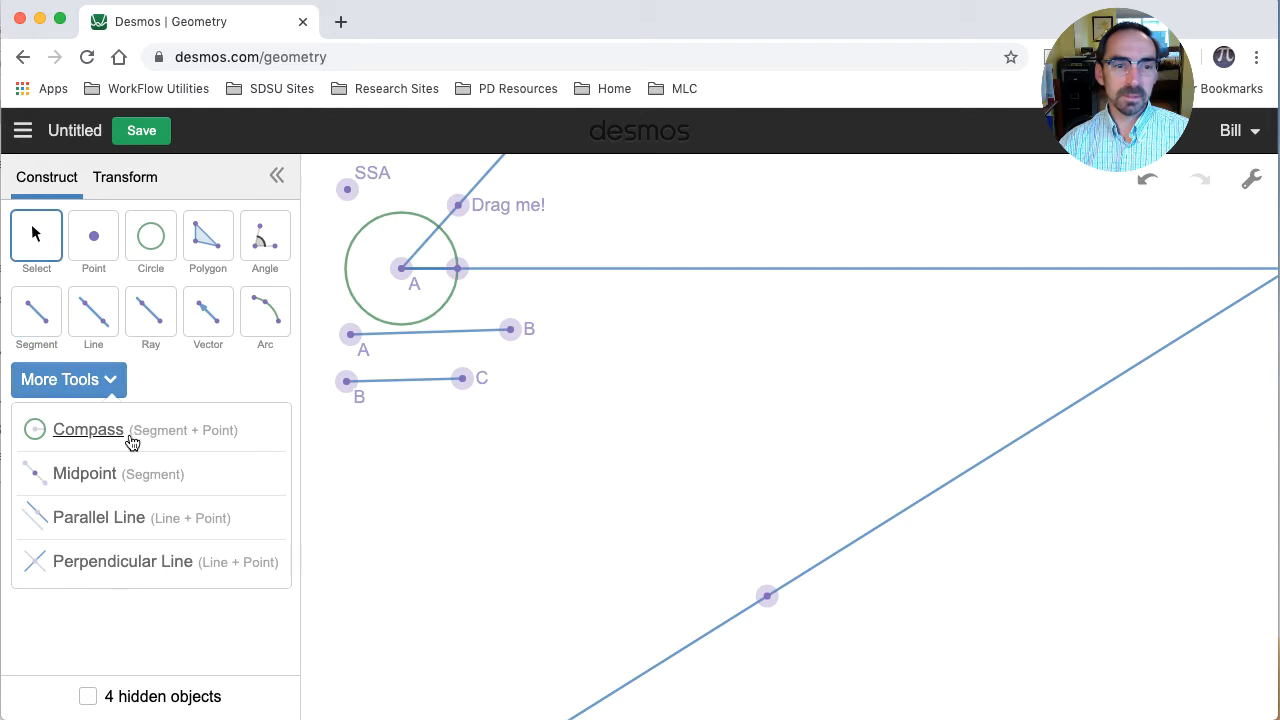
{"action": "left_click", "coordinate": [131, 441]}
{"action": "left_click", "coordinate": [427, 272]}
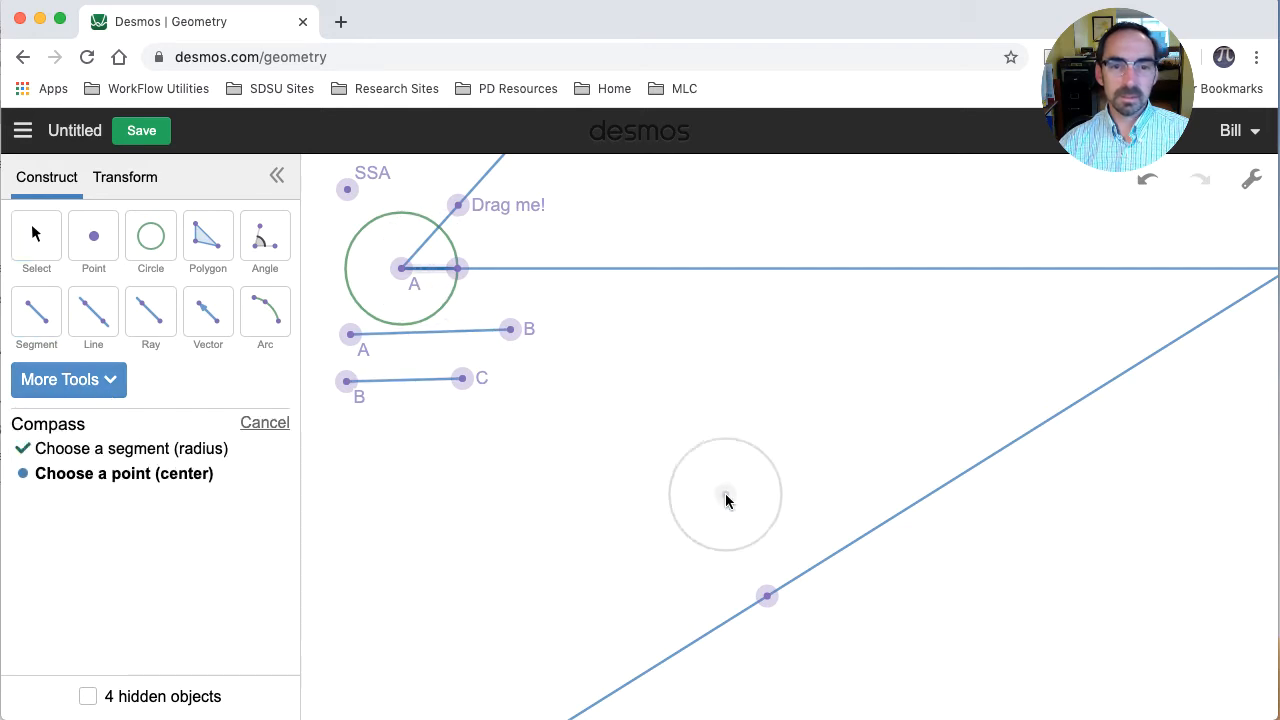
{"action": "left_click", "coordinate": [768, 598]}
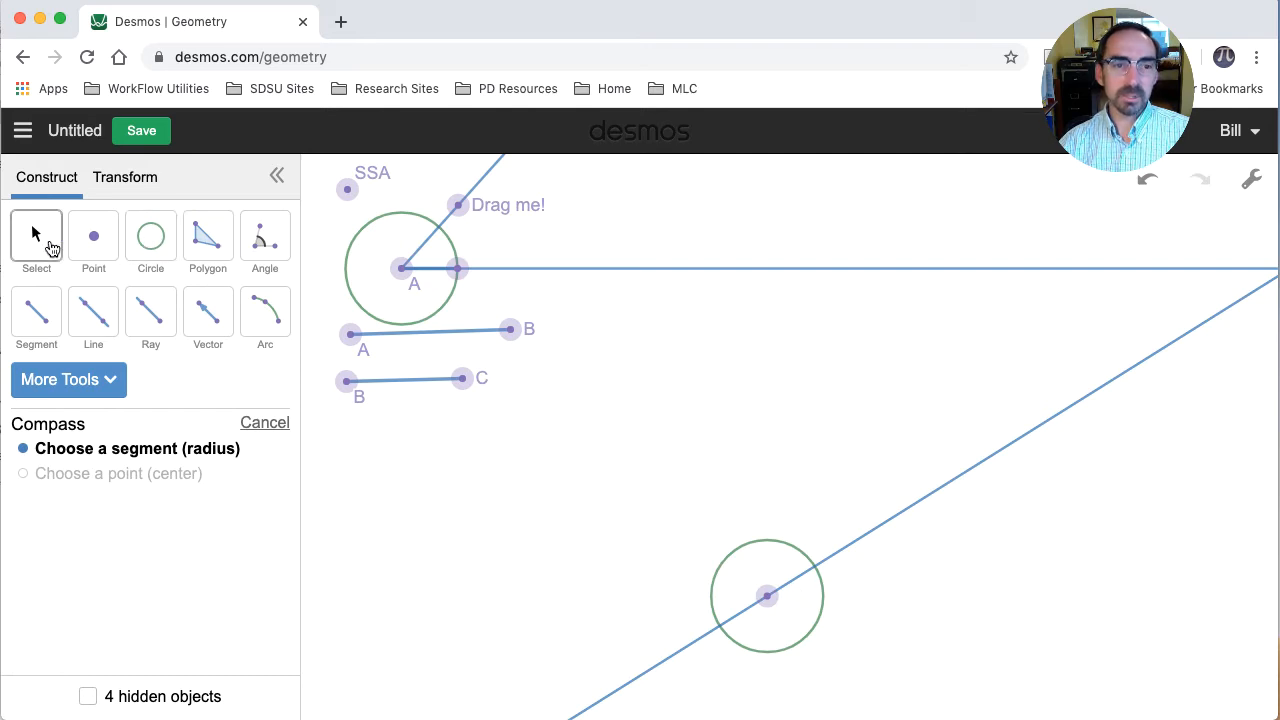
{"action": "left_click", "coordinate": [57, 246]}
Mark where the circle around A crosses the slanted ray and join that point to the circle's point on the horizontal ray.
{"action": "left_click", "coordinate": [100, 245]}
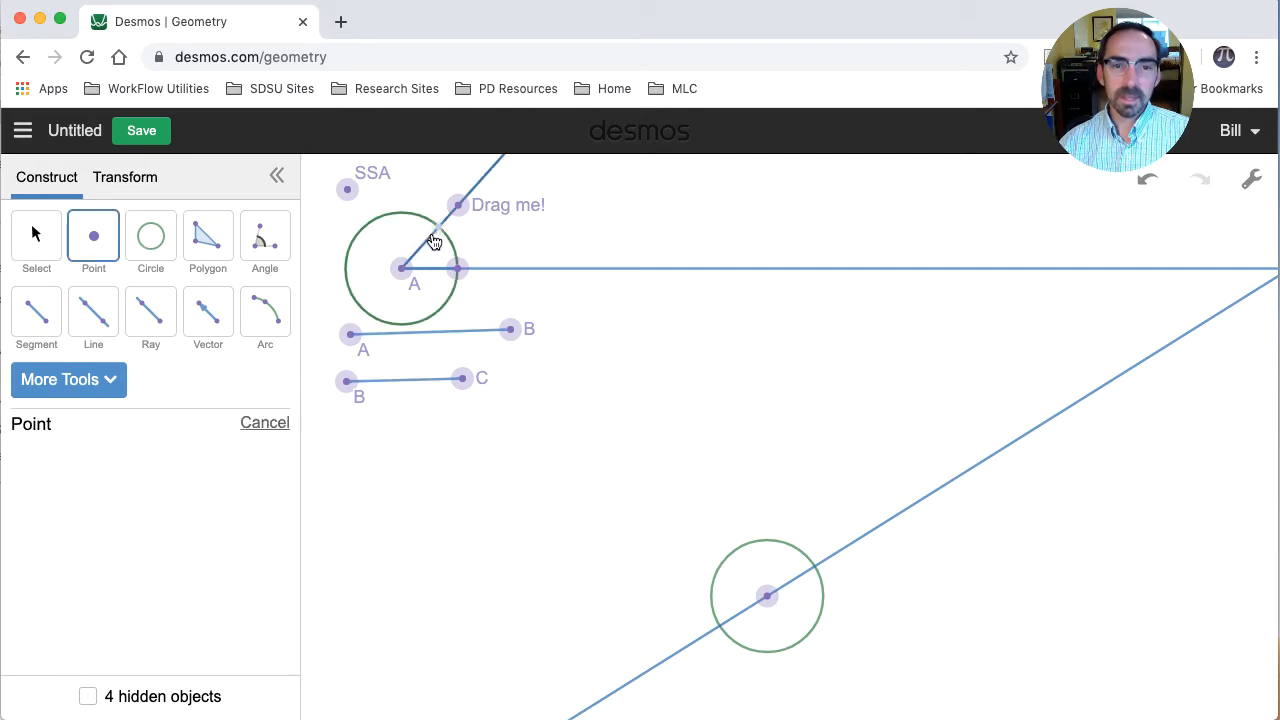
{"action": "left_click", "coordinate": [439, 229]}
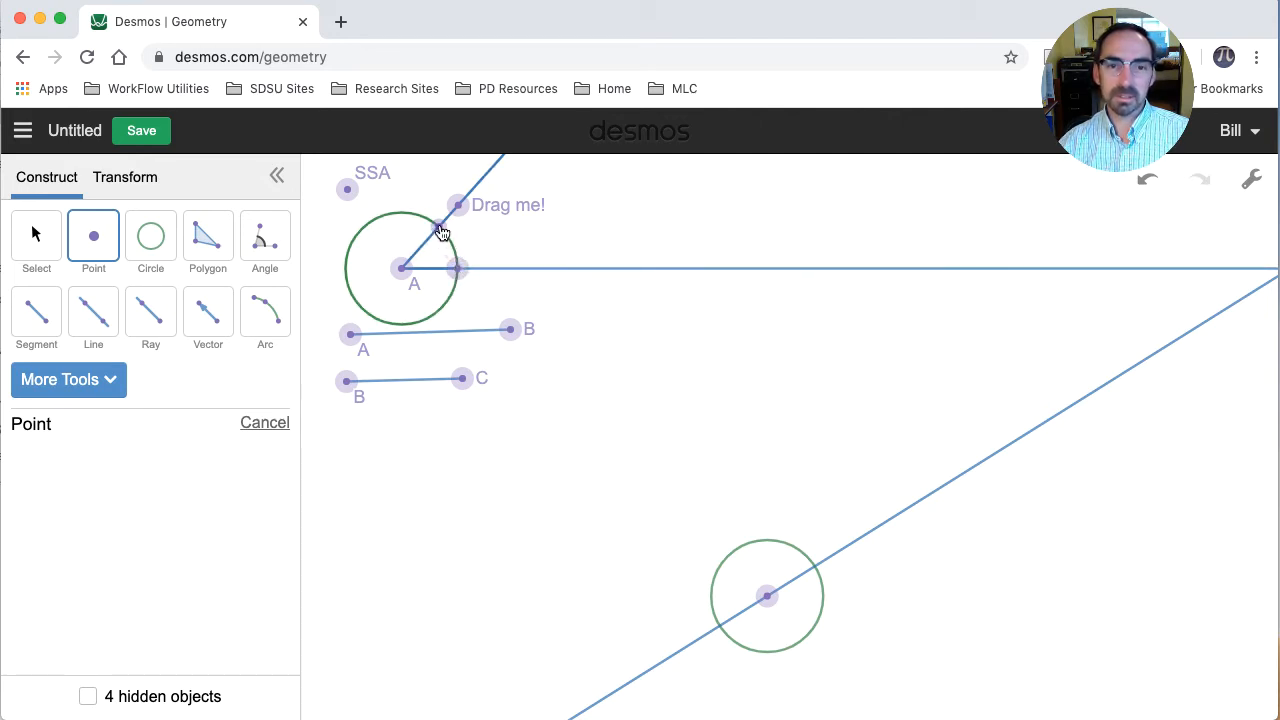
{"action": "left_click", "coordinate": [58, 326]}
{"action": "left_click", "coordinate": [439, 227]}
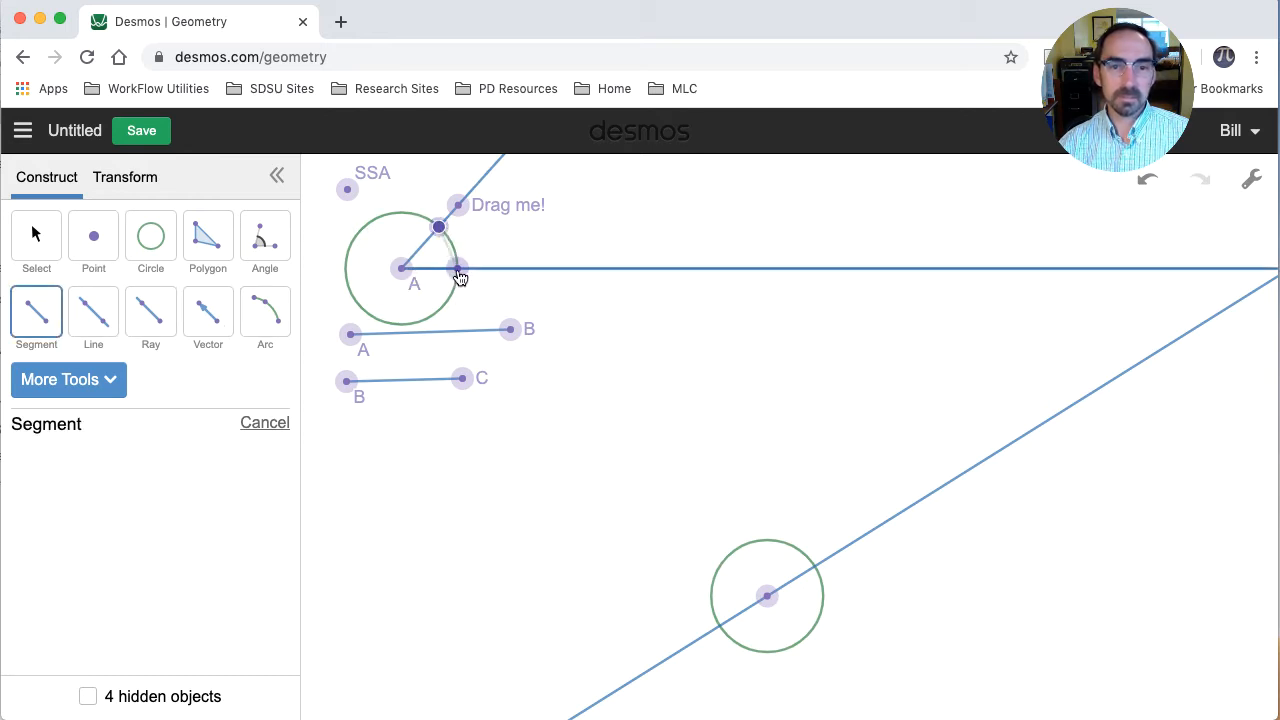
{"action": "left_click", "coordinate": [457, 268]}
Draw a compass circle with the chord as radius where the copied circle meets the line's upper part, and mark the circles' upper intersection.
{"action": "left_click", "coordinate": [48, 395]}
{"action": "left_click", "coordinate": [135, 432]}
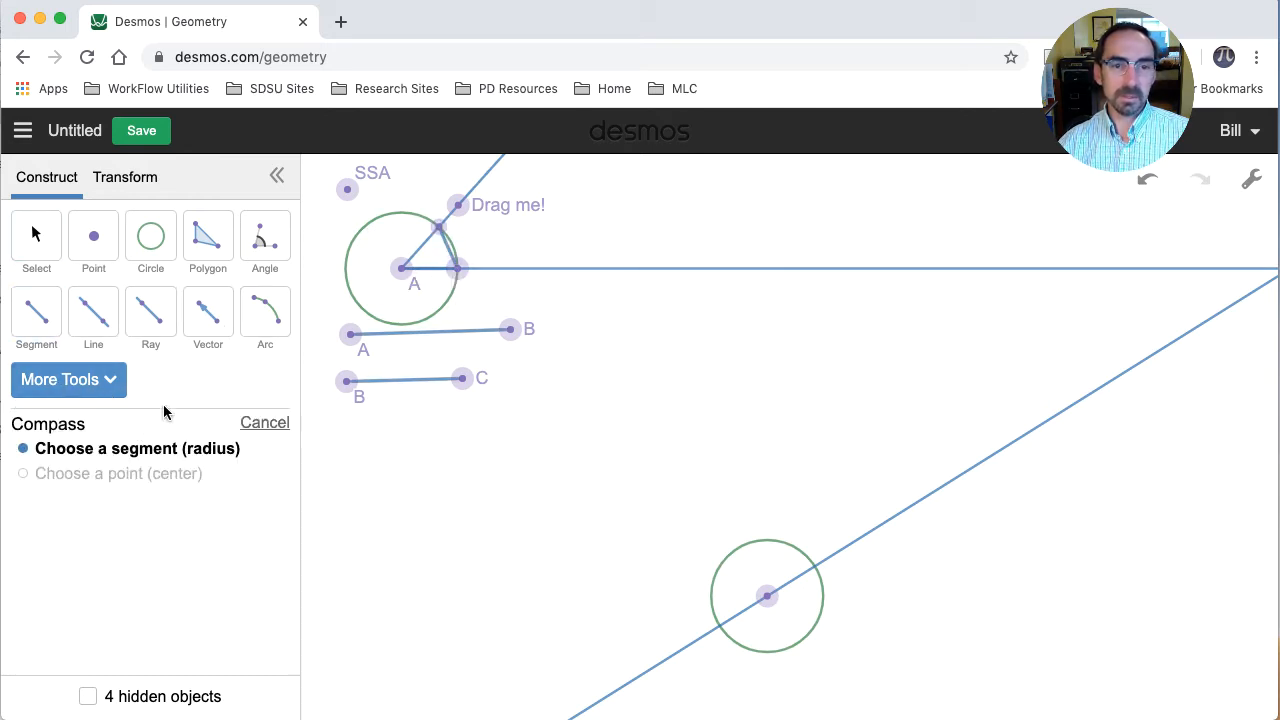
{"action": "left_click", "coordinate": [448, 250]}
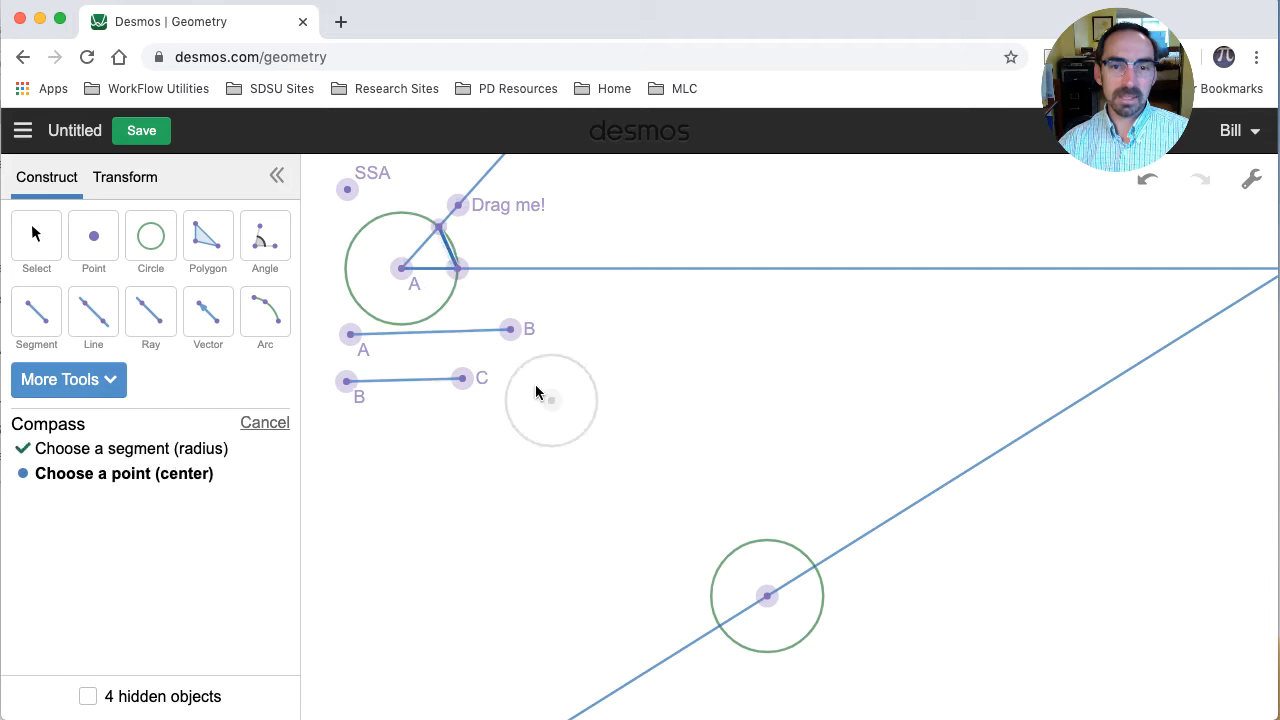
{"action": "left_click", "coordinate": [814, 567]}
{"action": "left_click", "coordinate": [94, 240]}
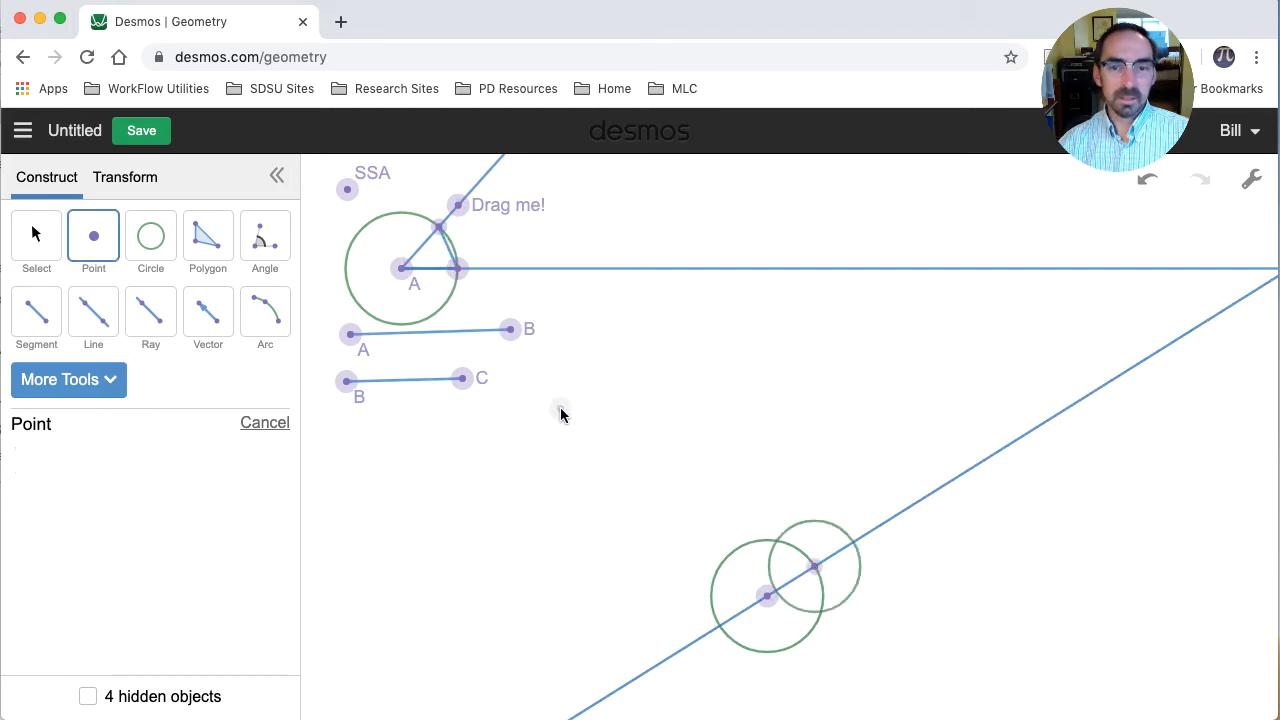
{"action": "left_click", "coordinate": [776, 540]}
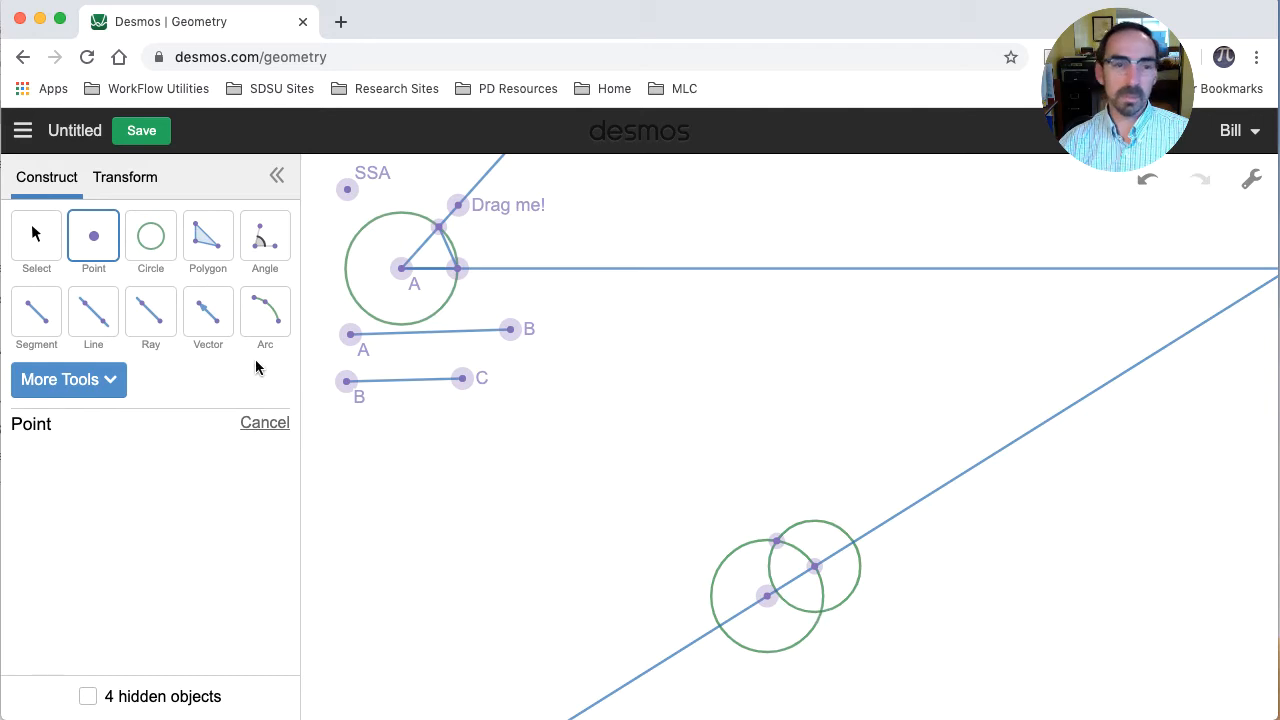
Draw two rays from the copied angle's vertex, one through the circles' intersection and one through the smaller circle's centre.
{"action": "left_click", "coordinate": [149, 322]}
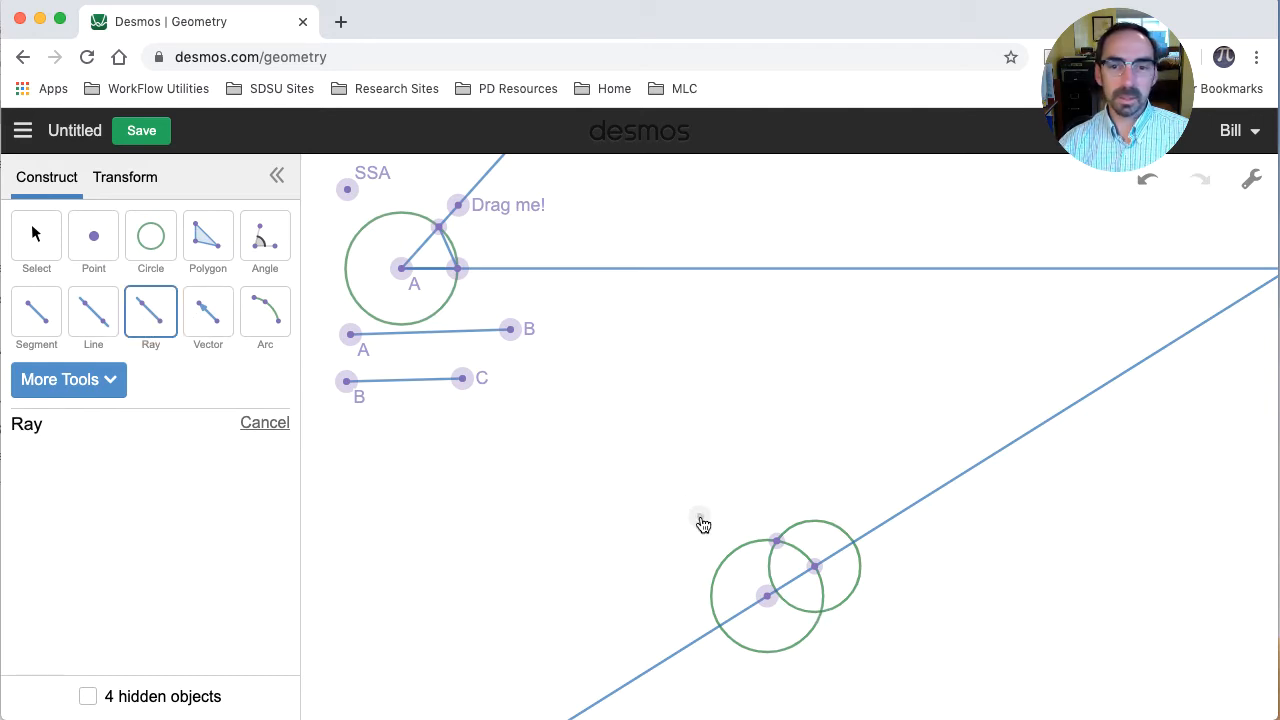
{"action": "left_click", "coordinate": [774, 598]}
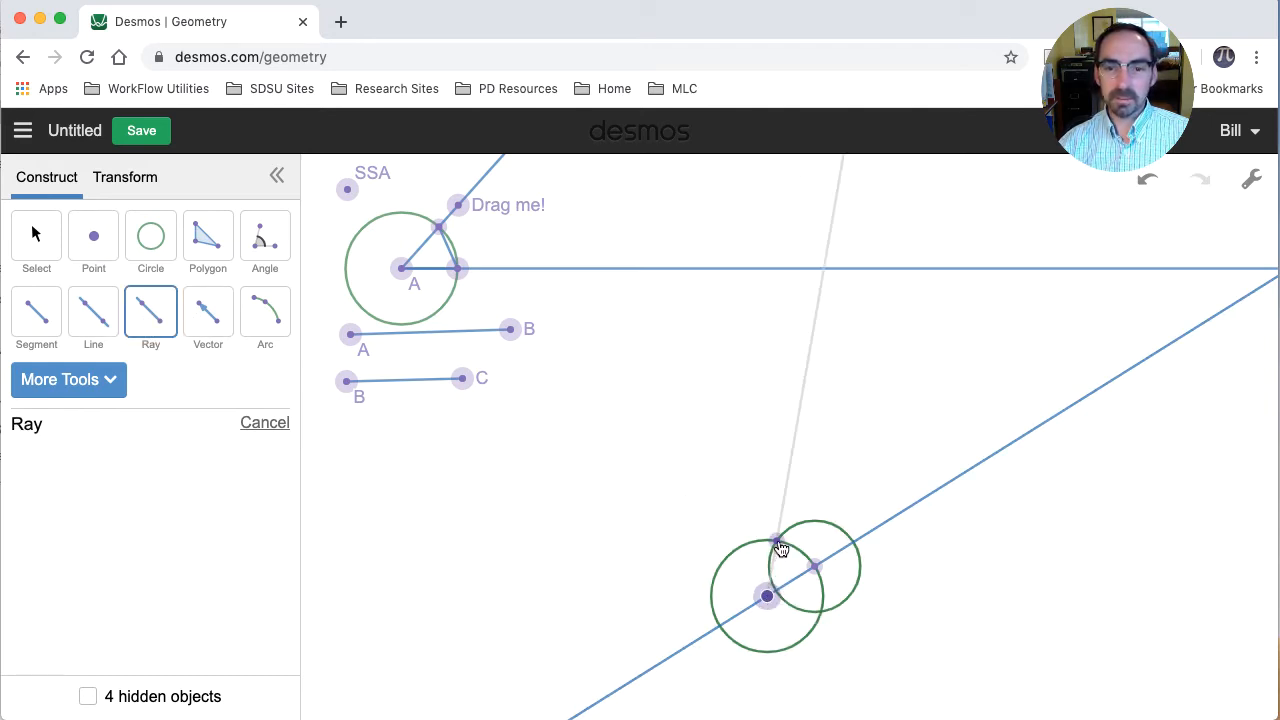
{"action": "left_click", "coordinate": [779, 545]}
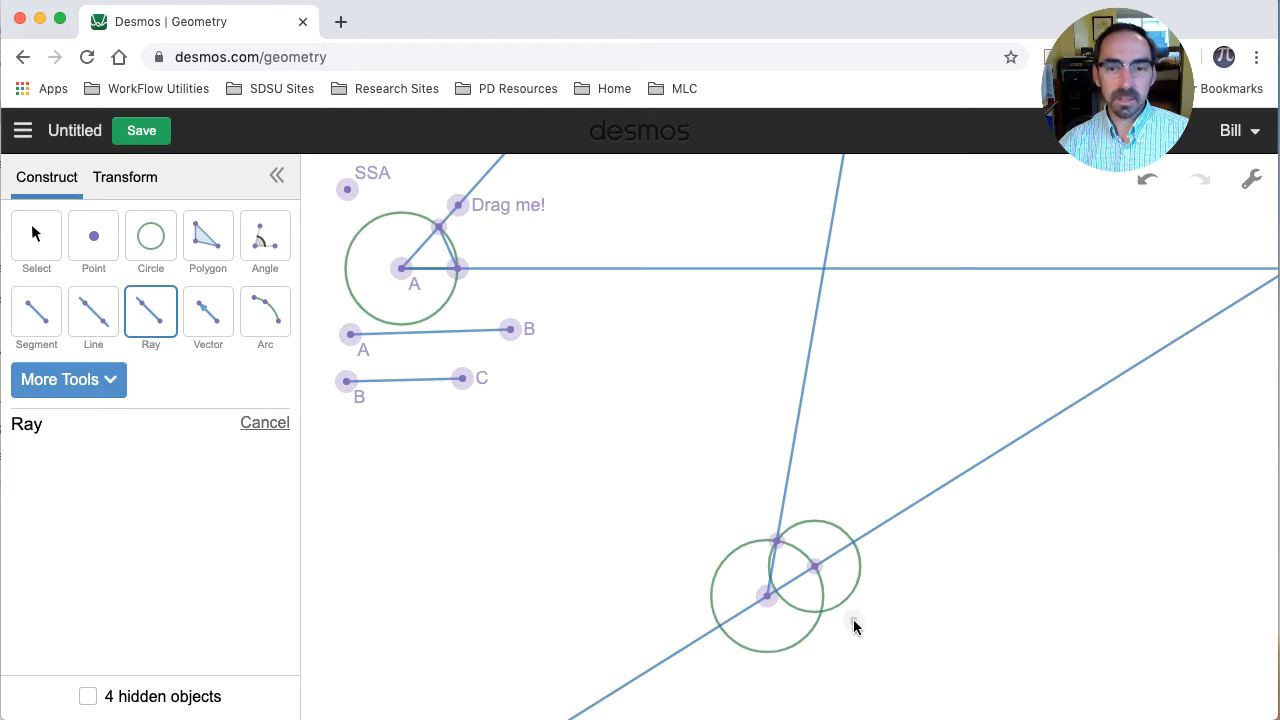
{"action": "left_click", "coordinate": [767, 596]}
{"action": "left_click", "coordinate": [817, 576]}
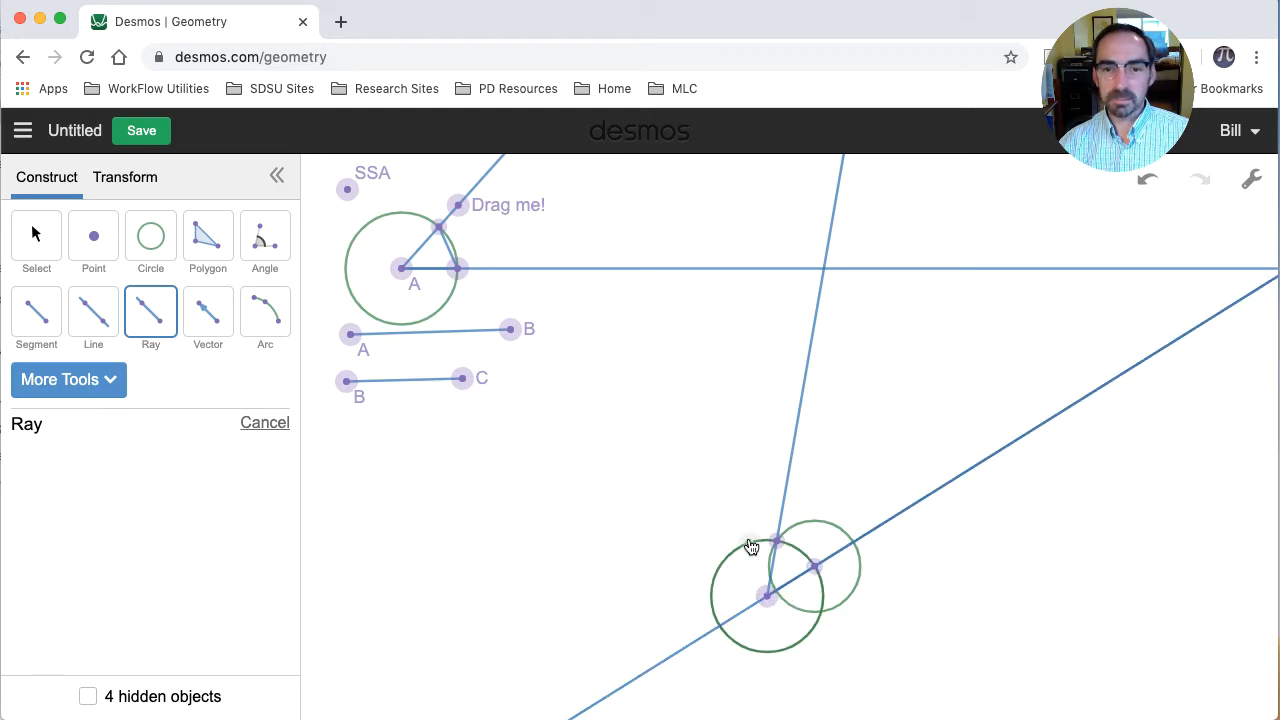
Hide the two overlapping construction circles around the copied angle.
{"action": "left_click", "coordinate": [36, 234]}
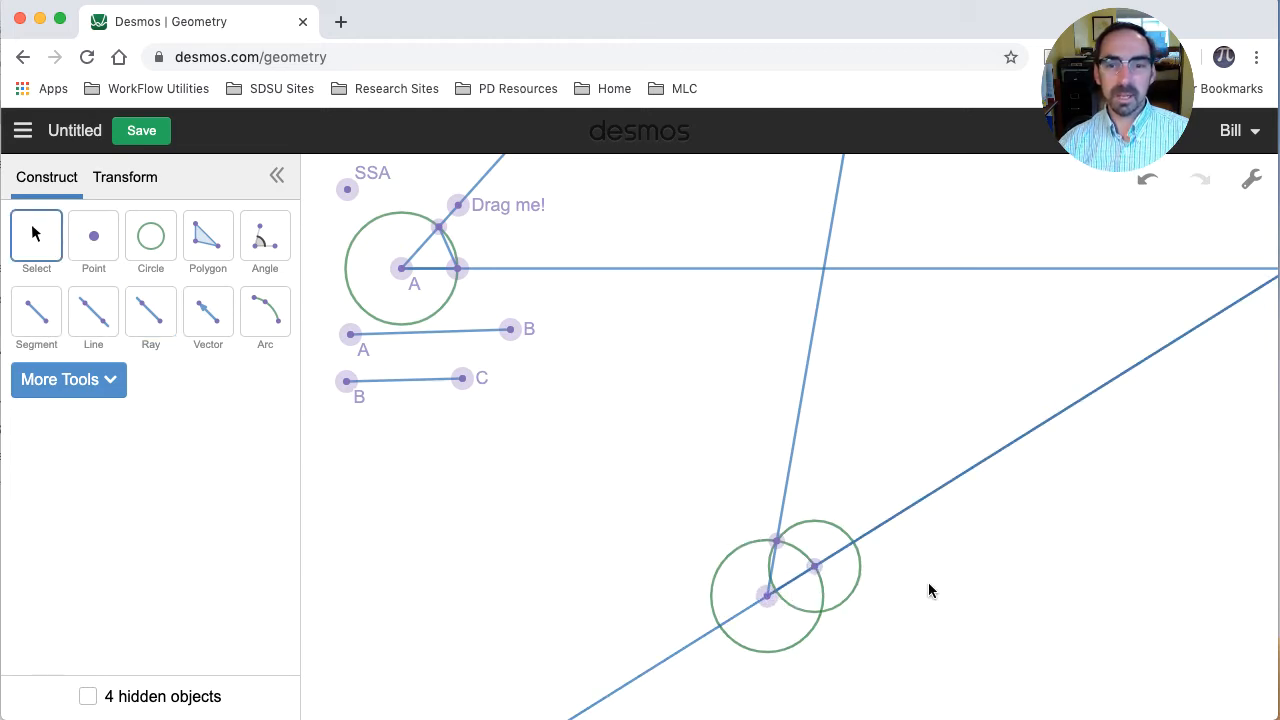
{"action": "left_click", "coordinate": [855, 589]}
{"action": "left_click_drag", "start_coordinate": [818, 580], "coordinate": [775, 547]}
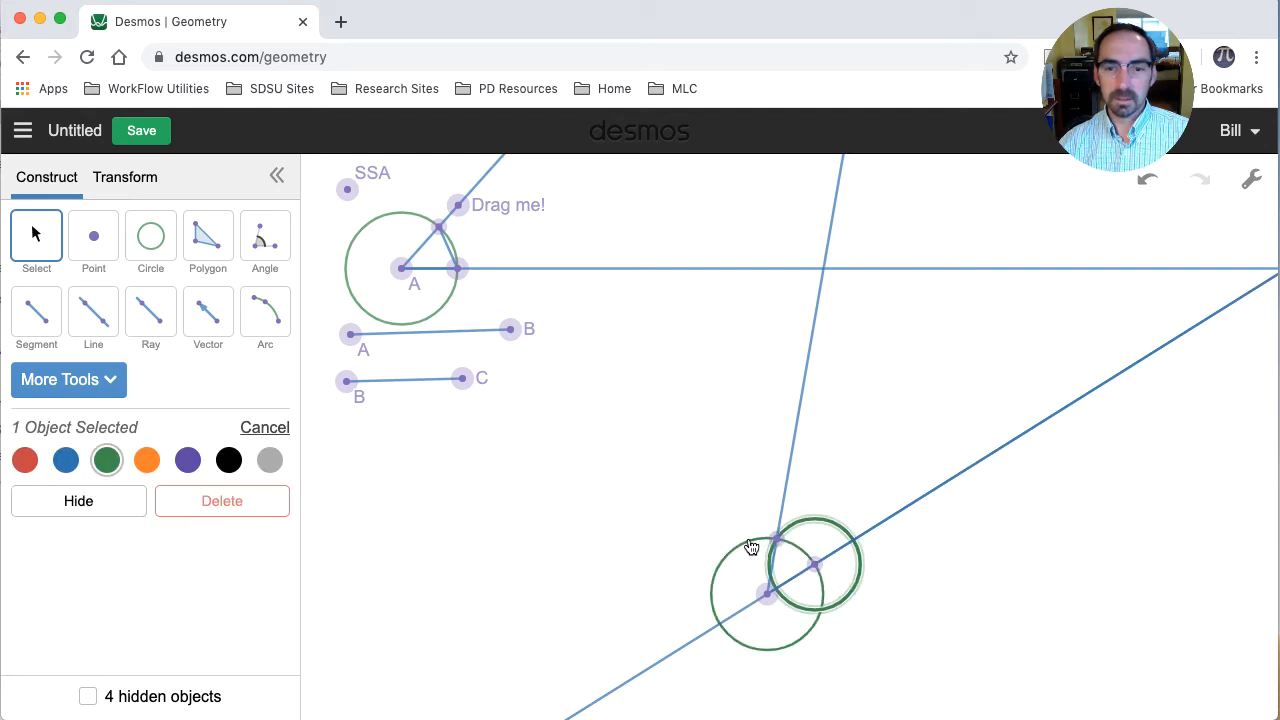
{"action": "left_click", "coordinate": [752, 547]}
{"action": "left_click", "coordinate": [106, 499]}
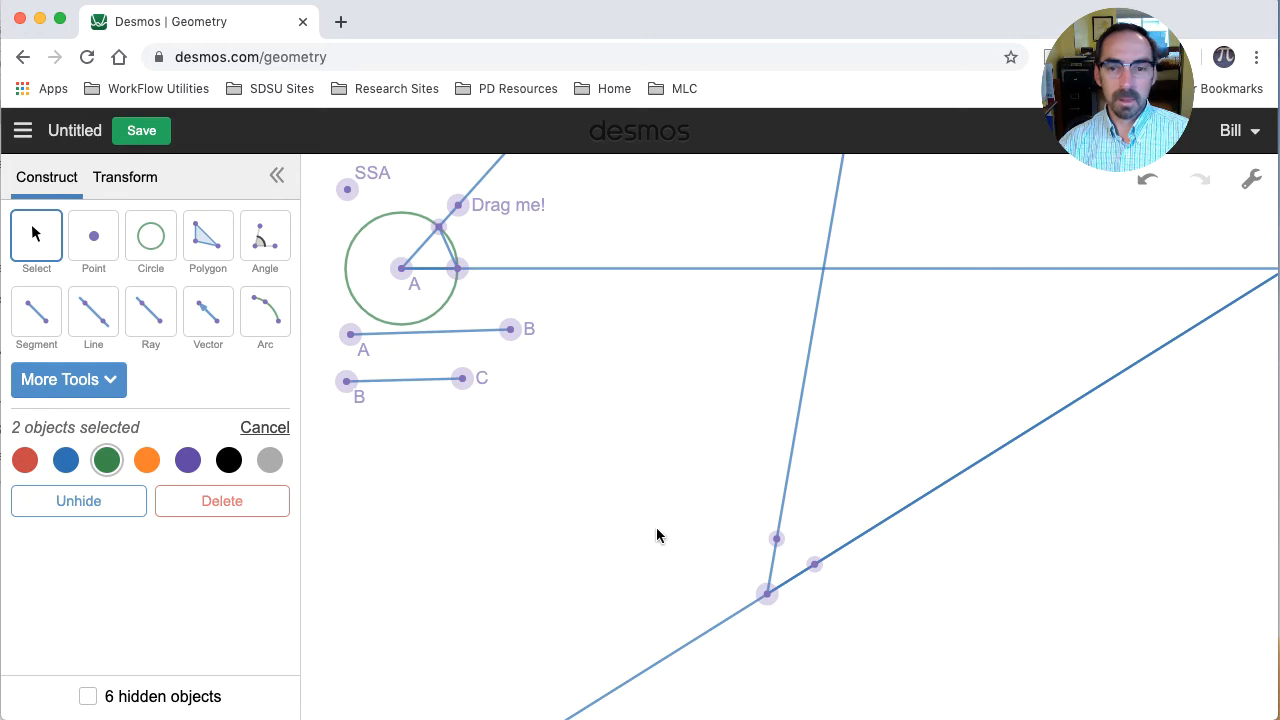
Hide the two construction points on the copied angle's rays, leaving its vertex shown.
{"action": "left_click", "coordinate": [775, 541]}
{"action": "left_click", "coordinate": [814, 564], "text": "shift"}
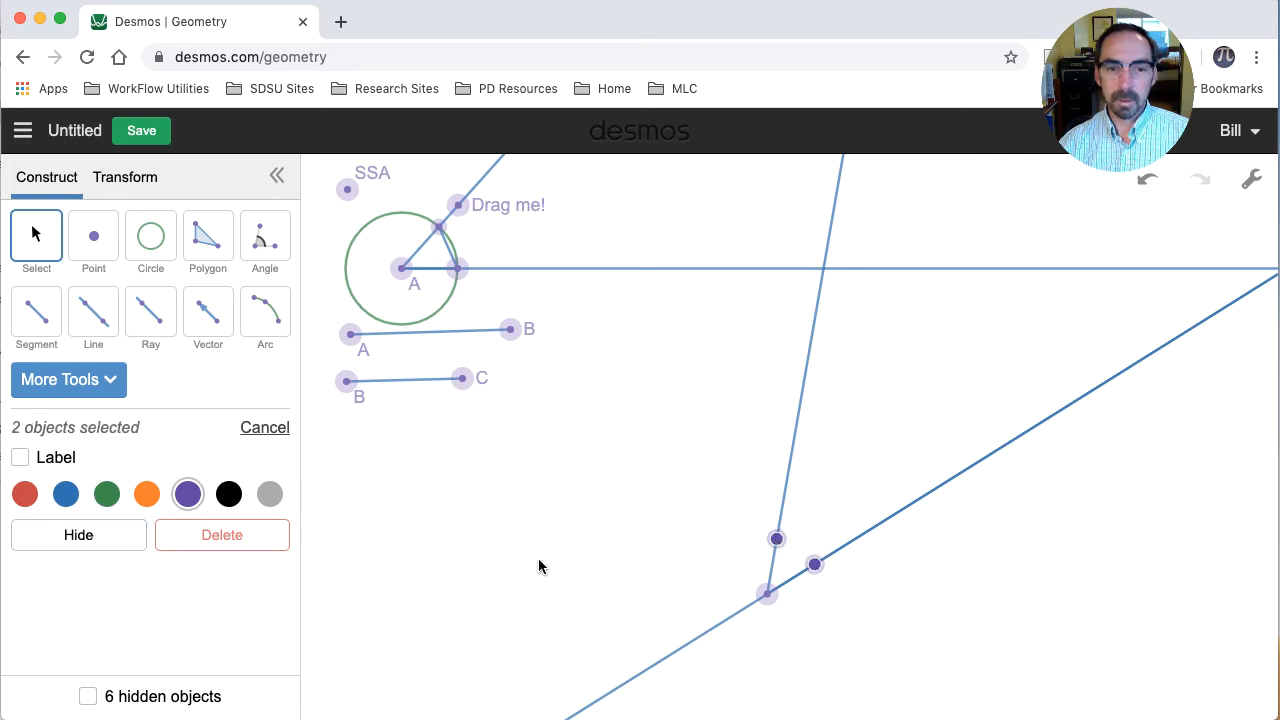
{"action": "left_click", "coordinate": [70, 540]}
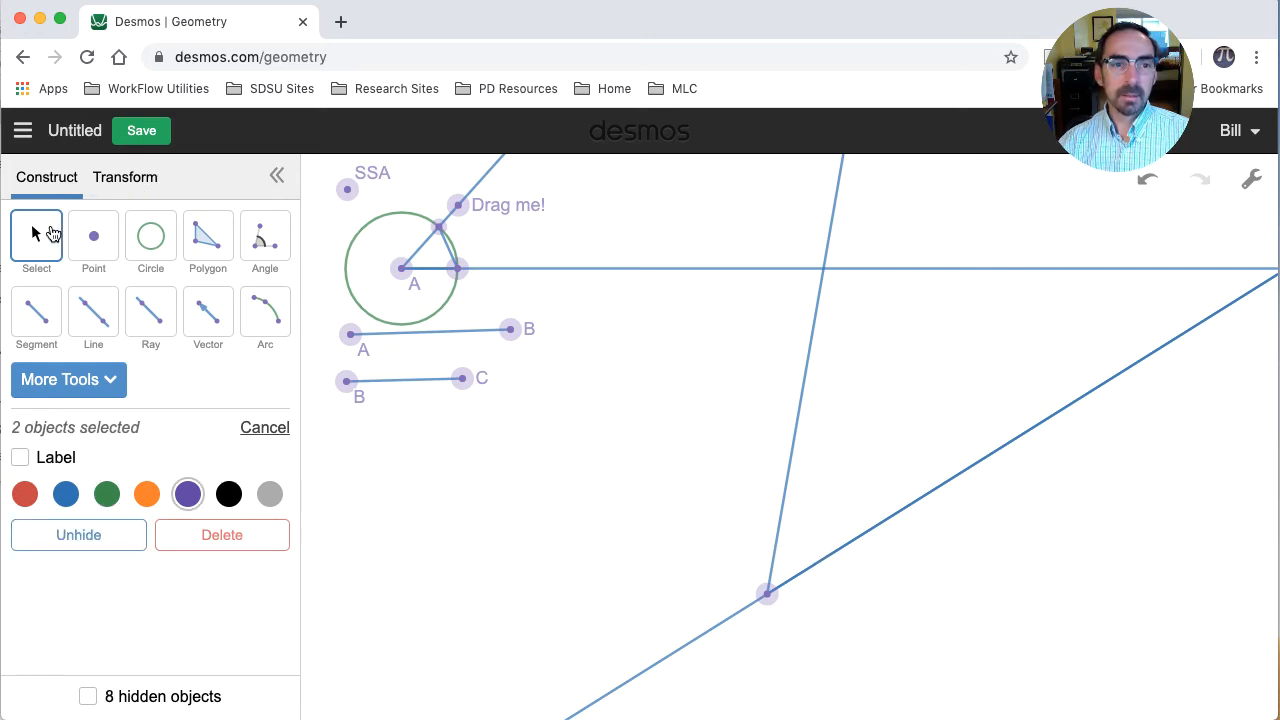
Hide the circle around vertex A together with the chord joining its two ray crossings.
{"action": "left_click", "coordinate": [448, 255]}
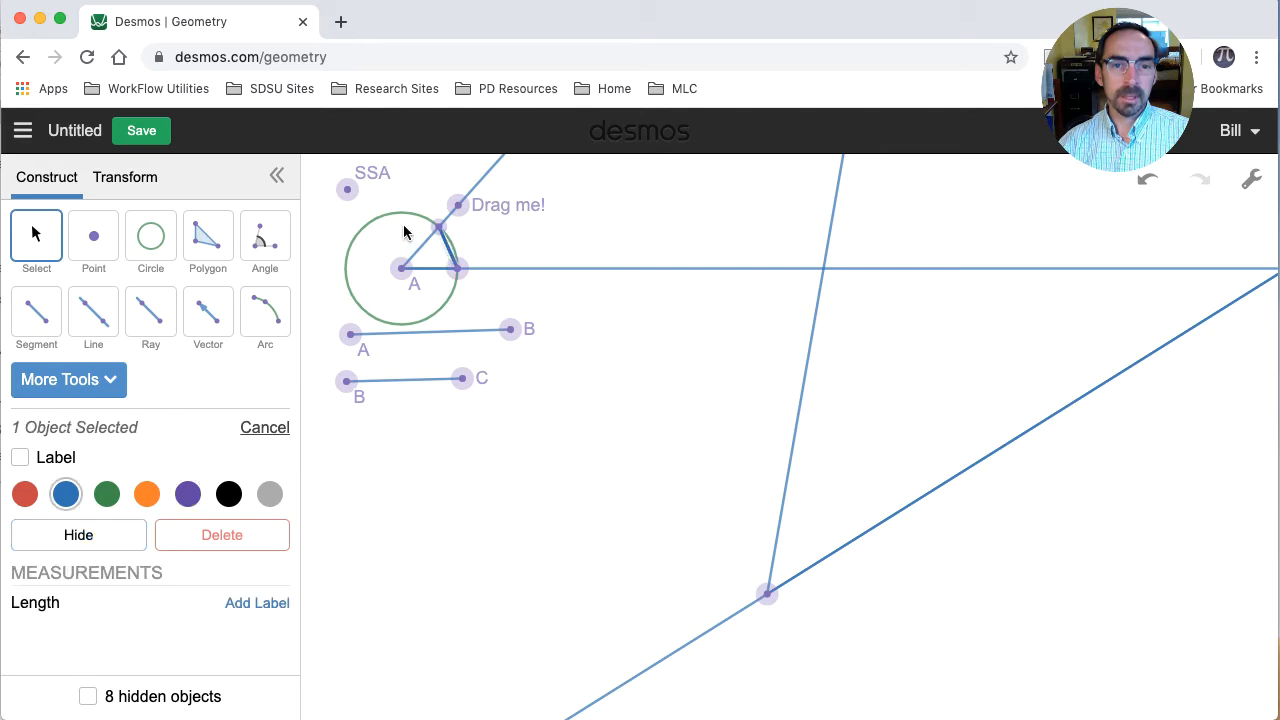
{"action": "left_click", "coordinate": [404, 215], "text": "shift"}
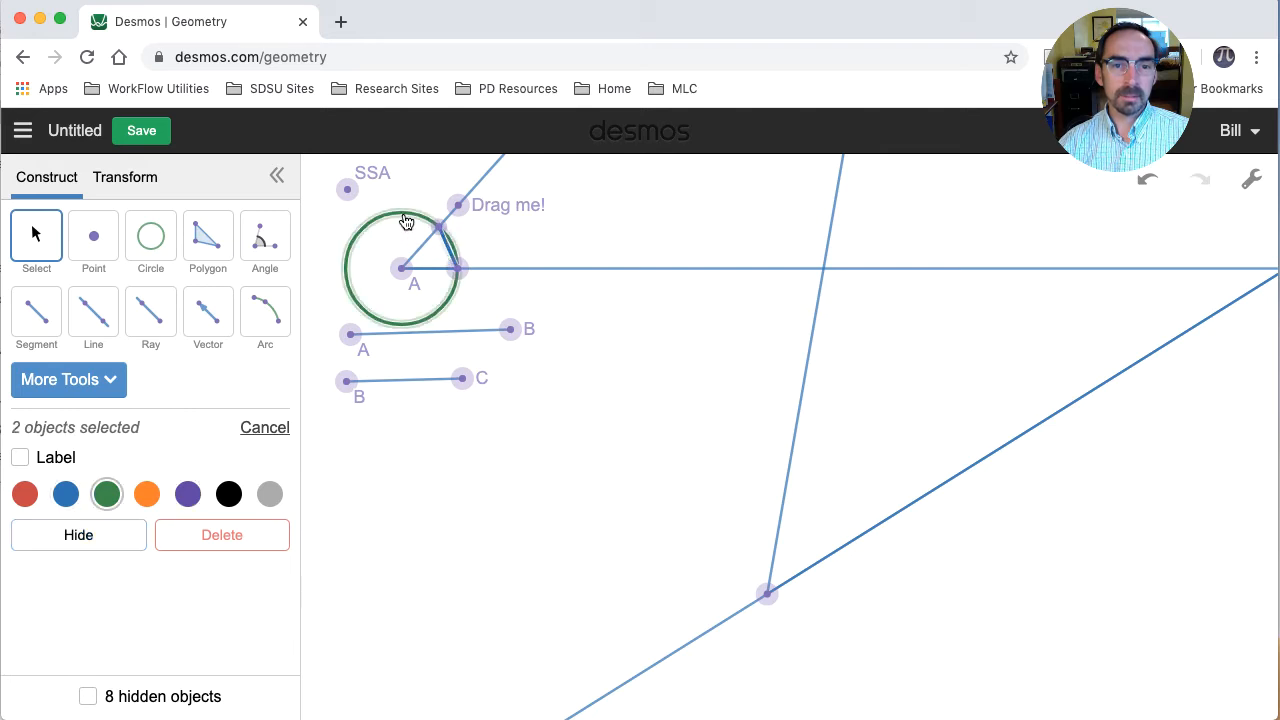
{"action": "left_click", "coordinate": [58, 540]}
Hide the two construction points on the original angle's horizontal and slanted rays, keeping the "Drag me!" point.
{"action": "left_click", "coordinate": [456, 268]}
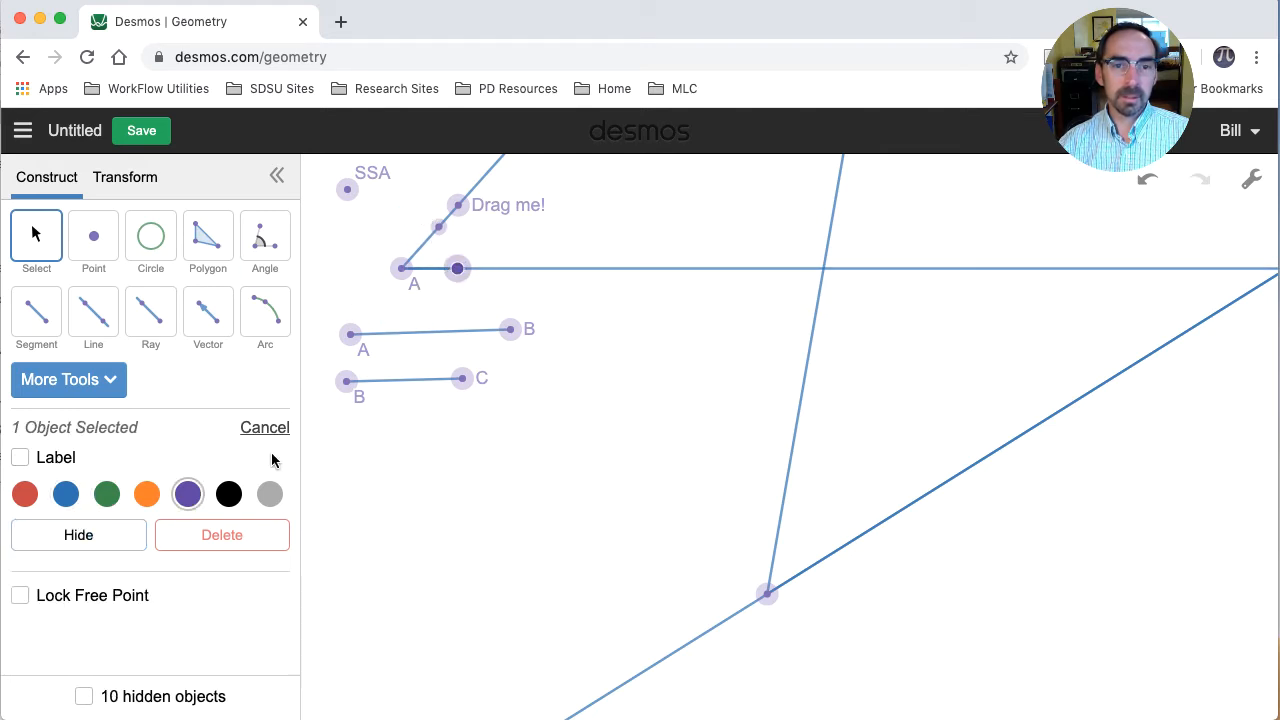
{"action": "left_click", "coordinate": [57, 535]}
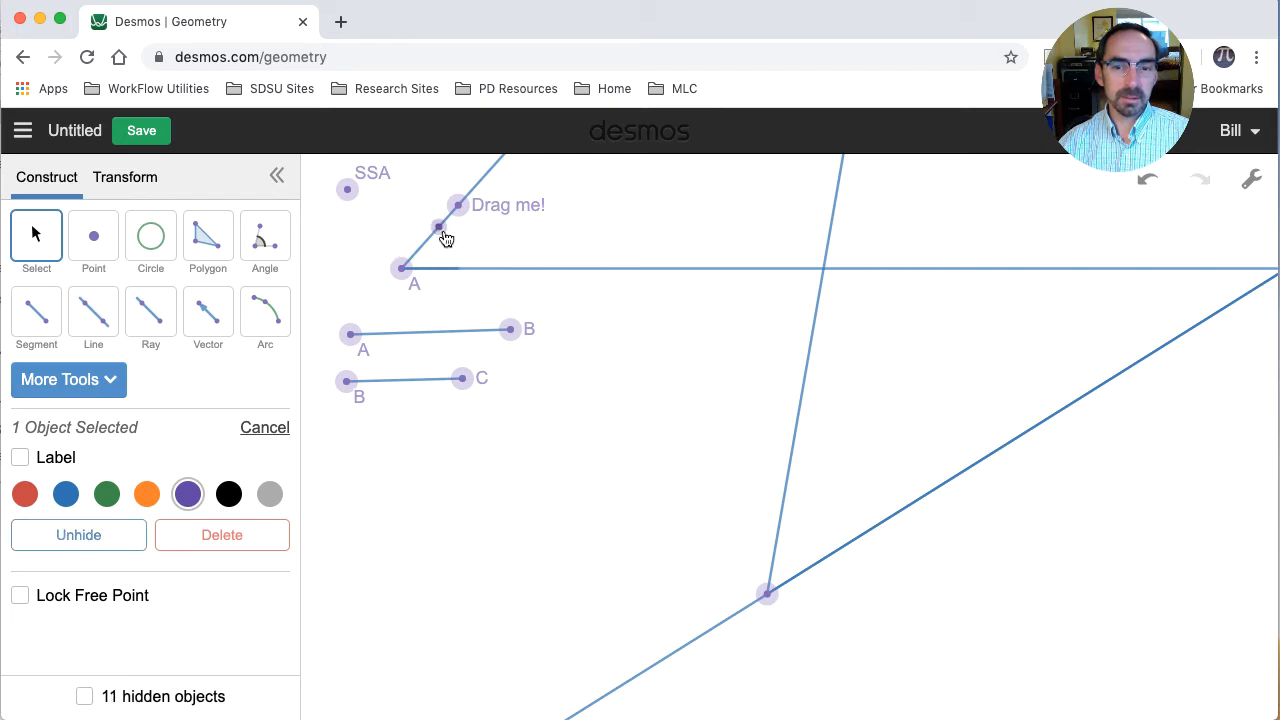
{"action": "left_click", "coordinate": [442, 230]}
{"action": "left_click", "coordinate": [85, 538]}
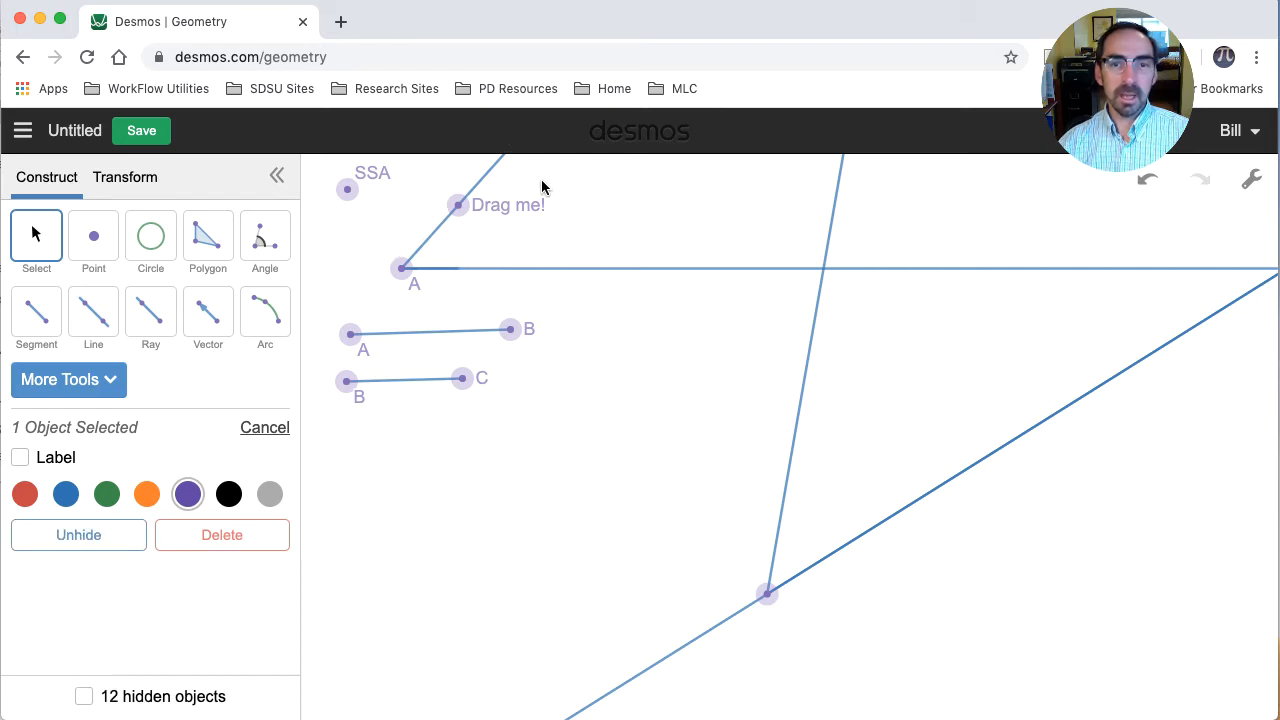
Test the copied angle by moving the "Drag me!" point to make angle A narrower.
{"action": "left_click_drag", "start_coordinate": [457, 205], "coordinate": [429, 257]}
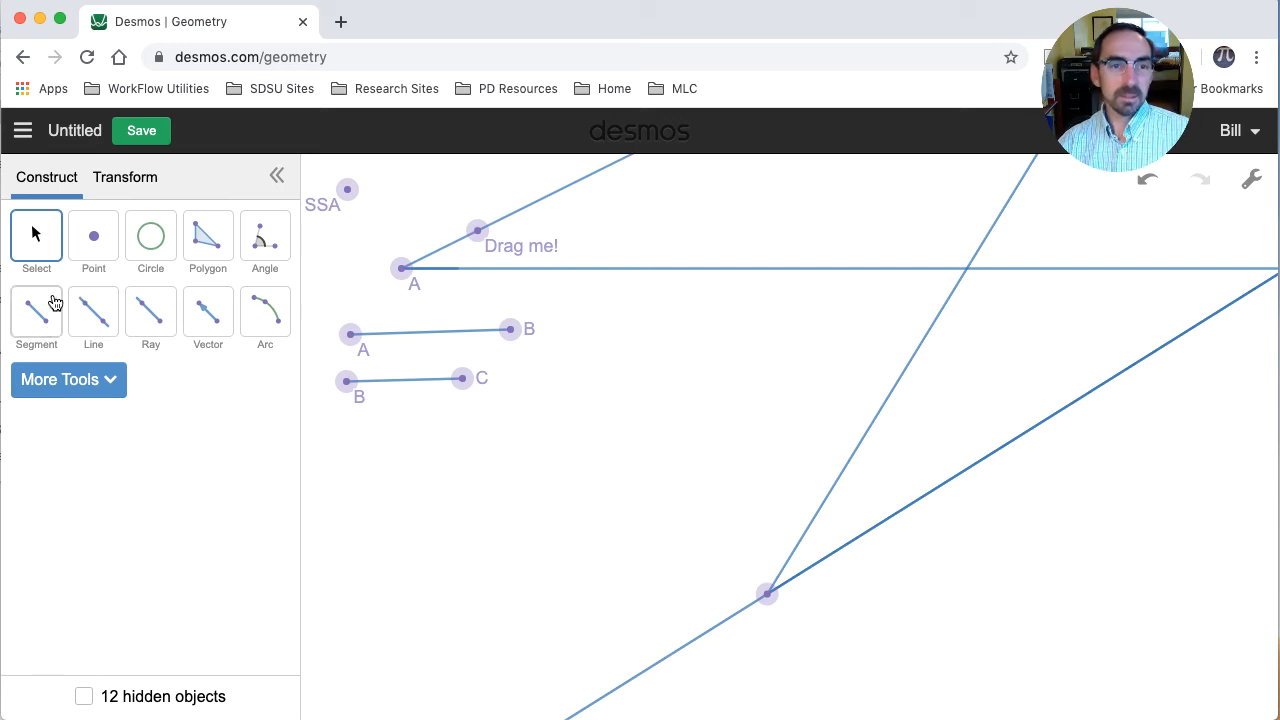
Hide the full line passing through the copied angle's vertex, keeping its ray, and label the vertex A'.
{"action": "left_click", "coordinate": [690, 649]}
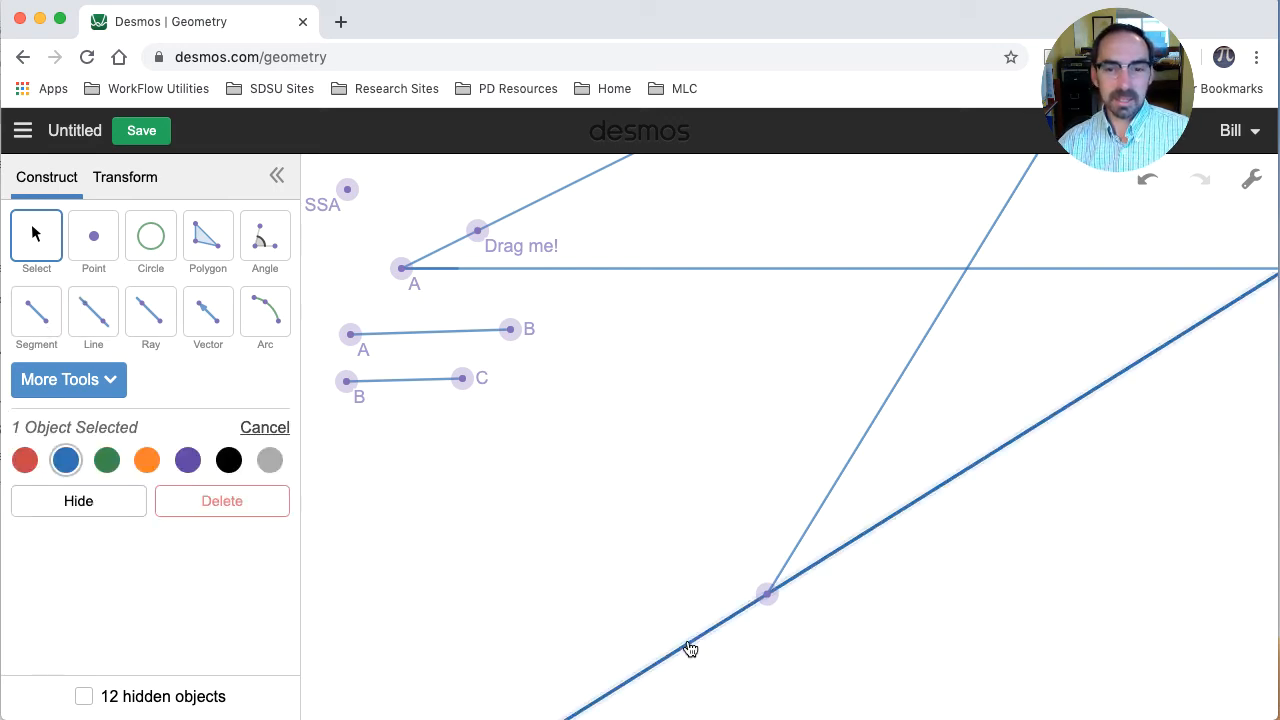
{"action": "left_click", "coordinate": [106, 503]}
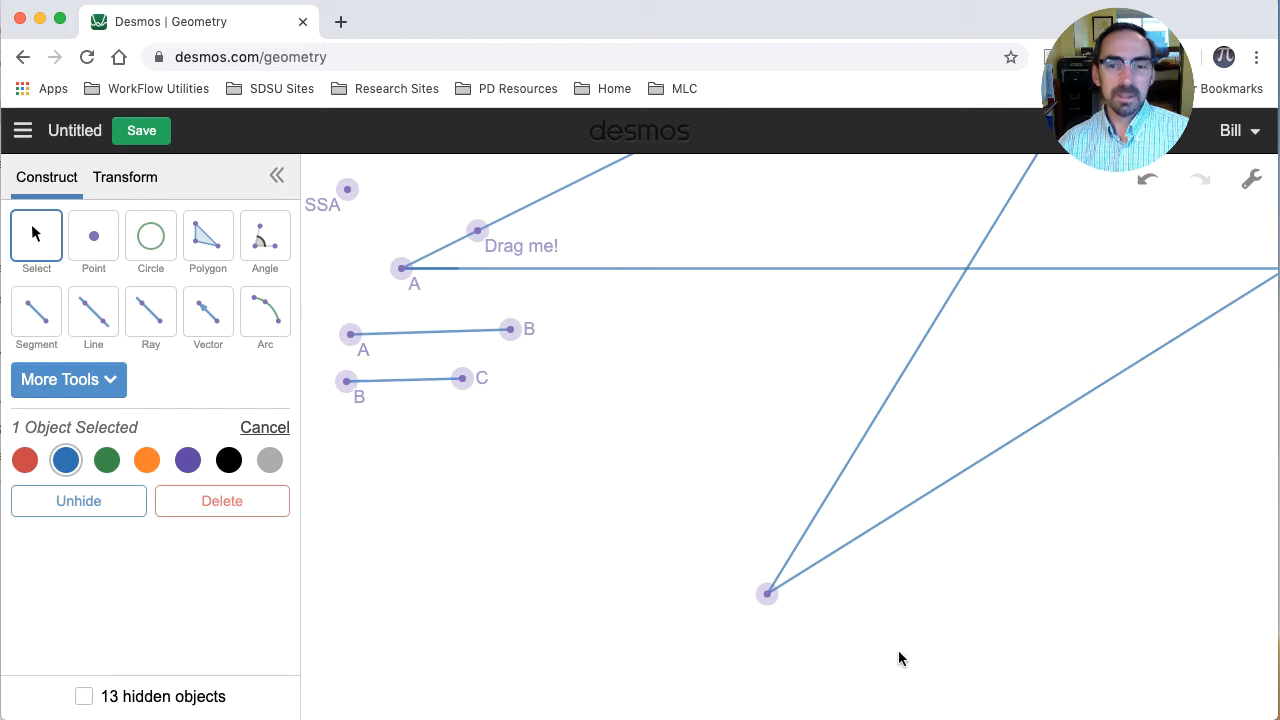
{"action": "left_click", "coordinate": [766, 606]}
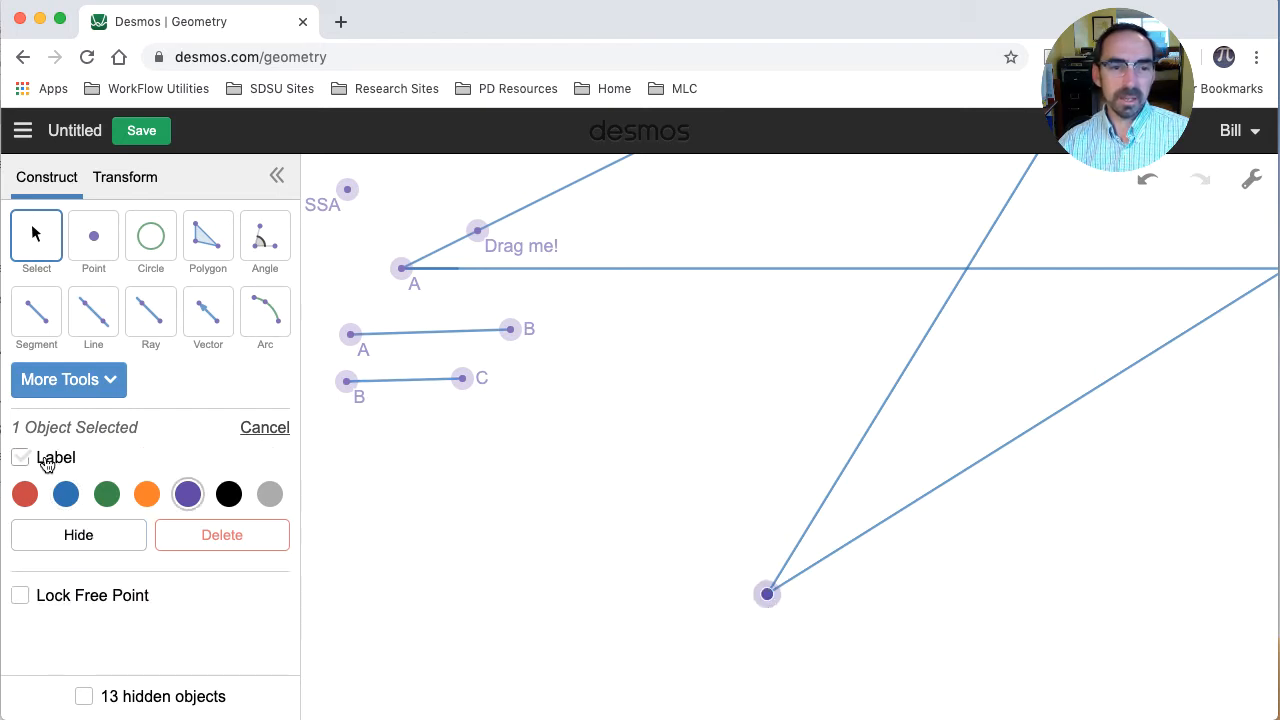
{"action": "left_click", "coordinate": [44, 458]}
{"action": "left_click", "coordinate": [90, 458]}
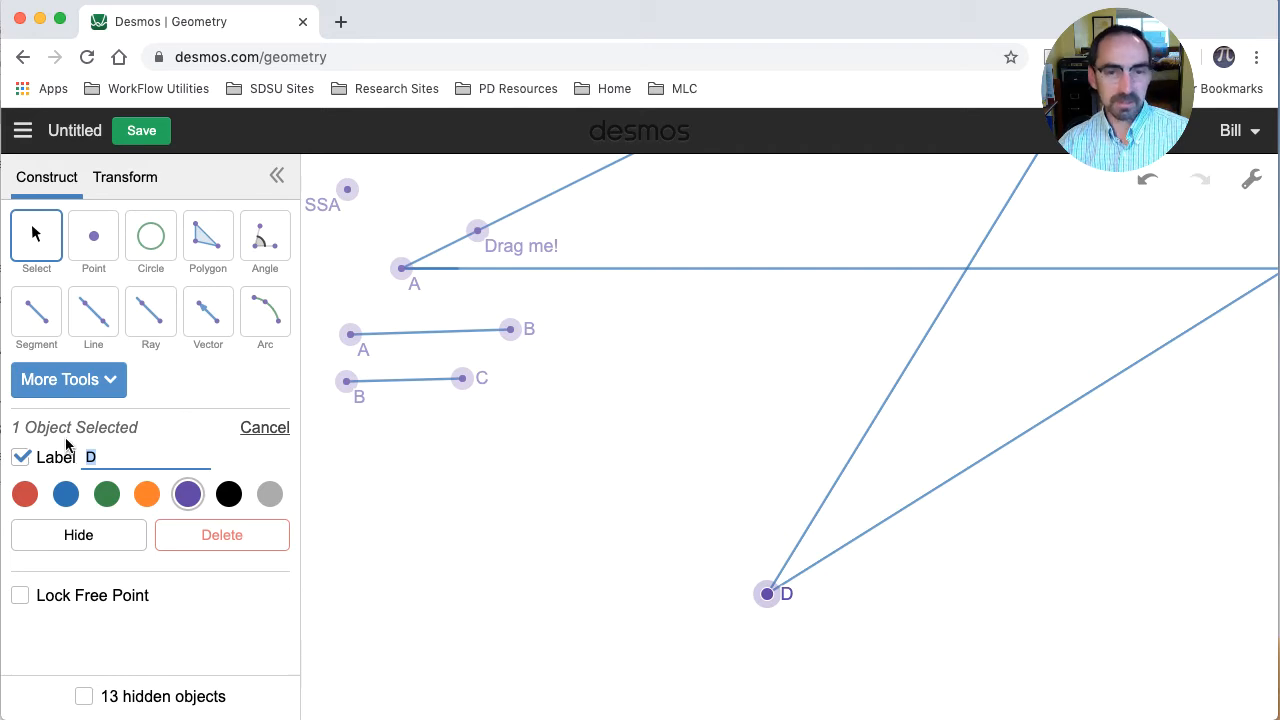
{"action": "key", "text": "BackSpace"}
{"action": "type", "text": "A"}
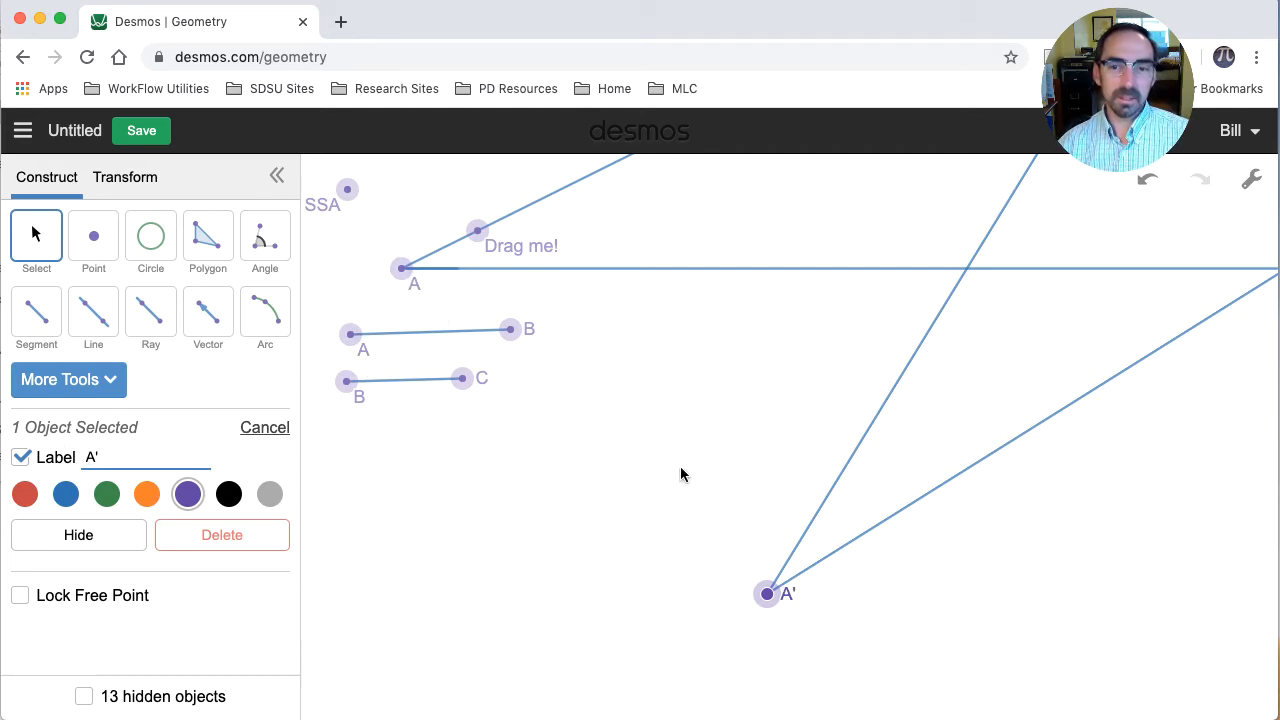
{"action": "left_click", "coordinate": [789, 598]}
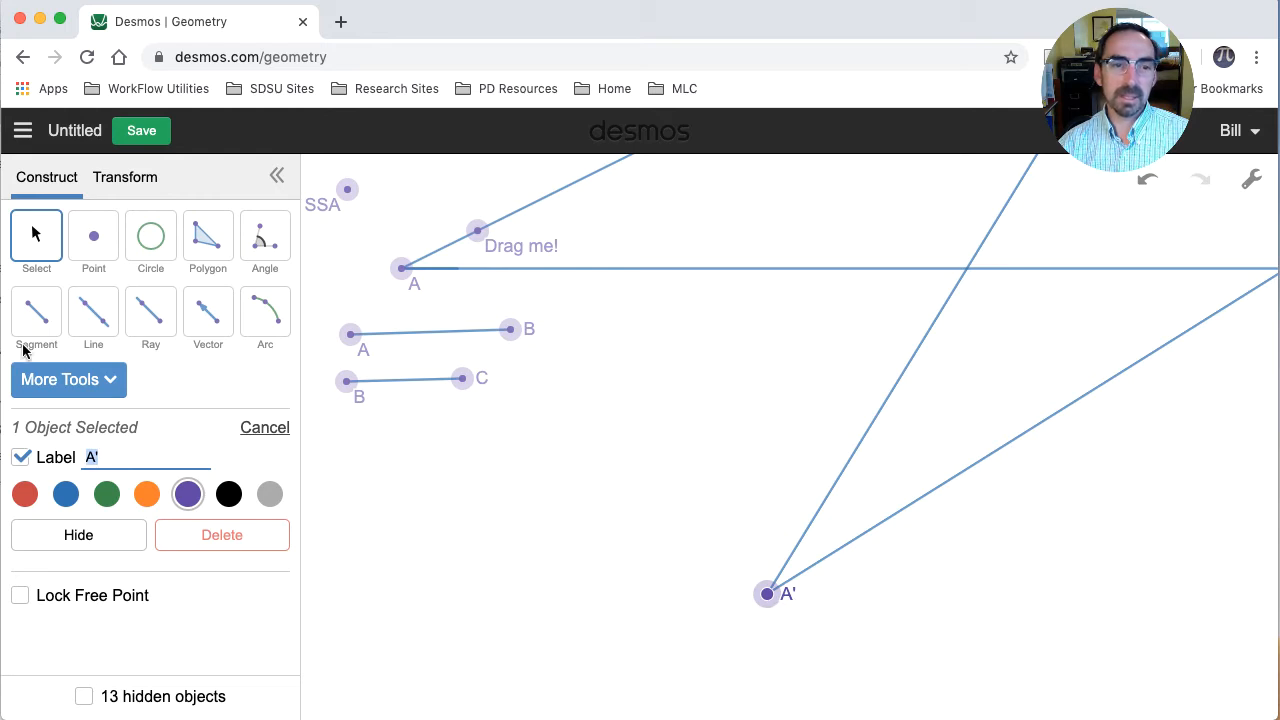
{"action": "left_click", "coordinate": [557, 492]}
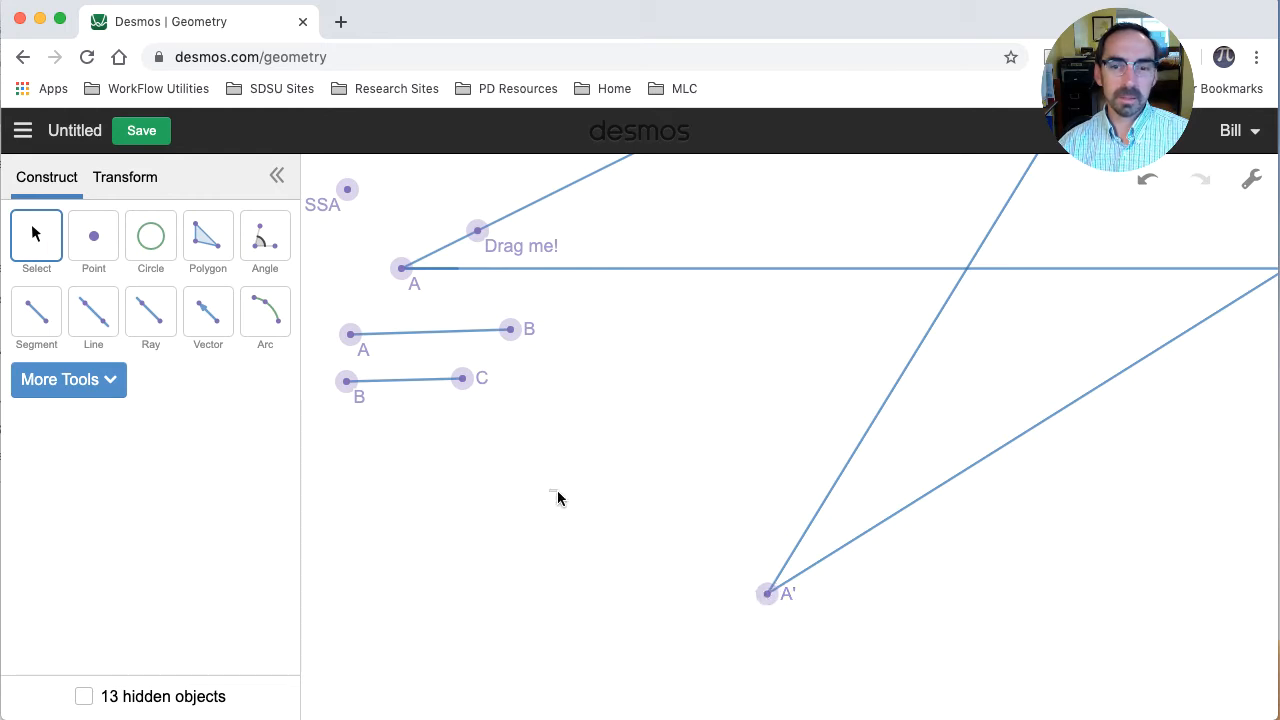
Construct a compass circle centred at A' with segment AB as its radius.
{"action": "left_click", "coordinate": [795, 600]}
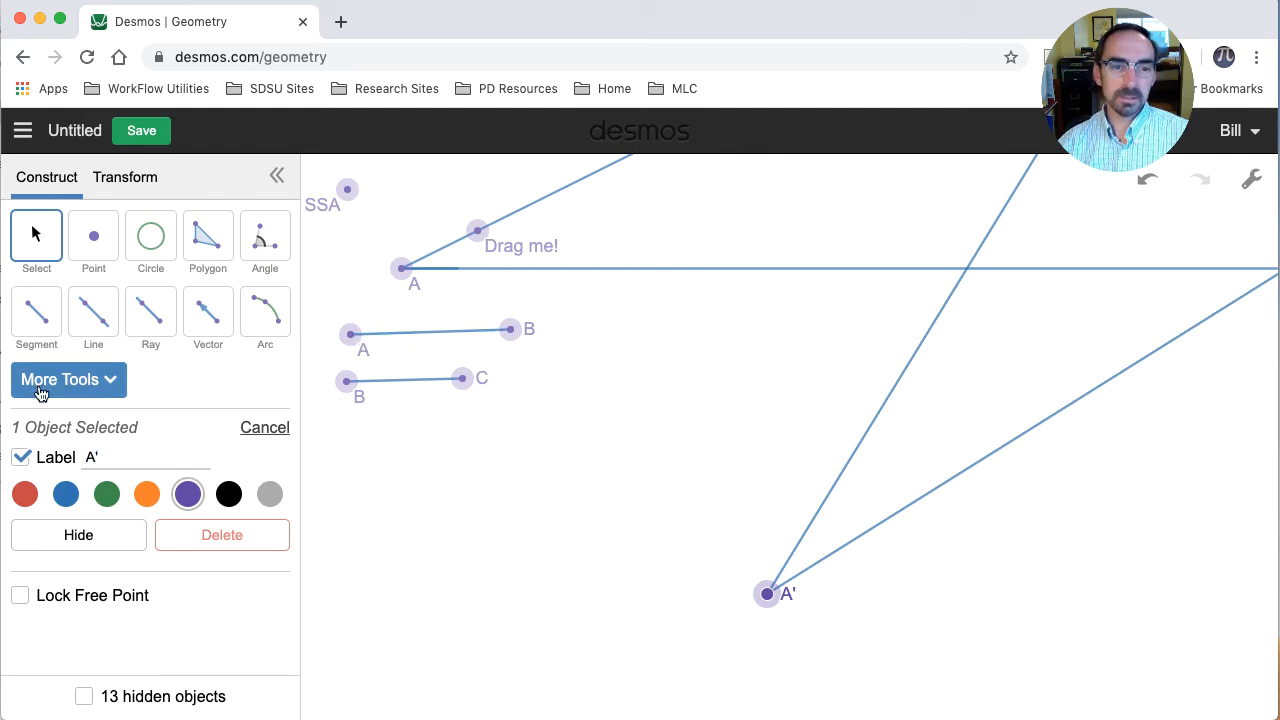
{"action": "left_click", "coordinate": [50, 388]}
{"action": "left_click", "coordinate": [65, 428]}
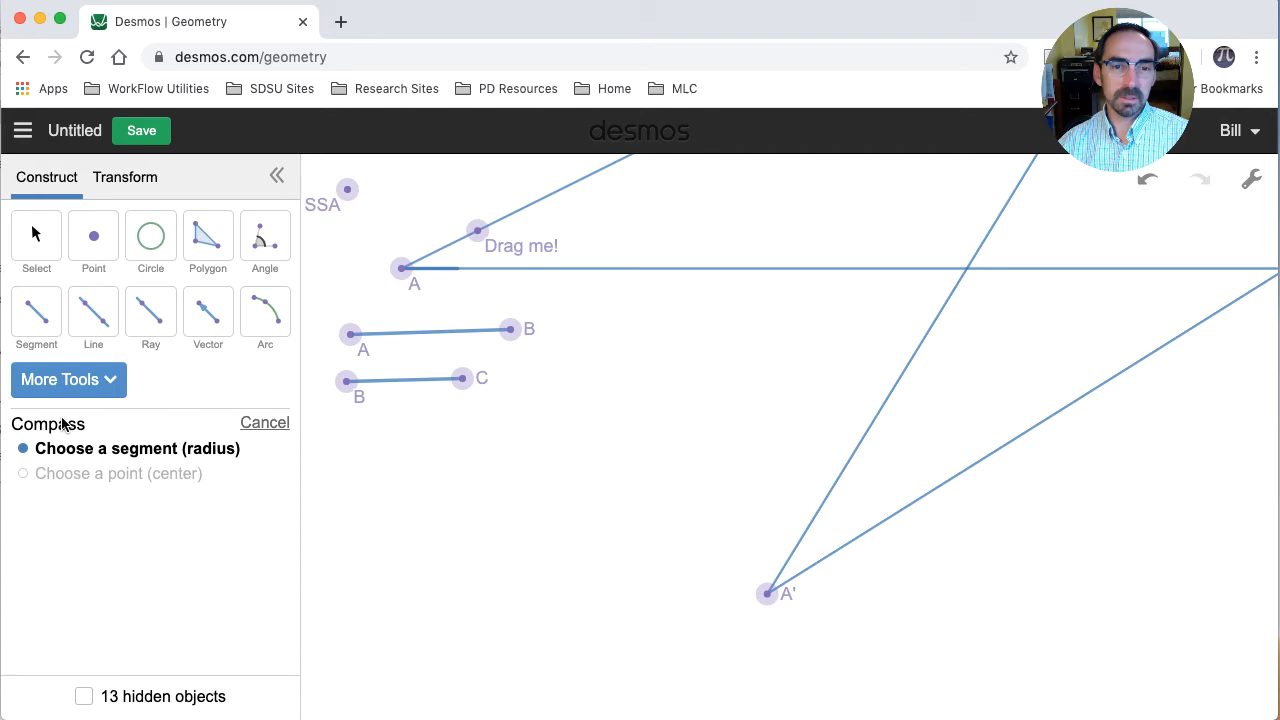
{"action": "left_click", "coordinate": [415, 342]}
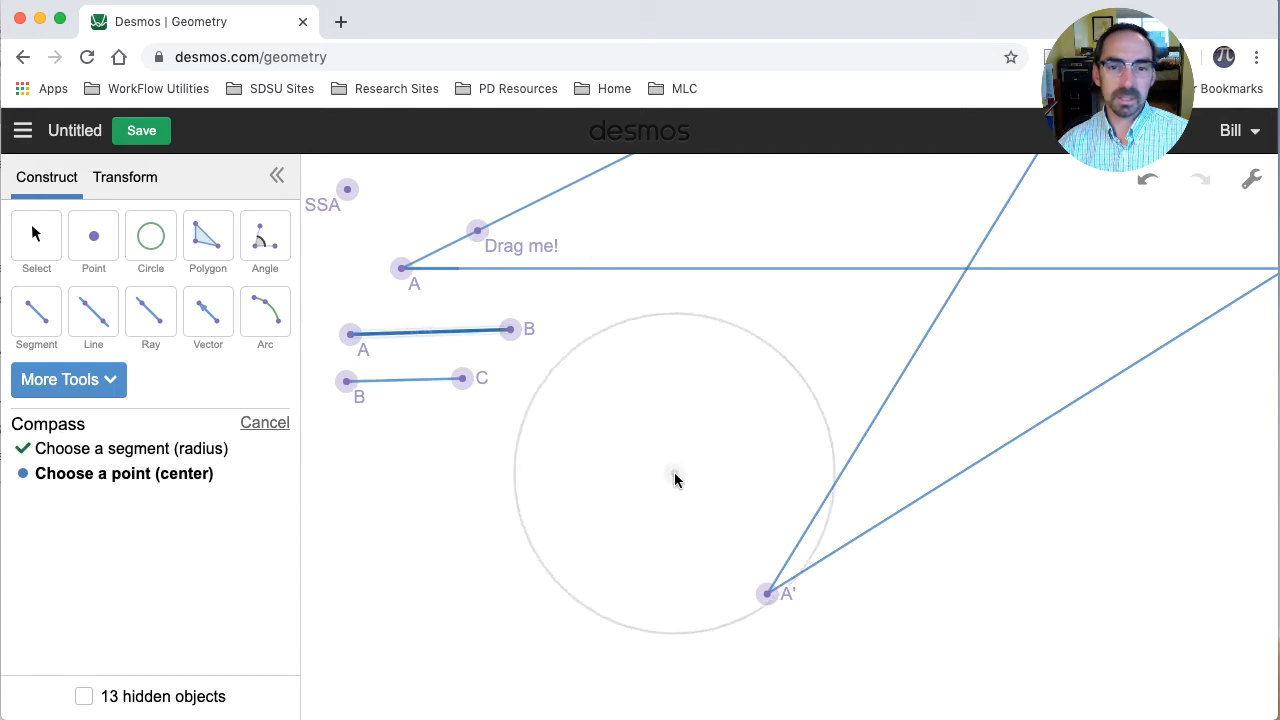
{"action": "left_click", "coordinate": [768, 595]}
Place a point where the circle around A' crosses the lower ray of the copied angle and label it B'.
{"action": "left_click", "coordinate": [78, 242]}
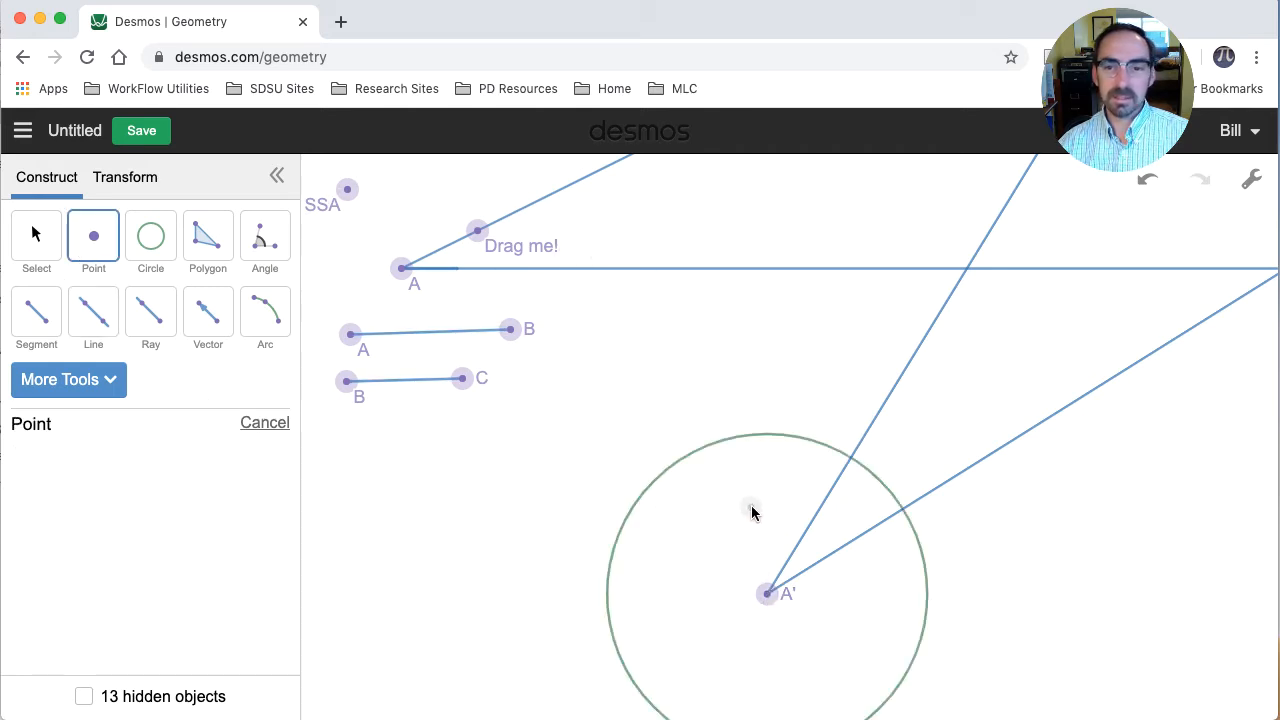
{"action": "left_click", "coordinate": [903, 511]}
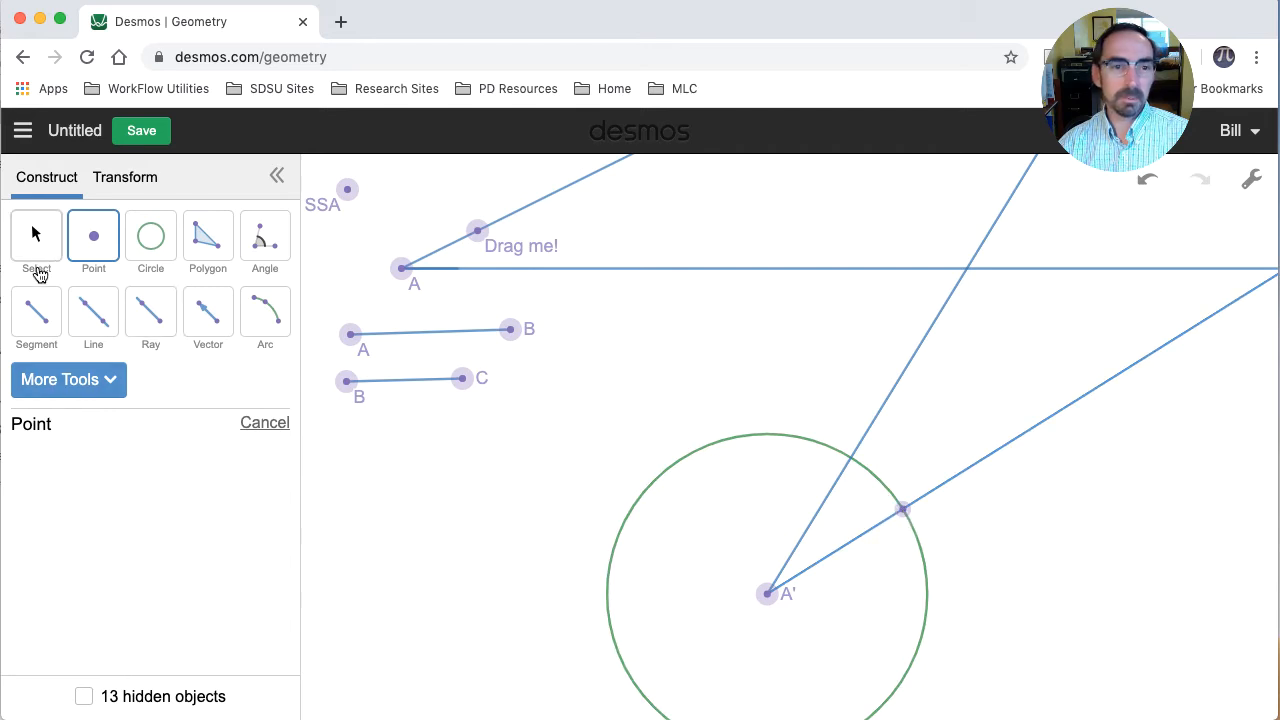
{"action": "left_click", "coordinate": [36, 240]}
{"action": "left_click", "coordinate": [903, 511]}
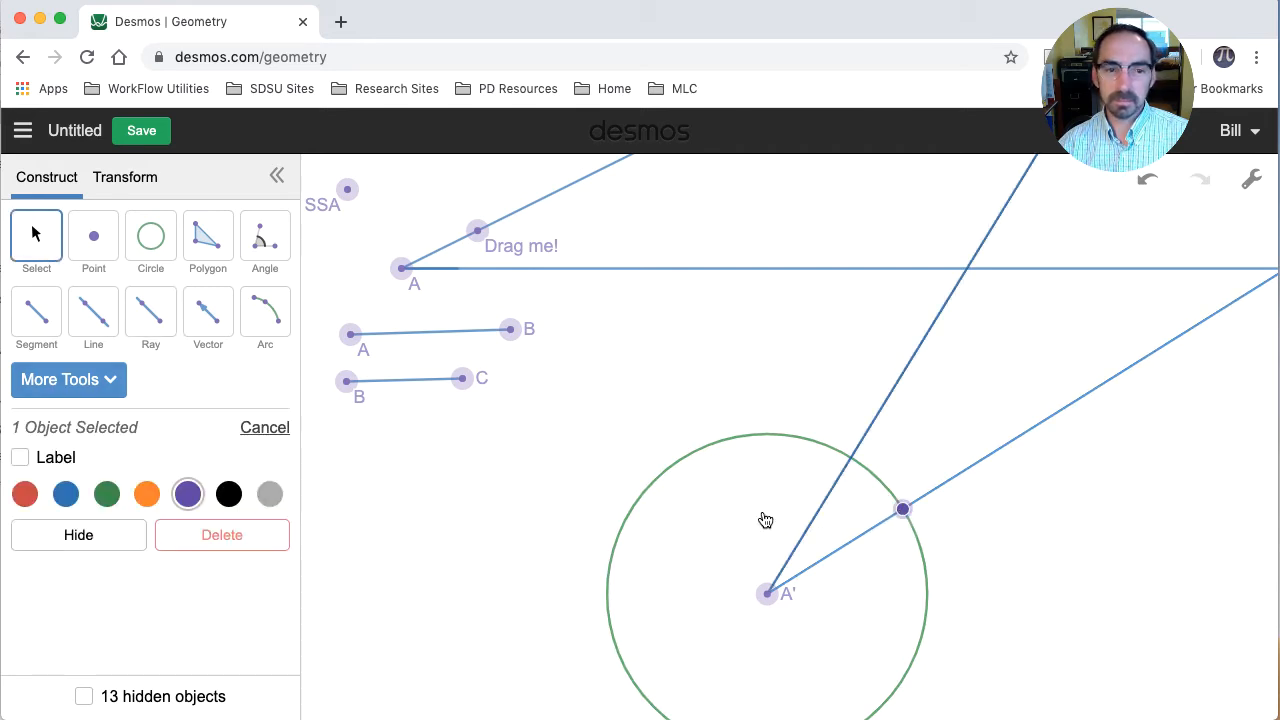
{"action": "left_click", "coordinate": [38, 458]}
{"action": "left_click", "coordinate": [86, 460]}
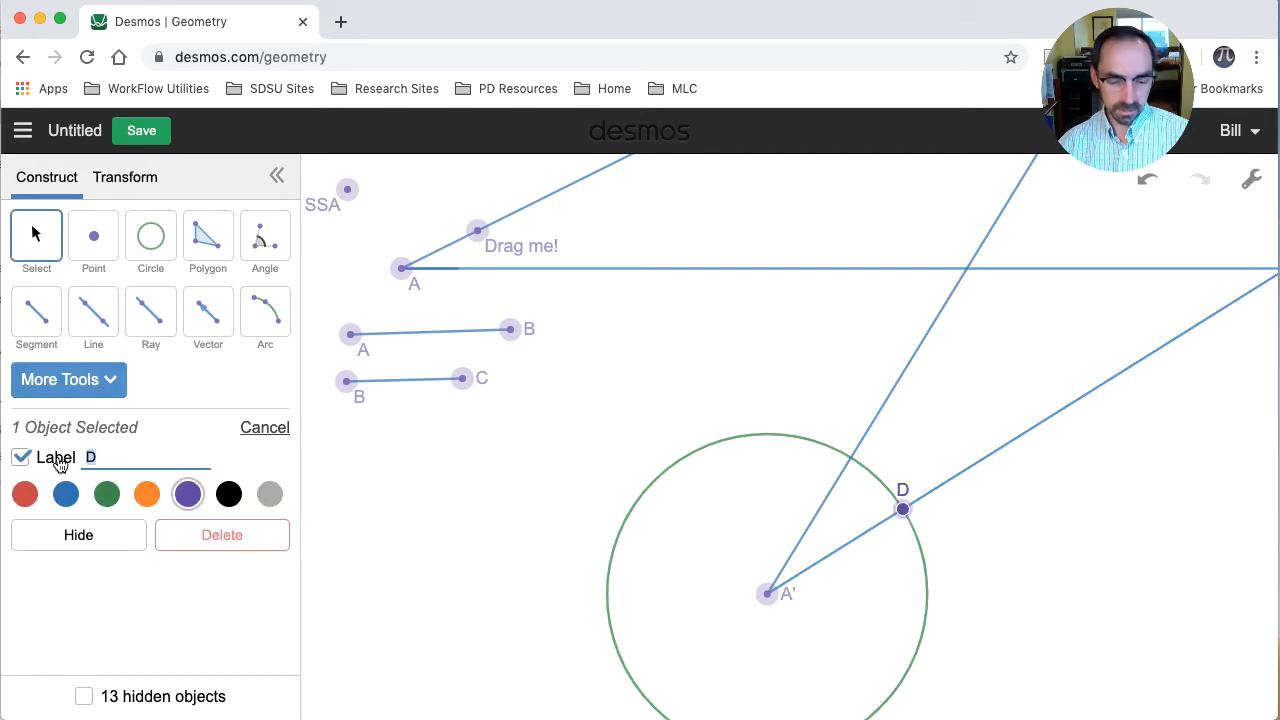
{"action": "key", "text": "BackSpace"}
{"action": "type", "text": "B"}
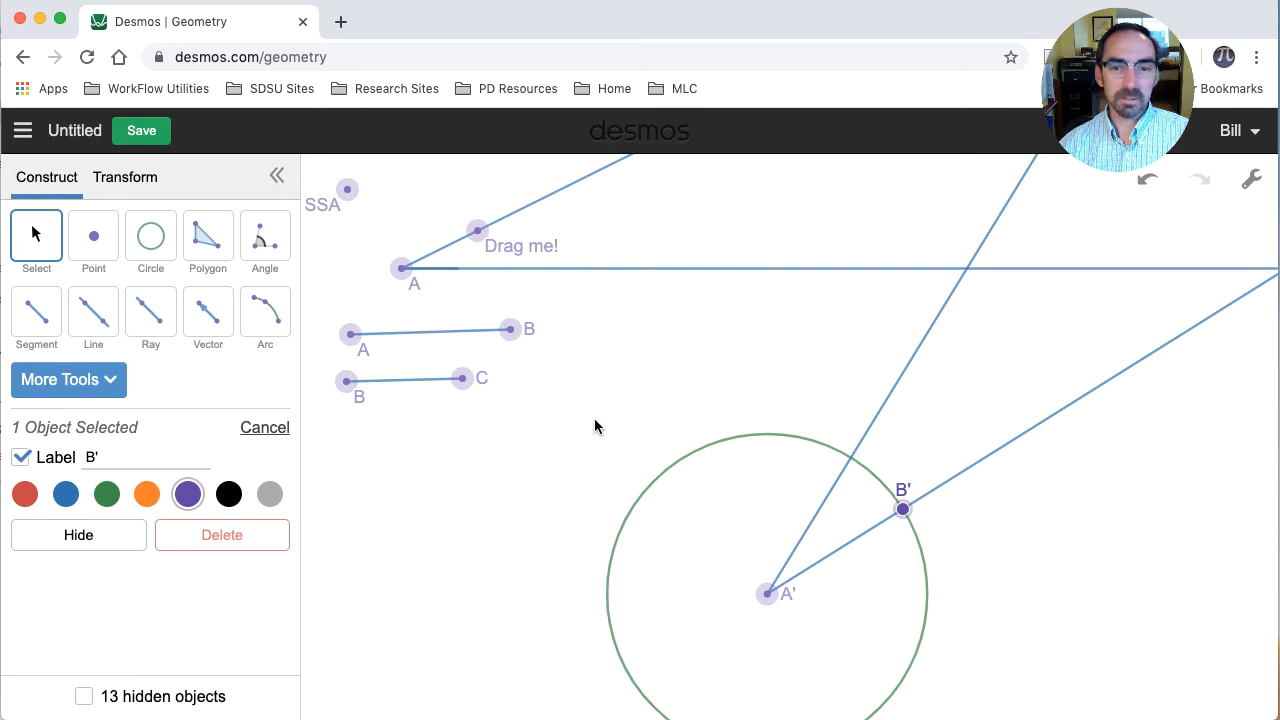
Hide the circle centred at A', keeping point B' shown.
{"action": "left_click", "coordinate": [661, 461]}
{"action": "left_click", "coordinate": [674, 471]}
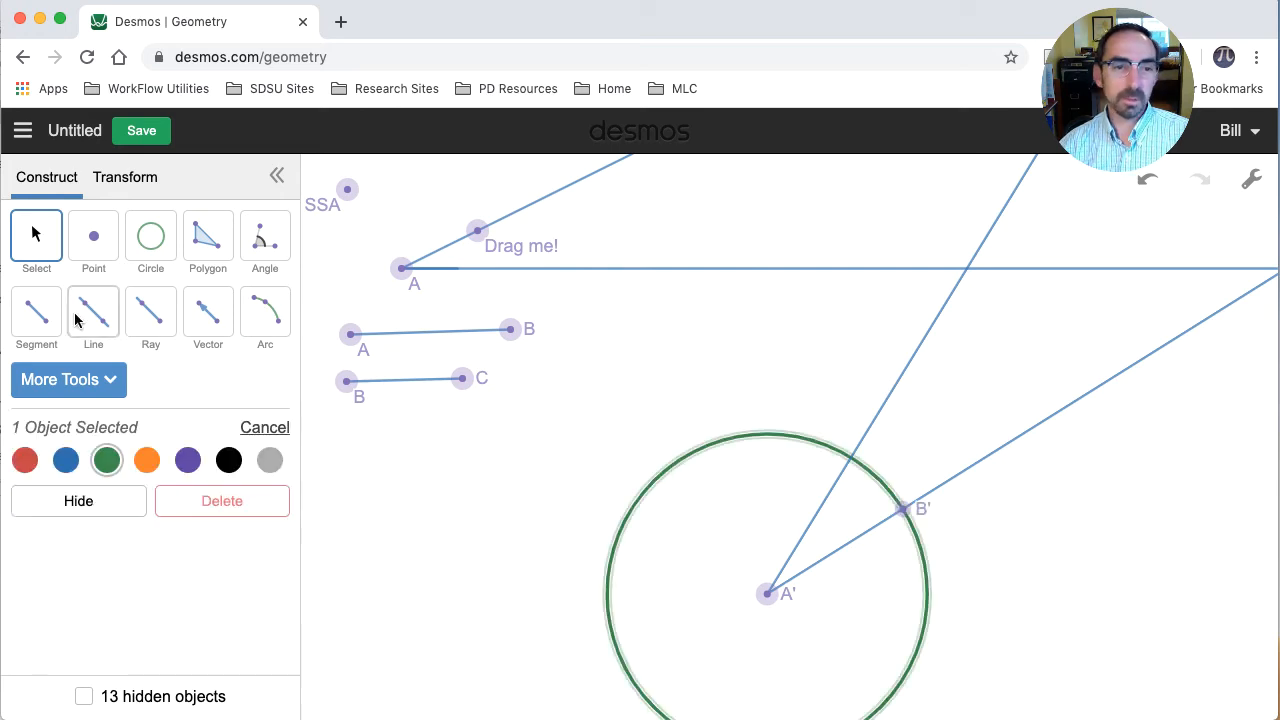
{"action": "left_click", "coordinate": [75, 500]}
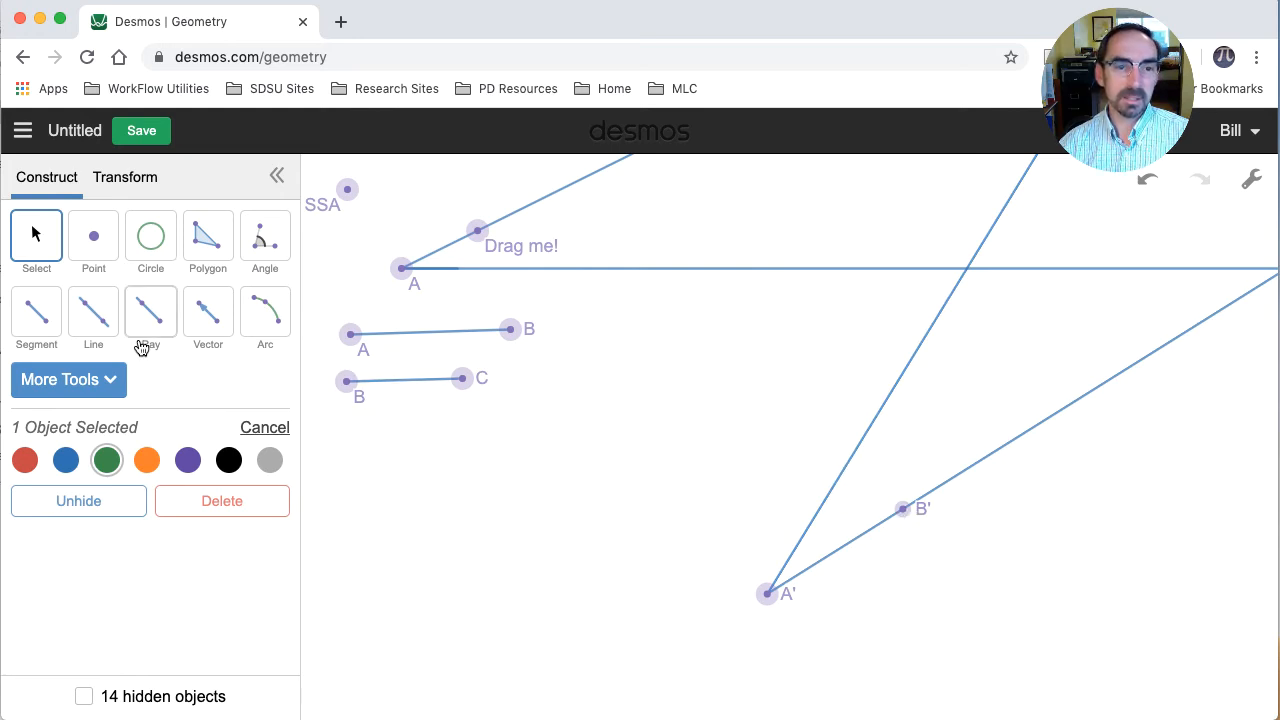
Construct a compass circle centred at B' with segment BC as its radius.
{"action": "left_click", "coordinate": [45, 380]}
{"action": "left_click", "coordinate": [62, 429]}
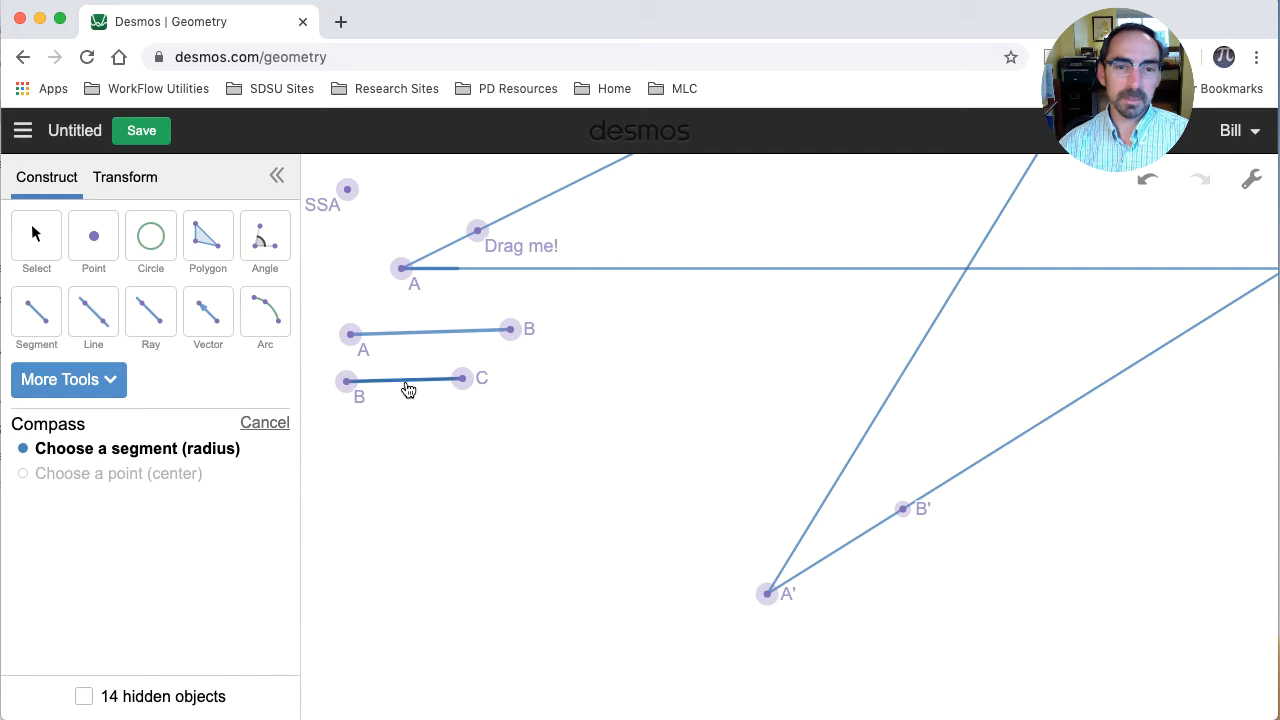
{"action": "left_click", "coordinate": [408, 389]}
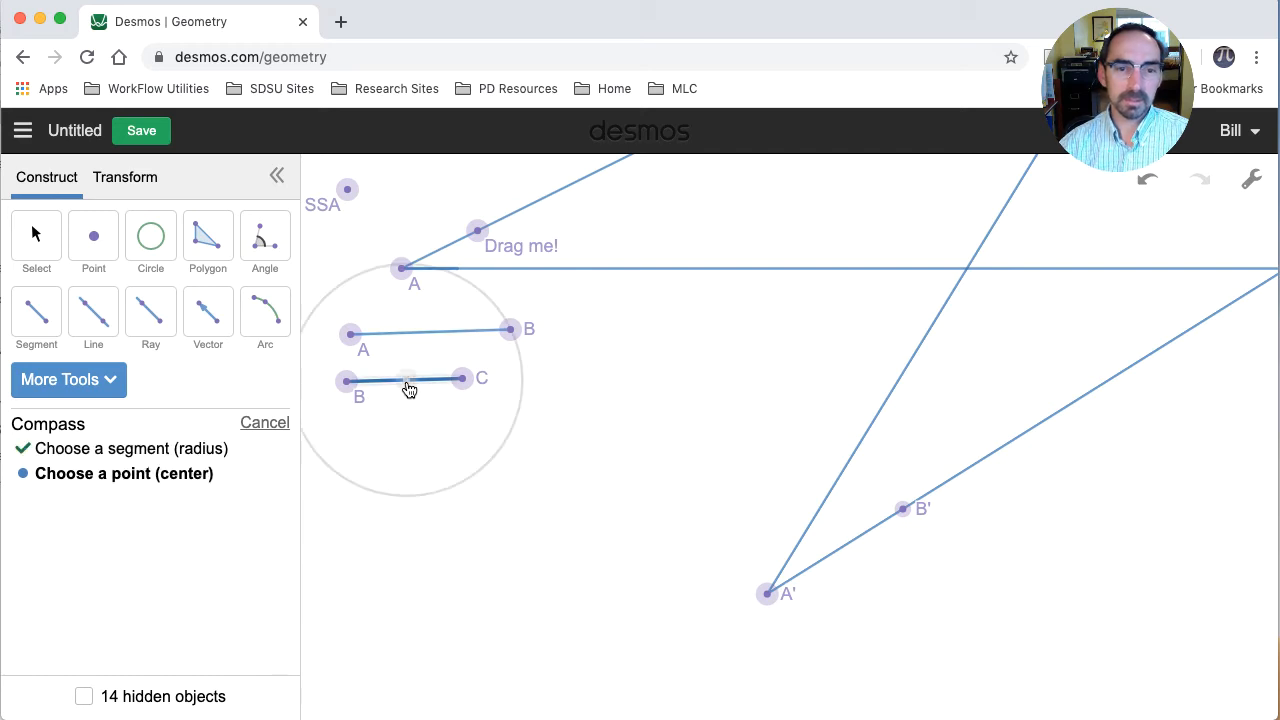
{"action": "left_click", "coordinate": [905, 509]}
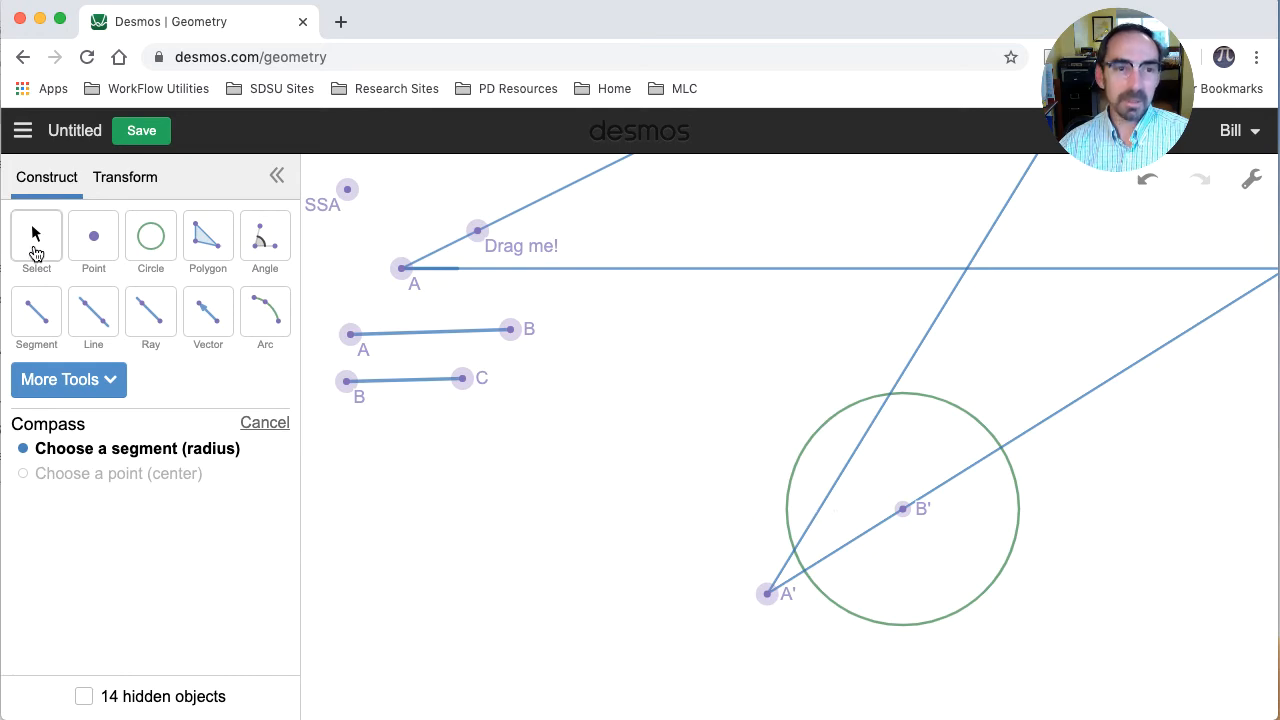
Mark the intersection of the circle around B' and the steeper ray that is farther from A', labelling it C'.
{"action": "left_click", "coordinate": [89, 245]}
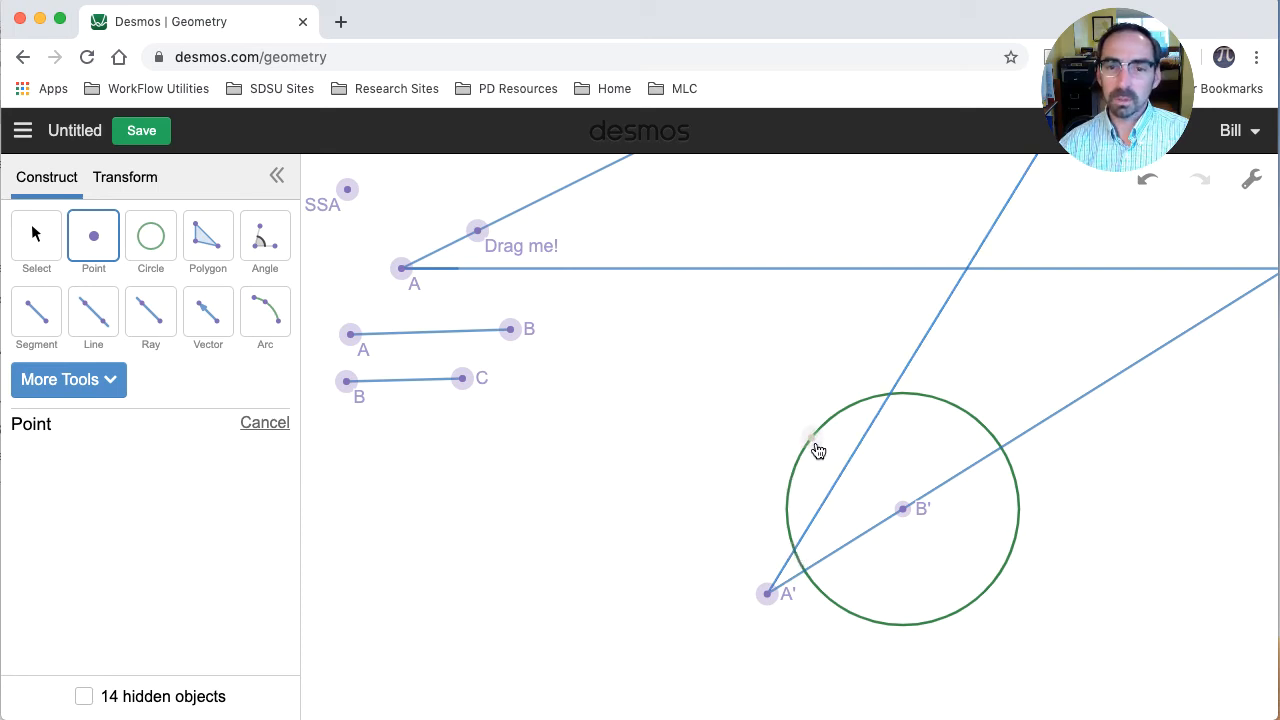
{"action": "left_click", "coordinate": [890, 395]}
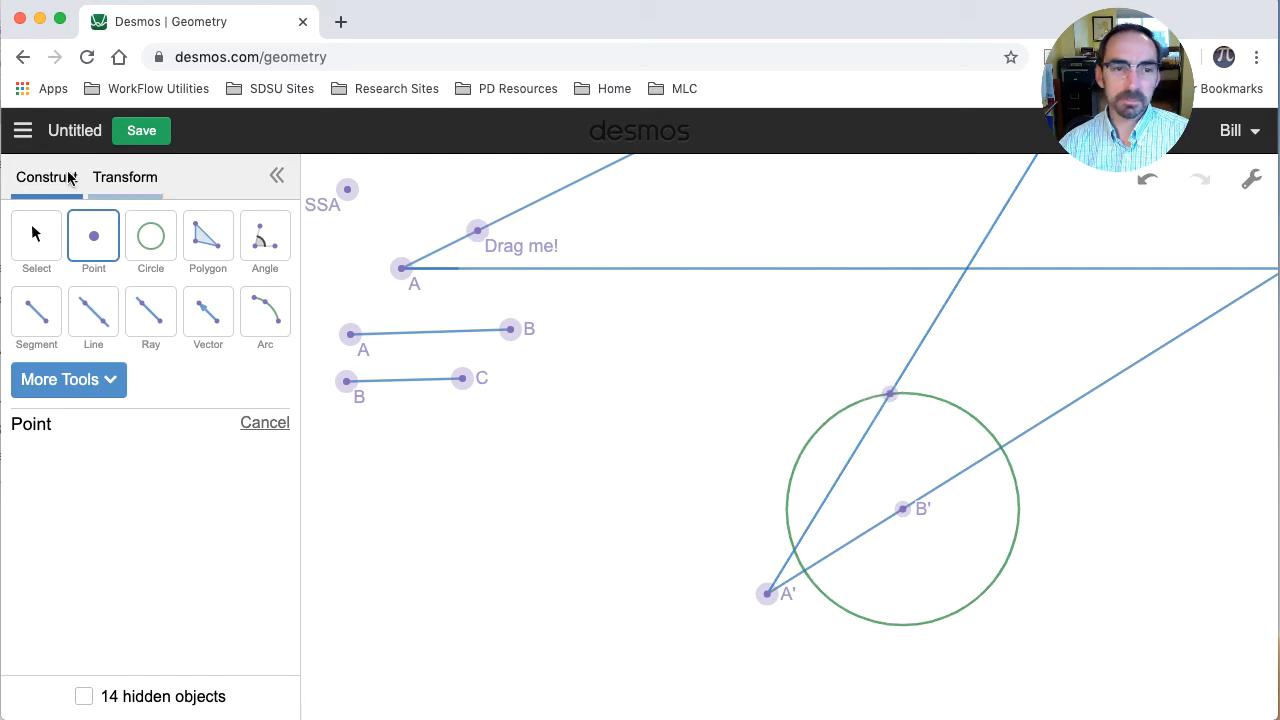
{"action": "left_click", "coordinate": [31, 233]}
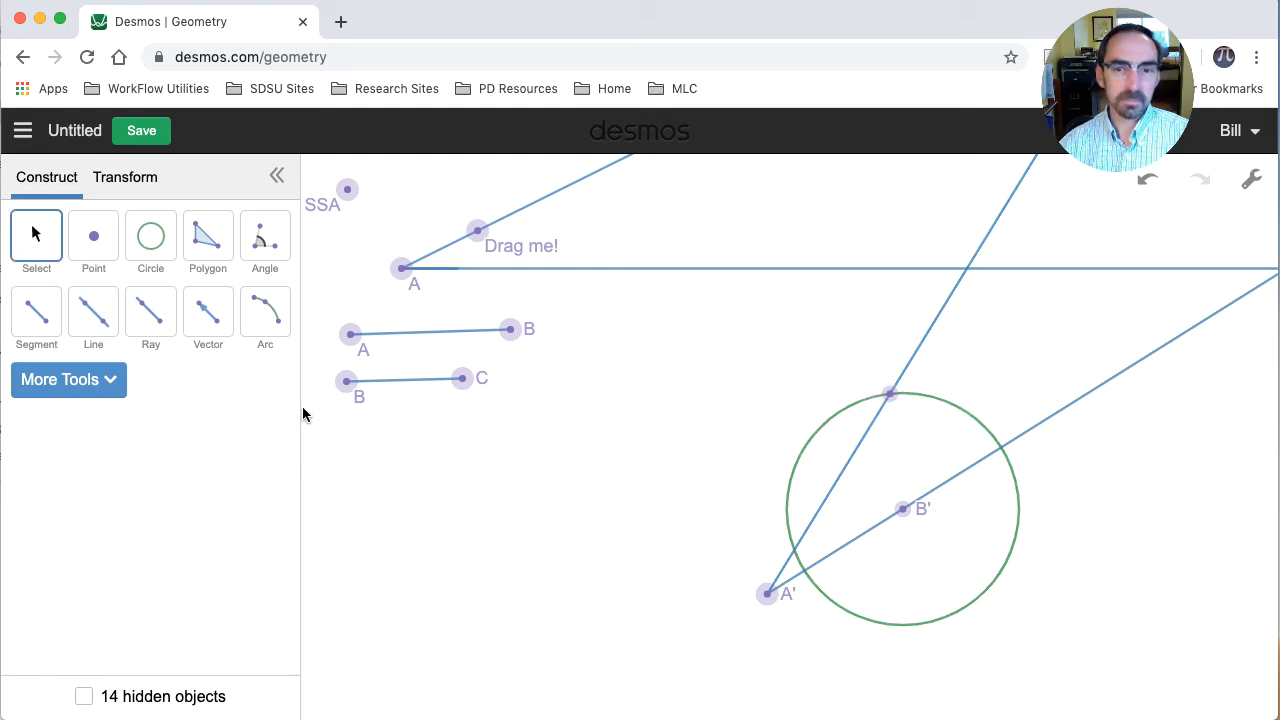
{"action": "left_click", "coordinate": [889, 394]}
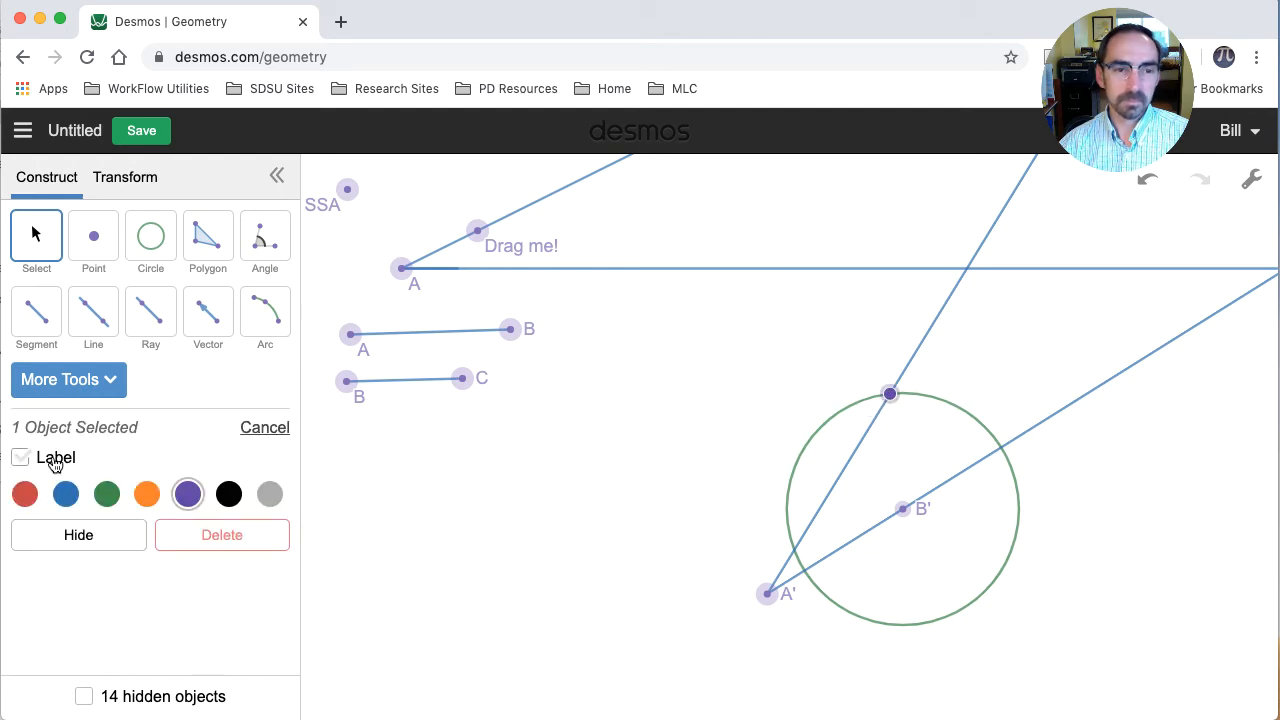
{"action": "left_click", "coordinate": [54, 462]}
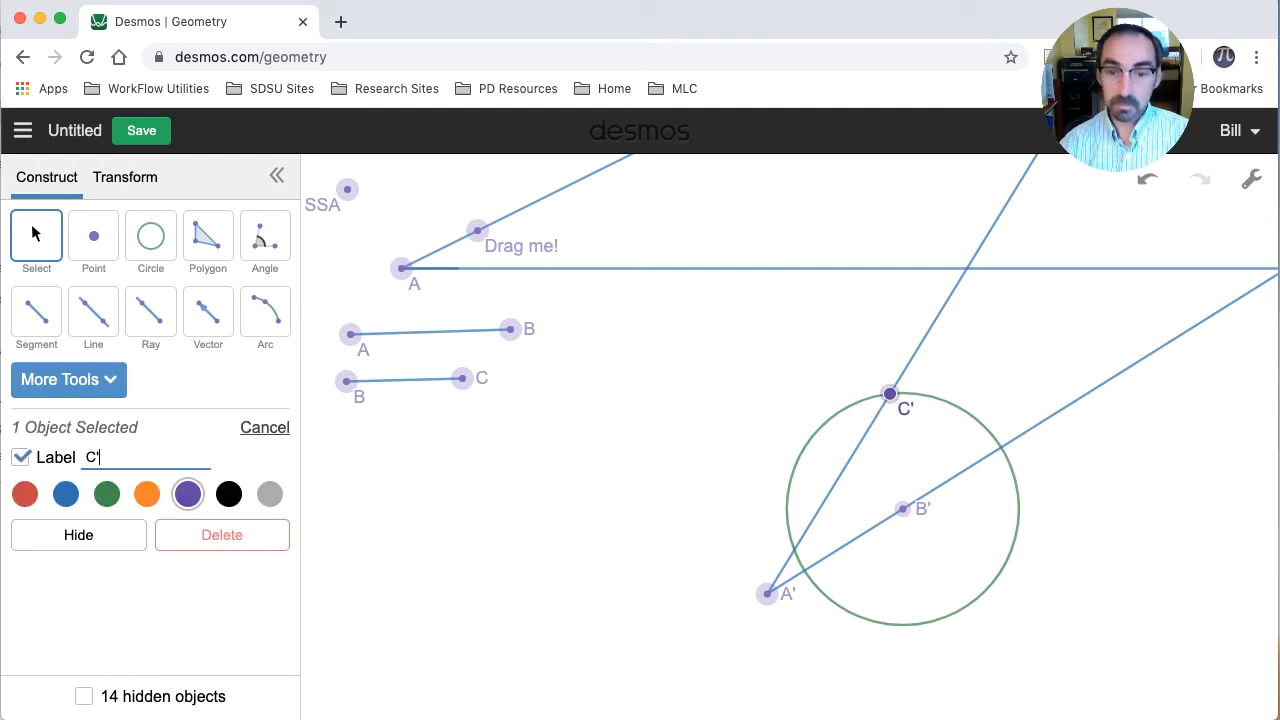
Mark the circle's other intersection with the steeper ray, near A', and label it C'?!?!?!
{"action": "left_click", "coordinate": [93, 242]}
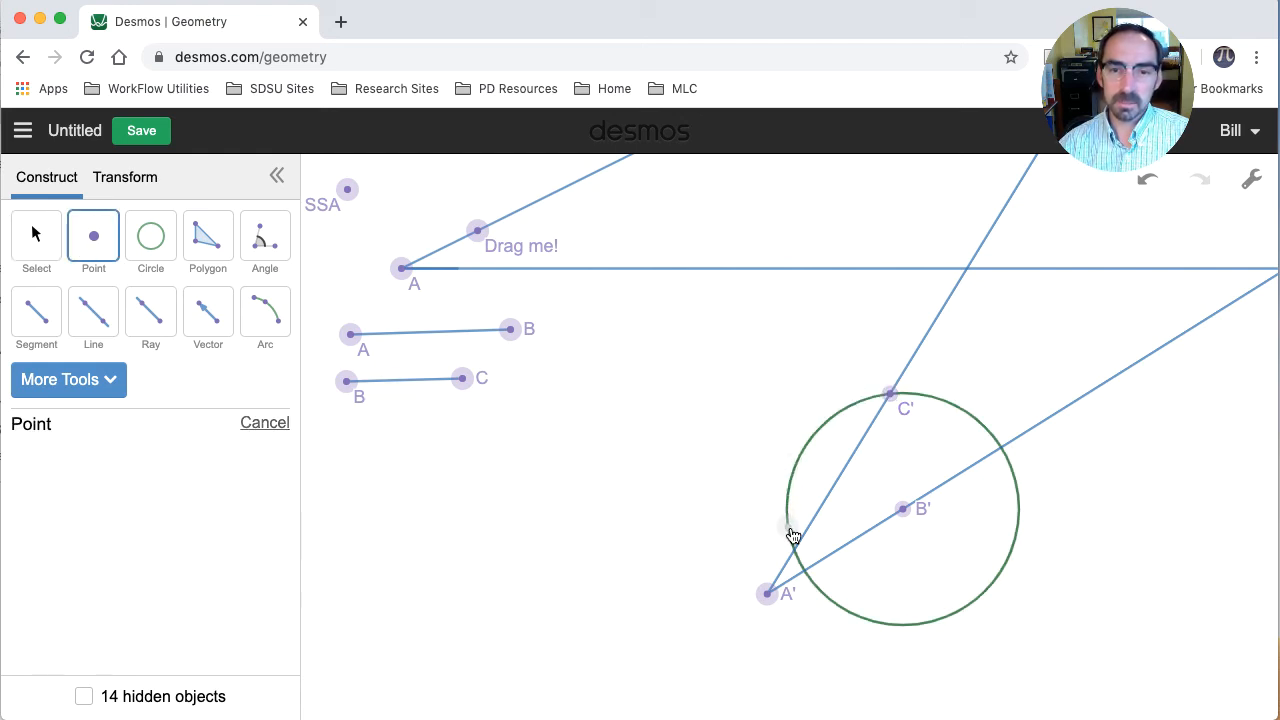
{"action": "left_click", "coordinate": [795, 556]}
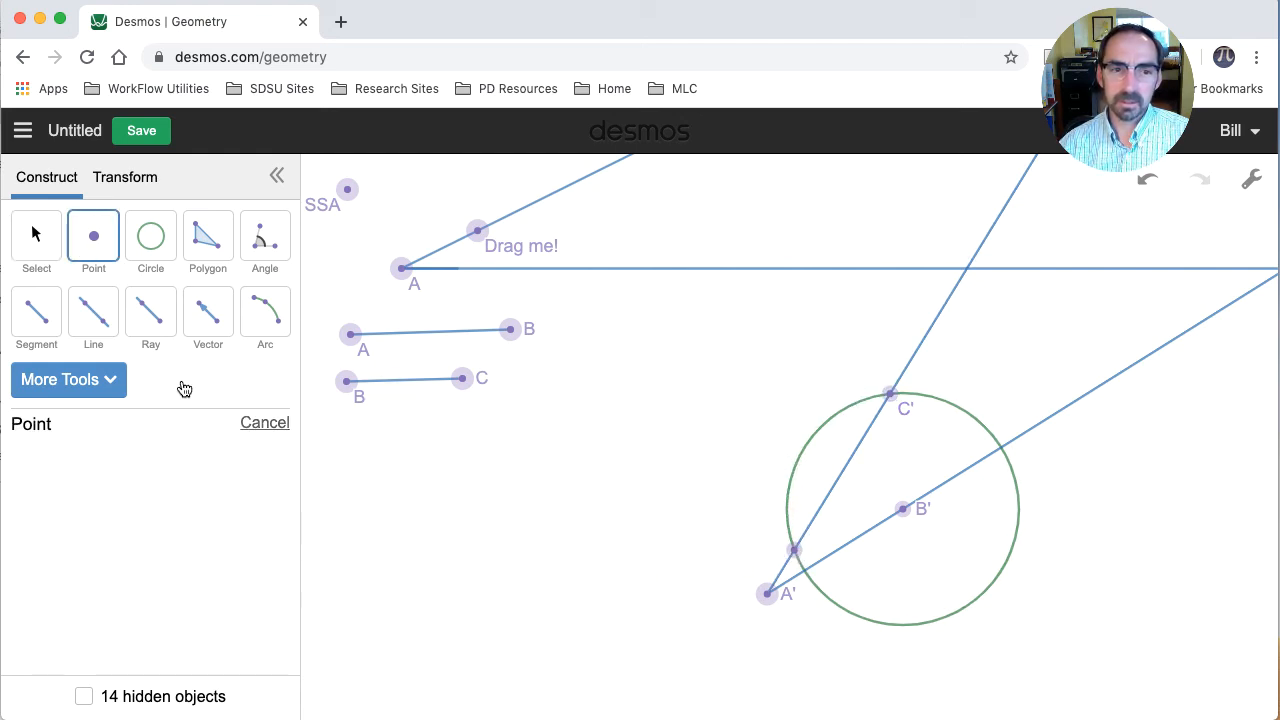
{"action": "left_click", "coordinate": [38, 240]}
{"action": "left_click", "coordinate": [795, 552]}
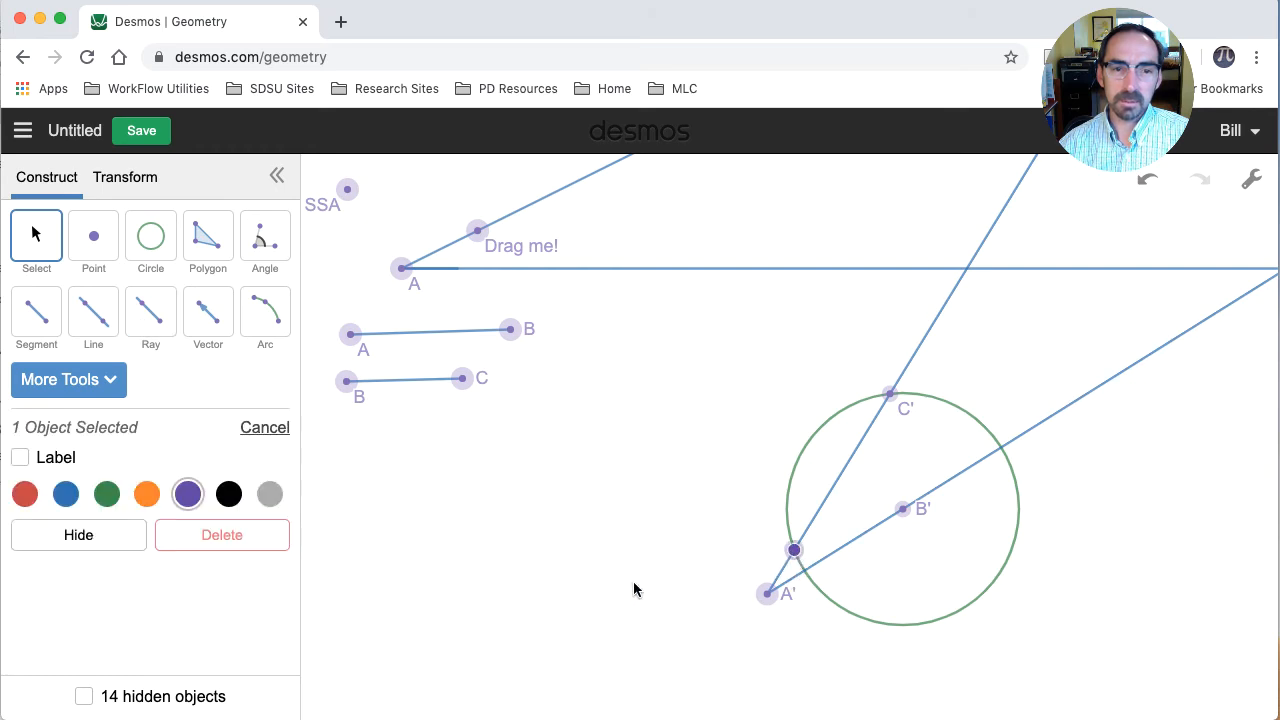
{"action": "left_click", "coordinate": [40, 457]}
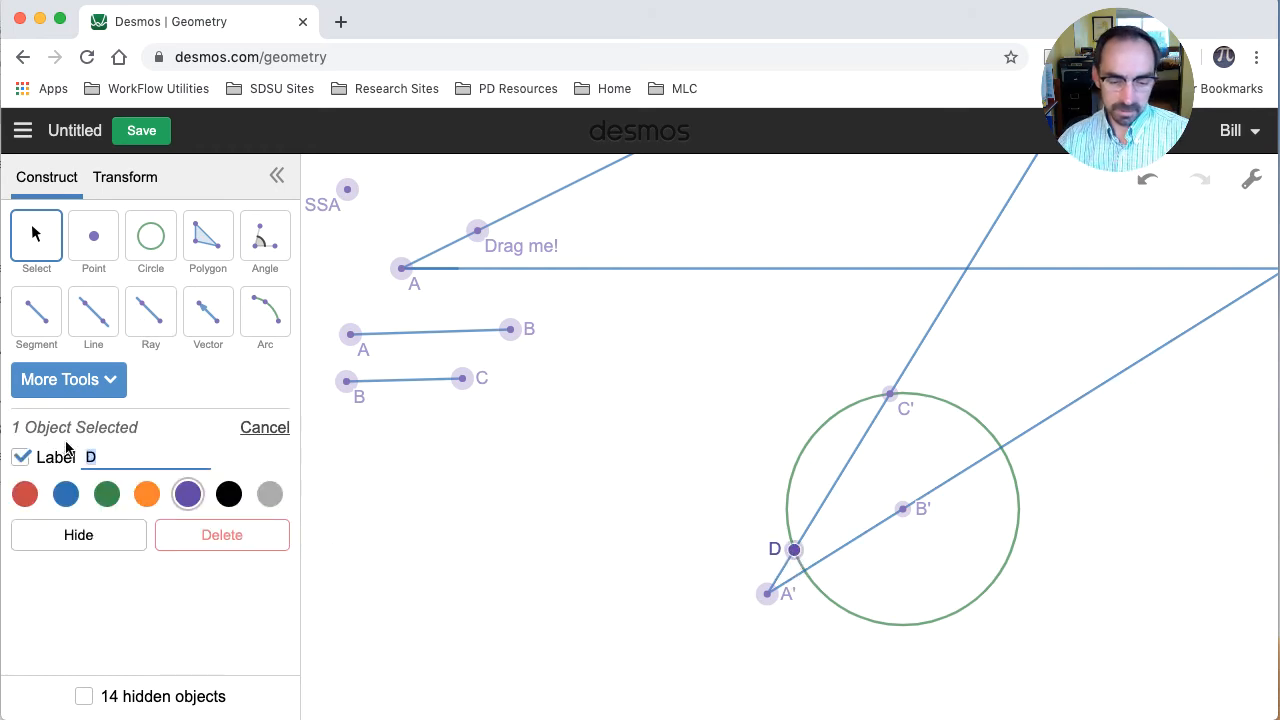
{"action": "type", "text": "C'?"}
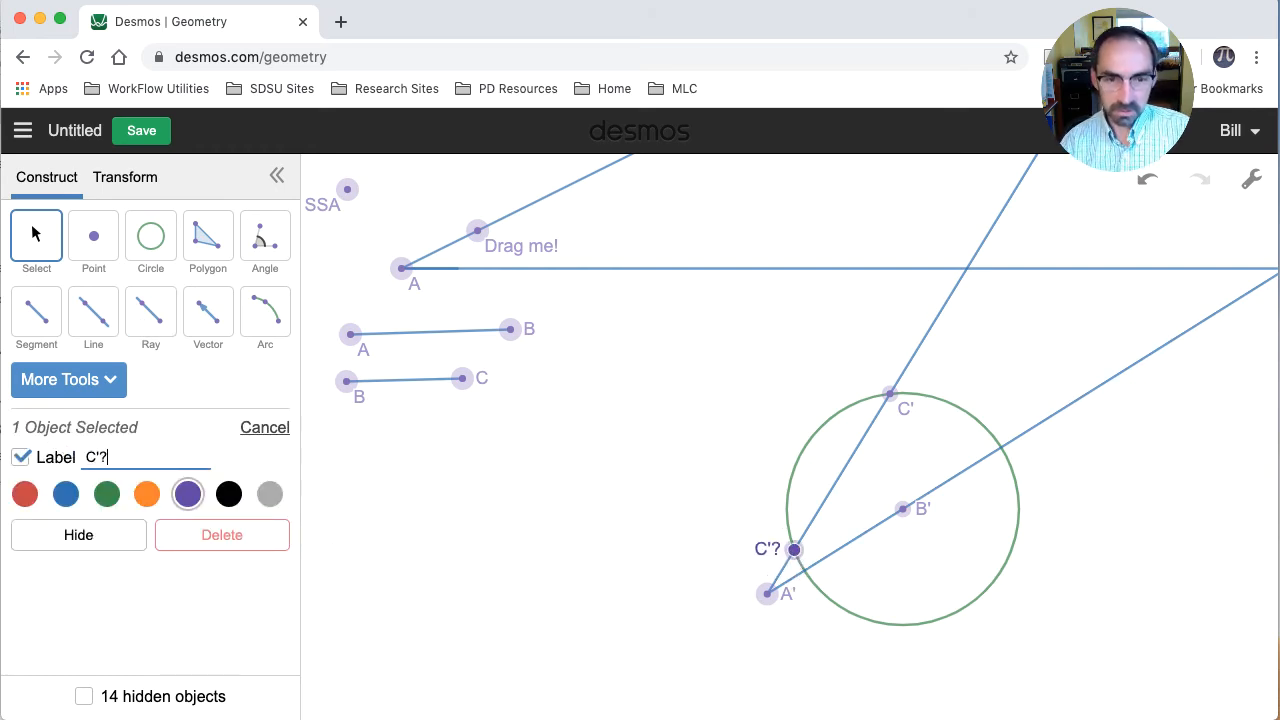
{"action": "type", "text": "!?!?"}
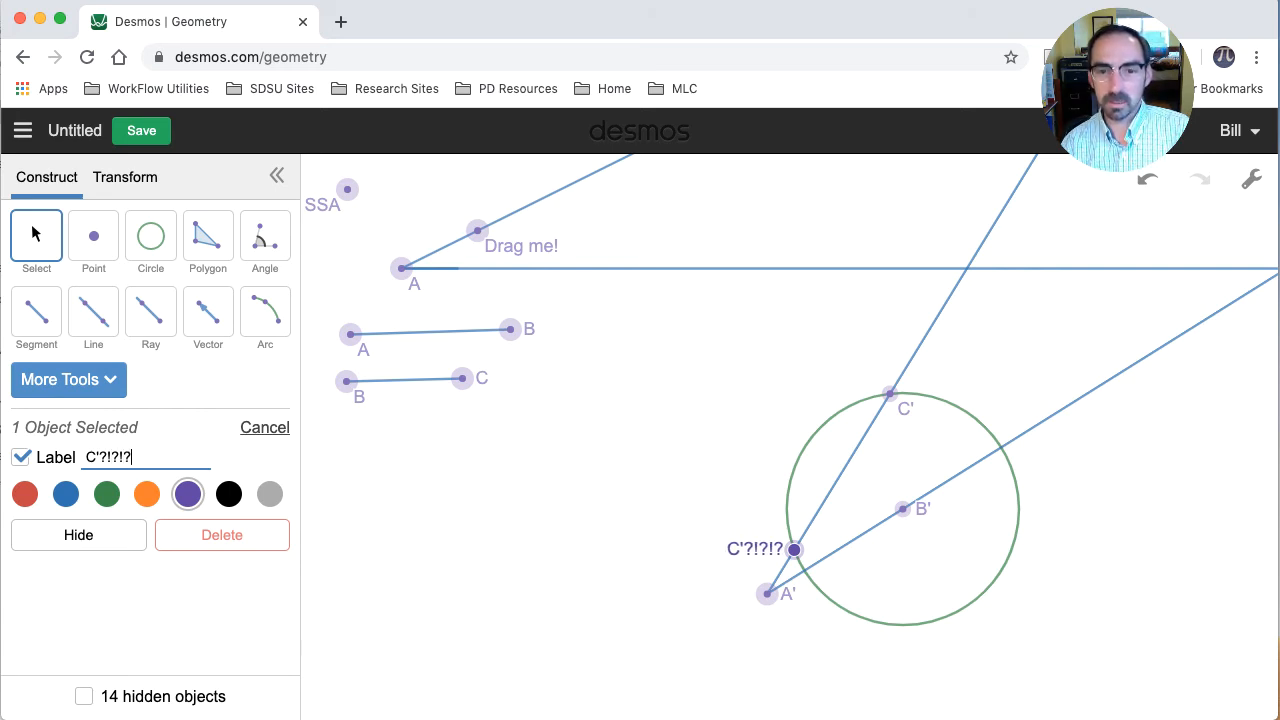
{"action": "type", "text": "!"}
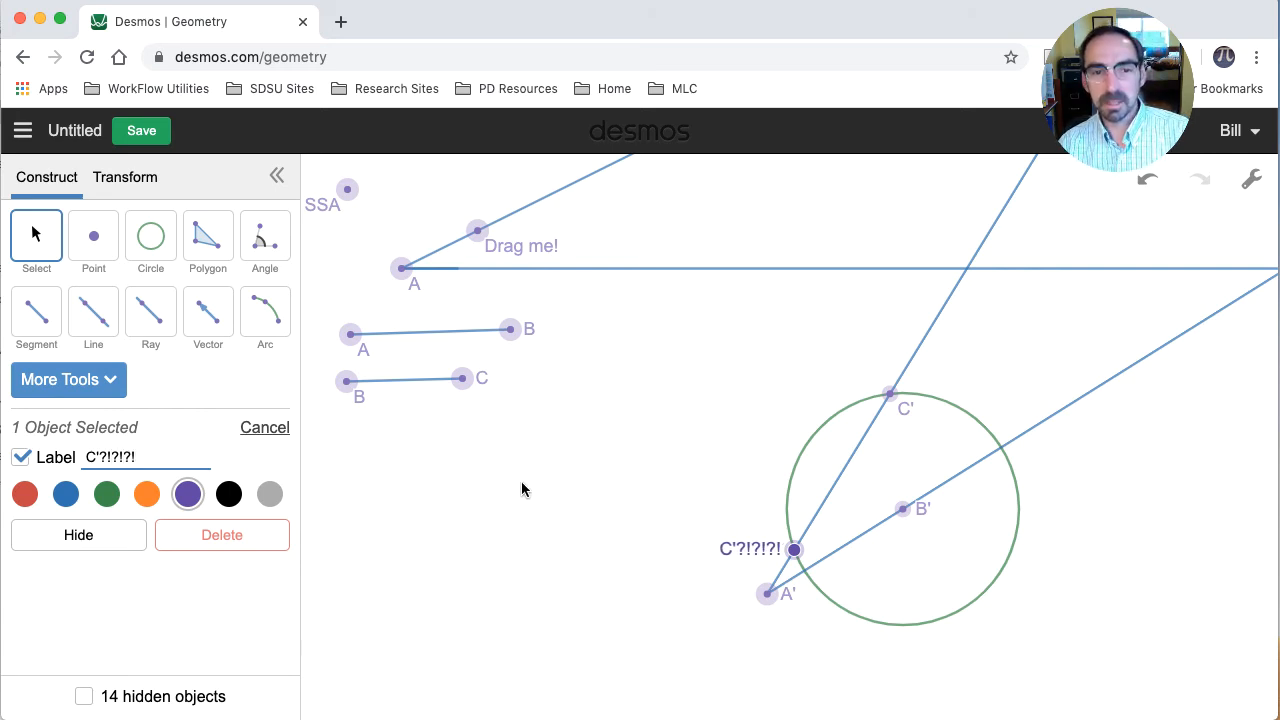
{"action": "left_click", "coordinate": [390, 445]}
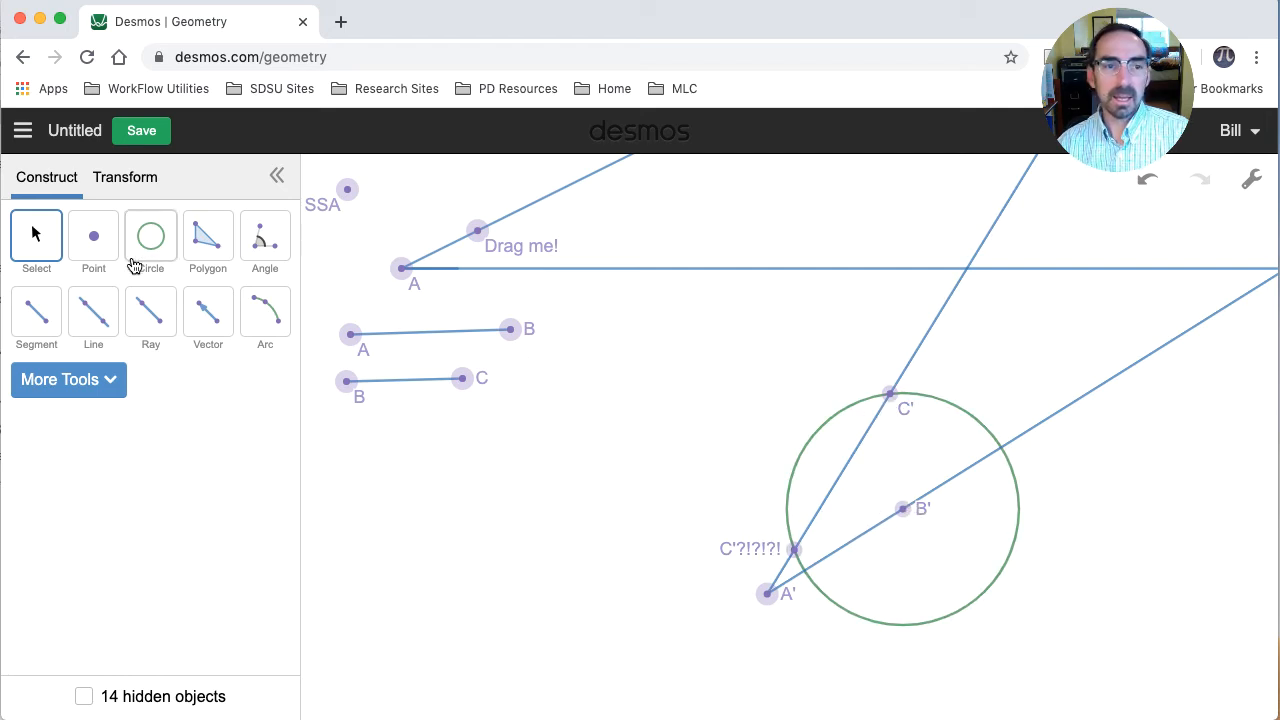
Draw a segment from B' to the point labelled C'?!?!?!
{"action": "left_click", "coordinate": [48, 316]}
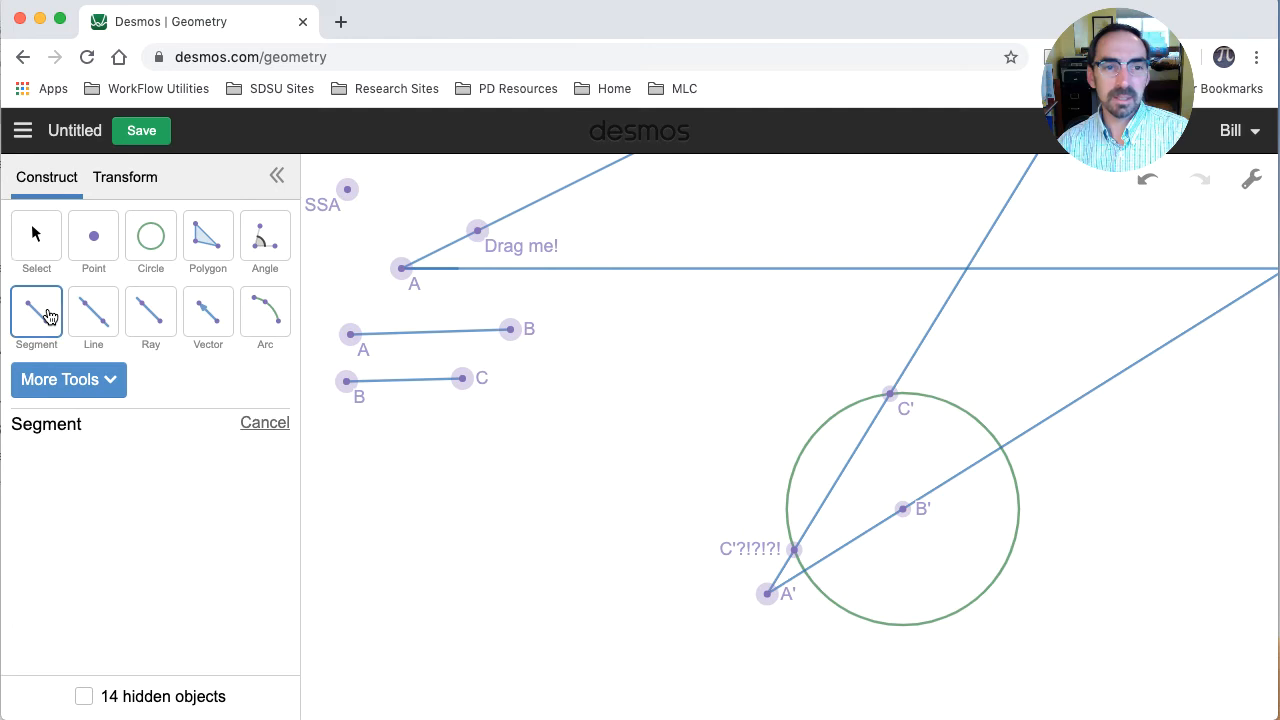
{"action": "left_click", "coordinate": [903, 509]}
{"action": "left_click", "coordinate": [796, 549]}
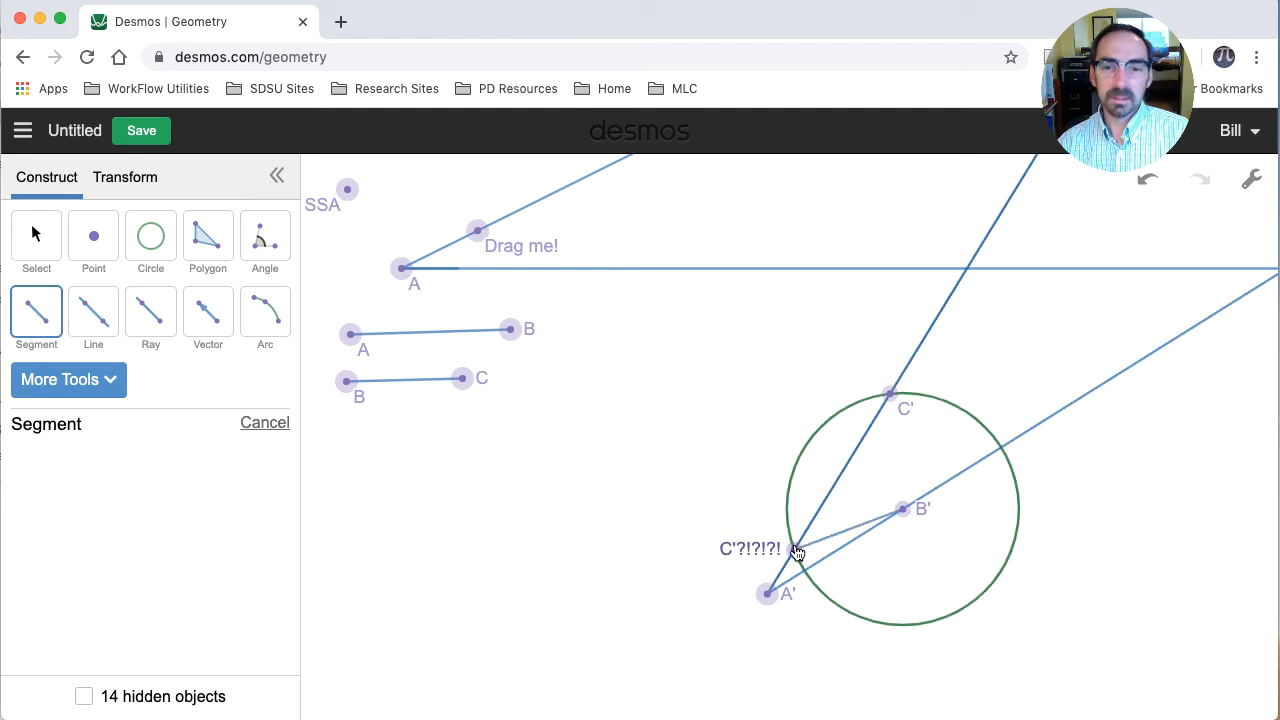
Draw a segment from B' to the point labelled C' on the steeper ray.
{"action": "left_click", "coordinate": [904, 510]}
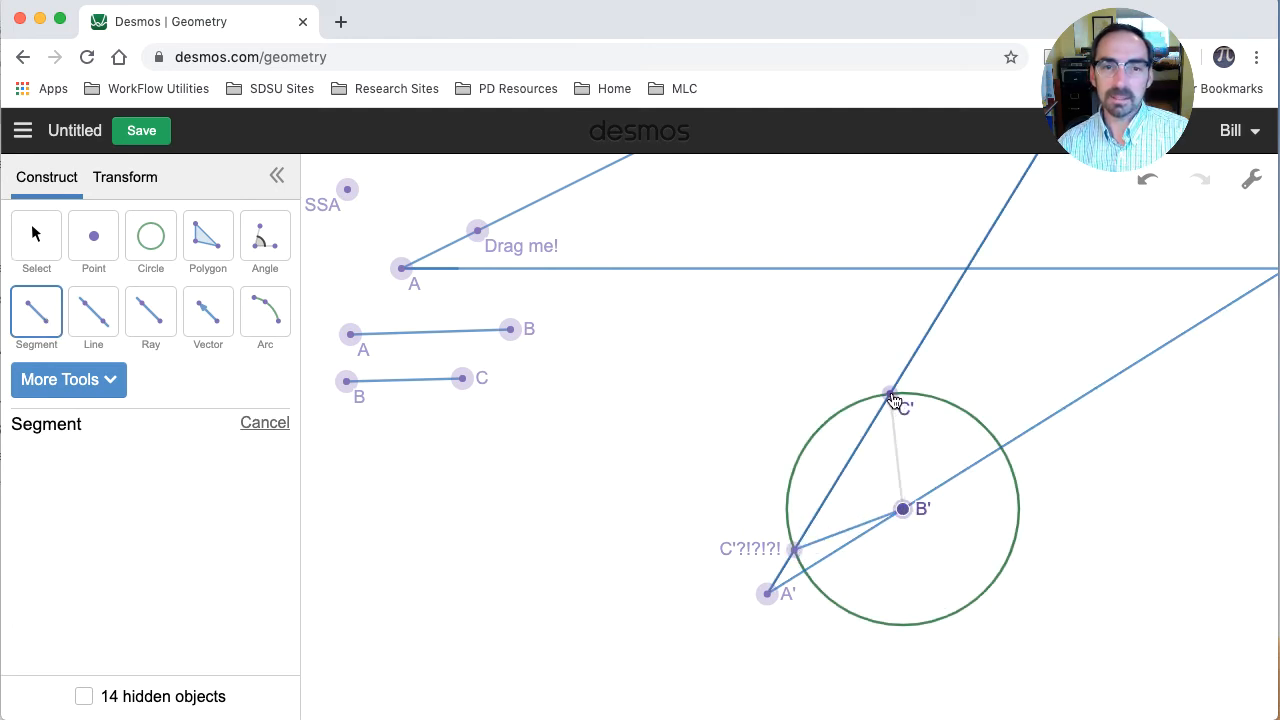
{"action": "left_click", "coordinate": [890, 395]}
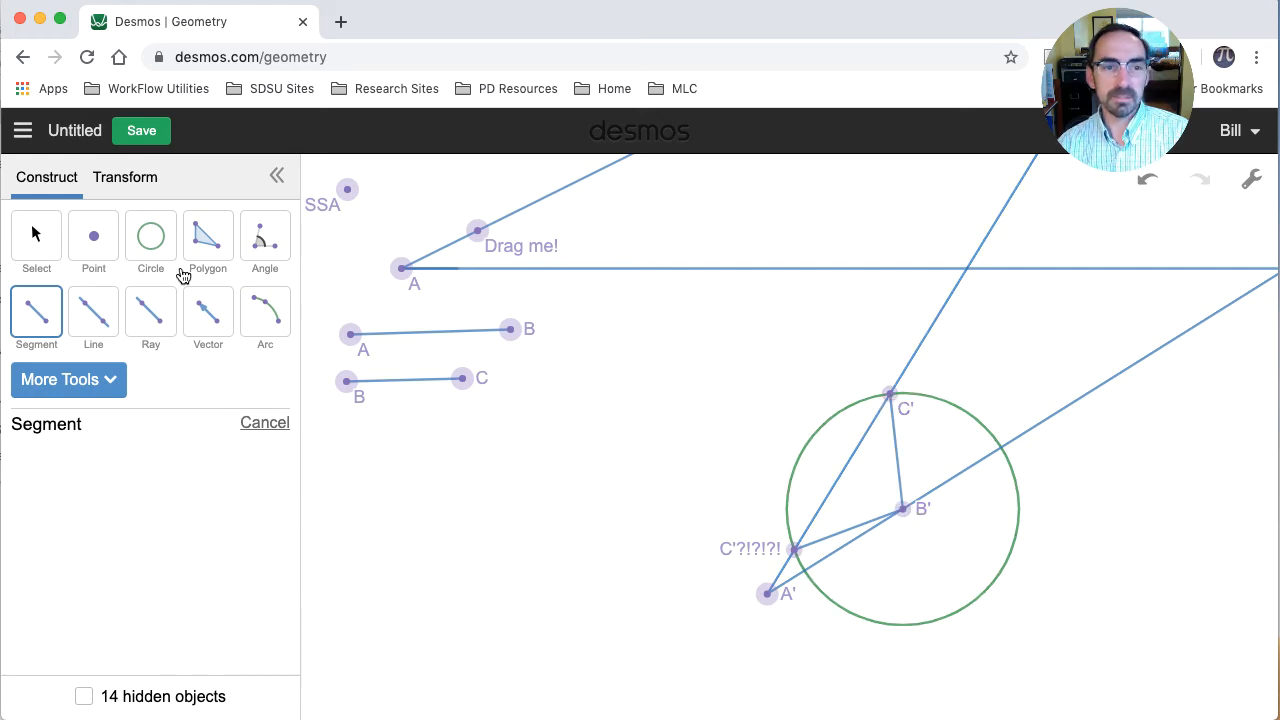
{"action": "left_click", "coordinate": [34, 234]}
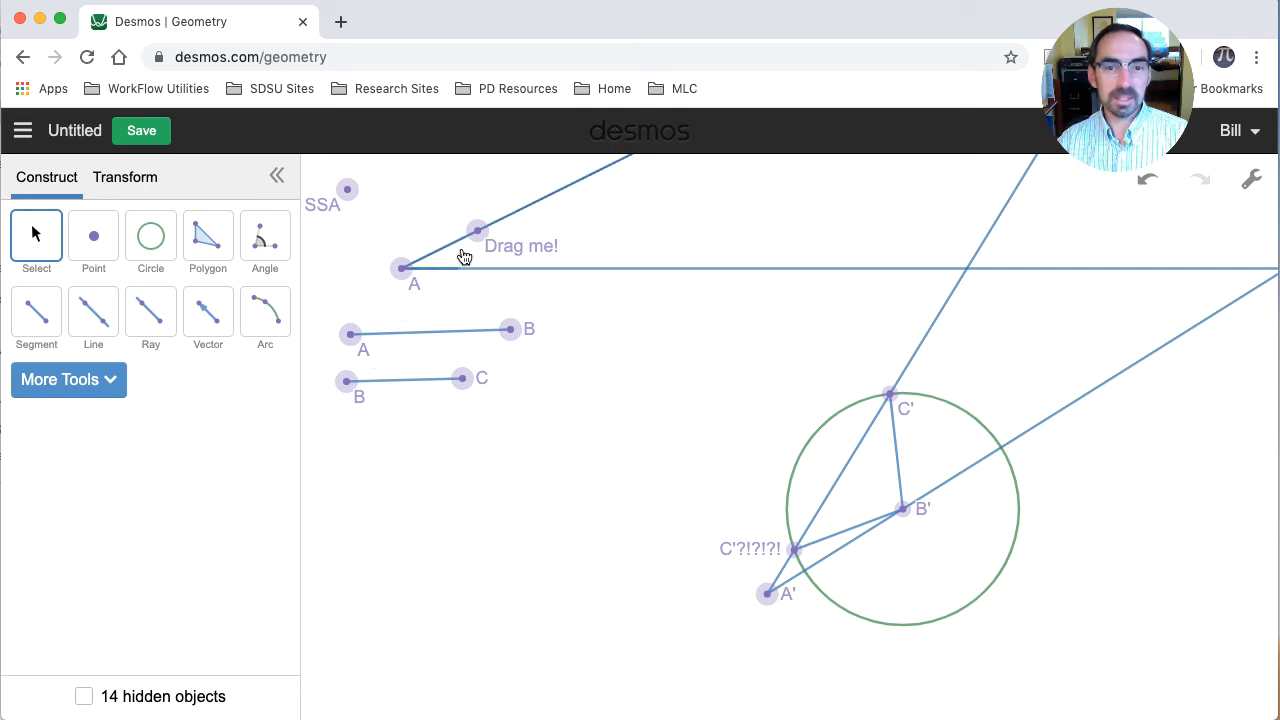
Widen angle A slightly with its "Drag me!" point and shorten segment BC until the circle around B' misses the steeper ray.
{"action": "left_click_drag", "start_coordinate": [477, 240], "coordinate": [469, 217]}
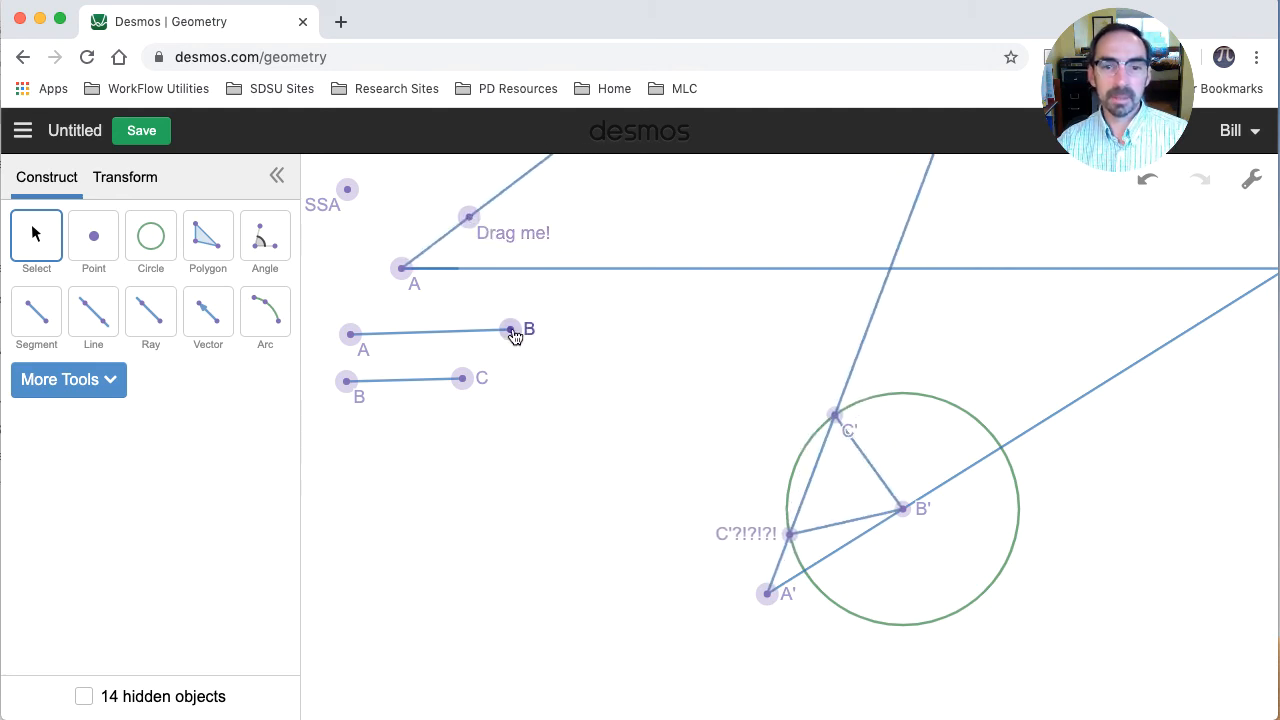
{"action": "mouse_move", "coordinate": [510, 329]}
{"action": "left_mouse_down"}
{"action": "mouse_move", "coordinate": [530, 325]}
{"action": "mouse_move", "coordinate": [509, 329]}
{"action": "left_mouse_up"}
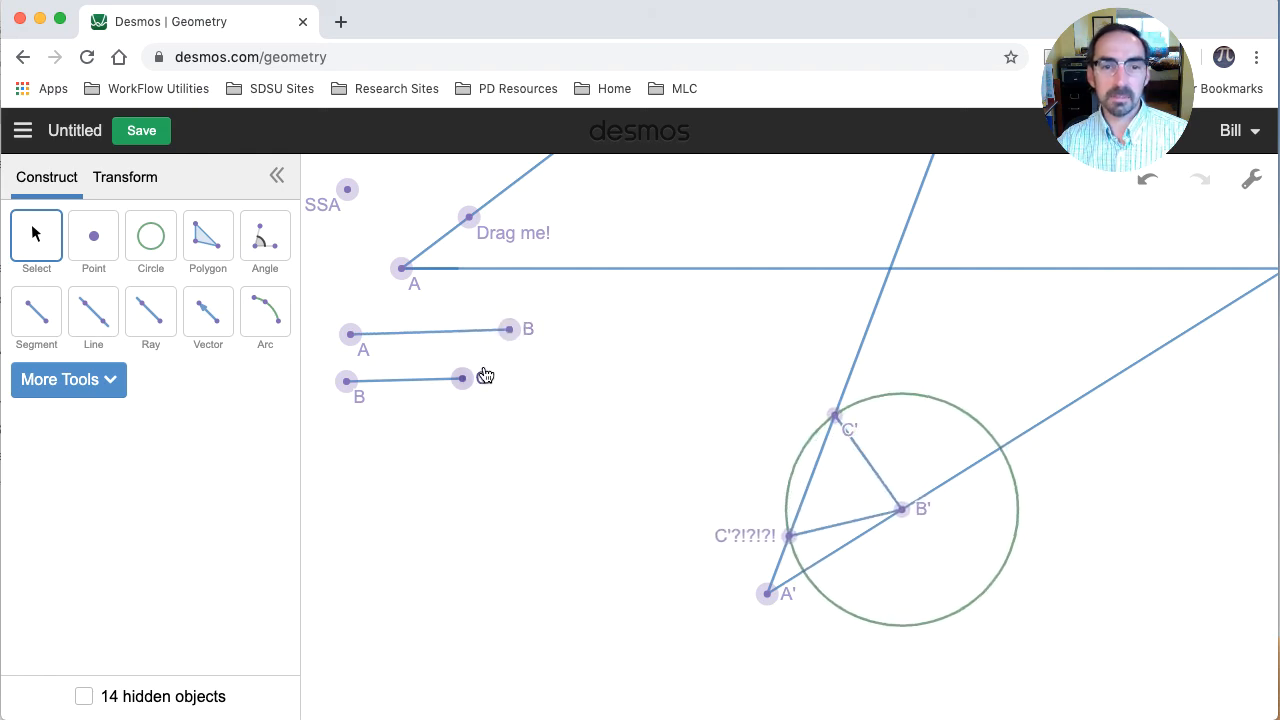
{"action": "left_click_drag", "start_coordinate": [461, 378], "coordinate": [426, 379]}
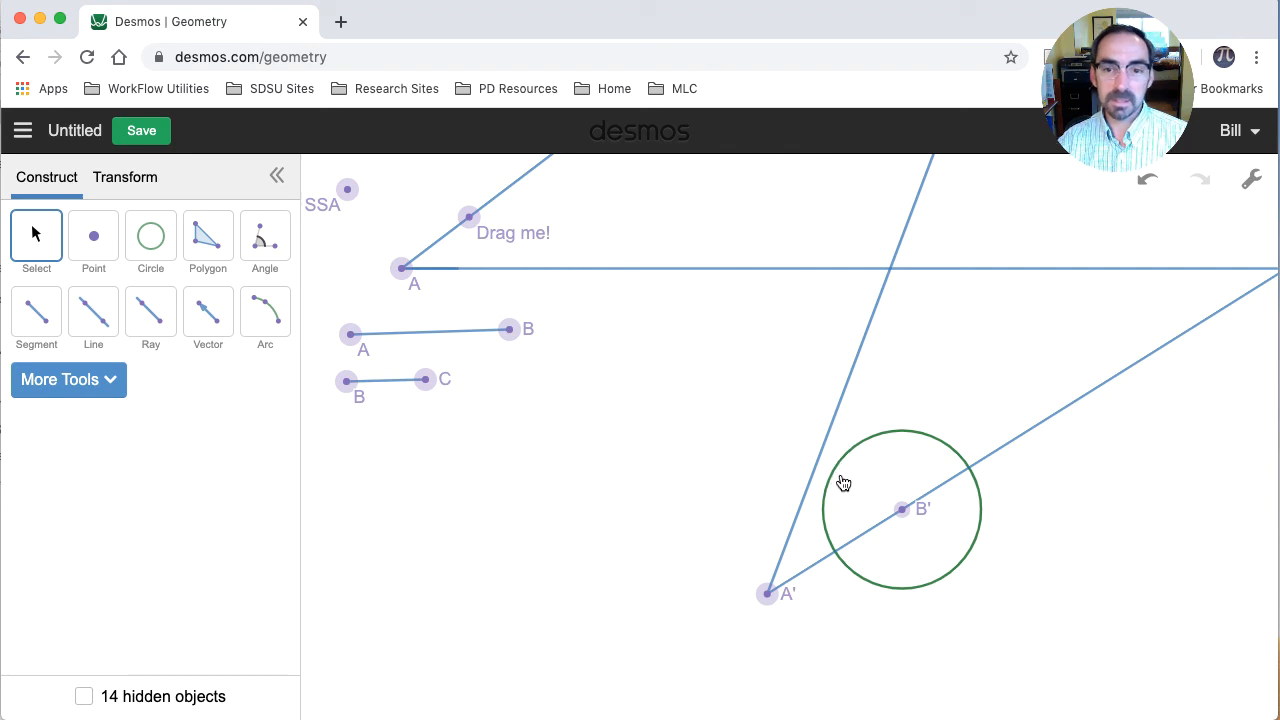
Lengthen segment BC well beyond AB, and shorten it back to slightly less than AB so the circle crosses the ray twice.
{"action": "left_click_drag", "start_coordinate": [427, 381], "coordinate": [566, 381]}
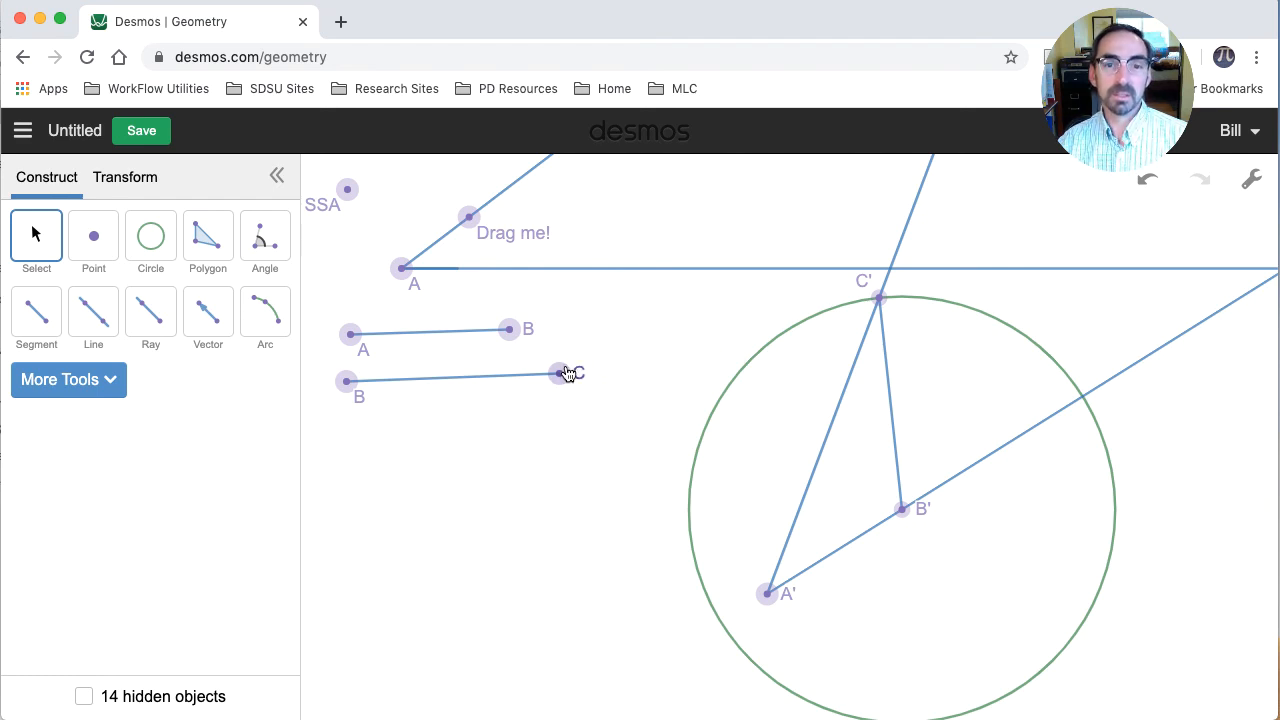
{"action": "left_click_drag", "start_coordinate": [563, 374], "coordinate": [479, 386]}
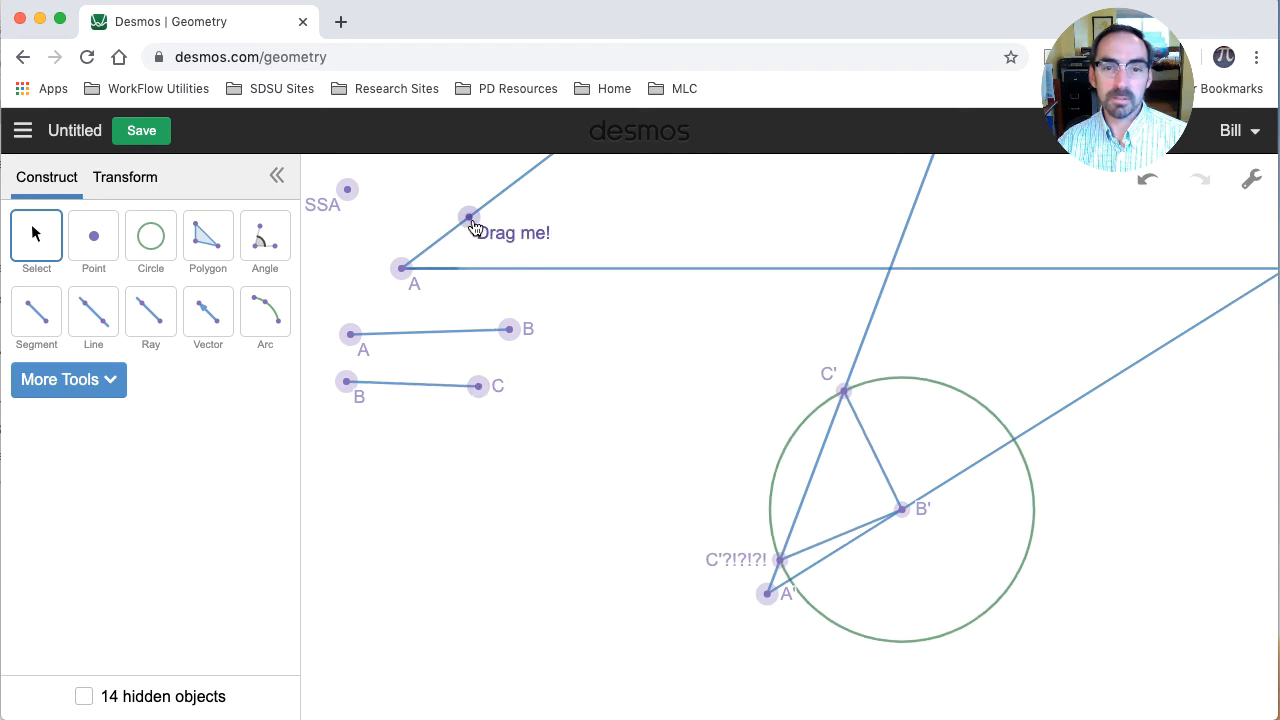
Open angle A to about a right angle with its "Drag me!" point and make segment BC slightly longer than AB.
{"action": "left_click_drag", "start_coordinate": [474, 227], "coordinate": [397, 231]}
{"action": "left_click_drag", "start_coordinate": [477, 388], "coordinate": [553, 388]}
{"action": "left_click_drag", "start_coordinate": [391, 200], "coordinate": [401, 201]}
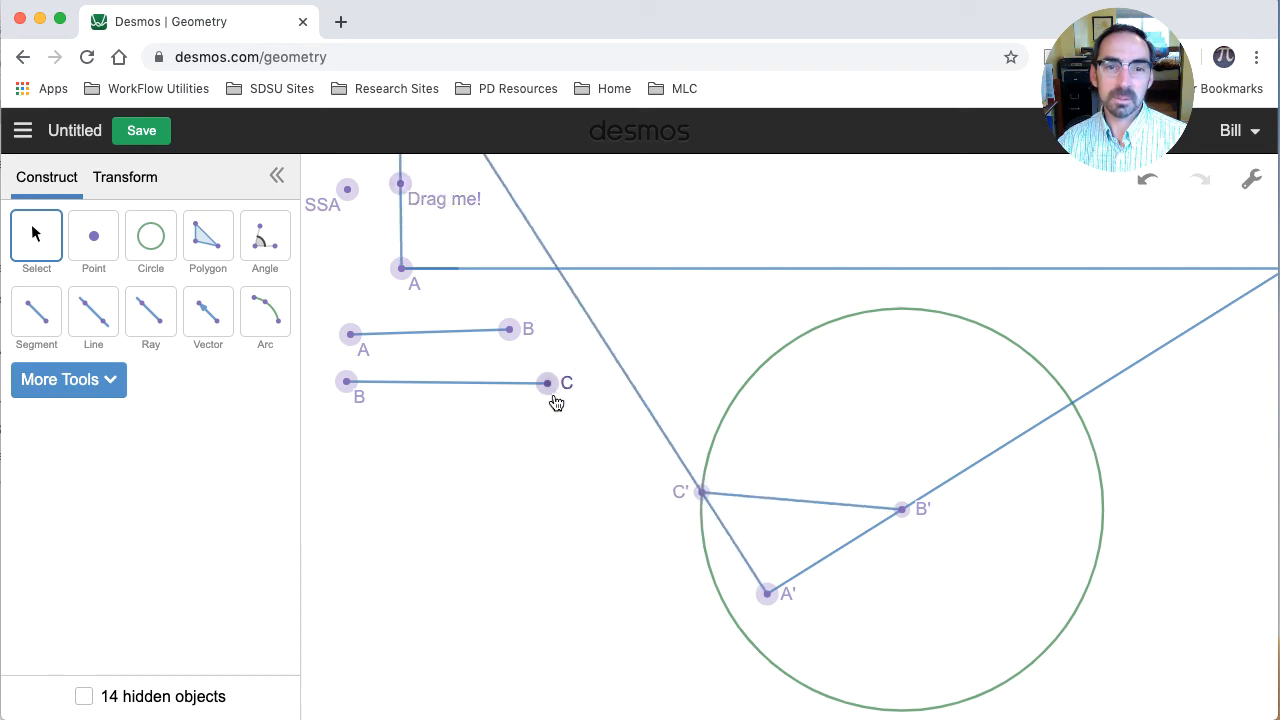
{"action": "mouse_move", "coordinate": [550, 390]}
{"action": "left_mouse_down"}
{"action": "mouse_move", "coordinate": [603, 380]}
{"action": "mouse_move", "coordinate": [562, 394]}
{"action": "mouse_move", "coordinate": [476, 382]}
{"action": "mouse_move", "coordinate": [584, 357]}
{"action": "mouse_move", "coordinate": [531, 384]}
{"action": "left_mouse_up"}
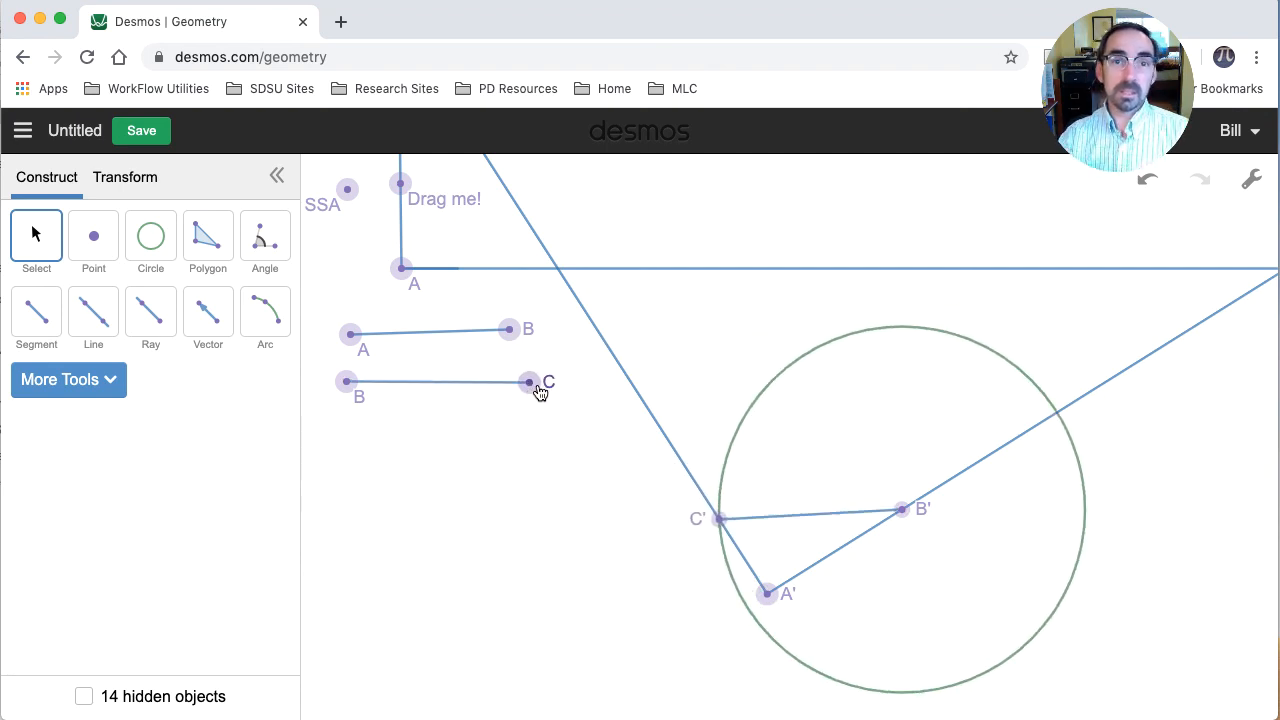